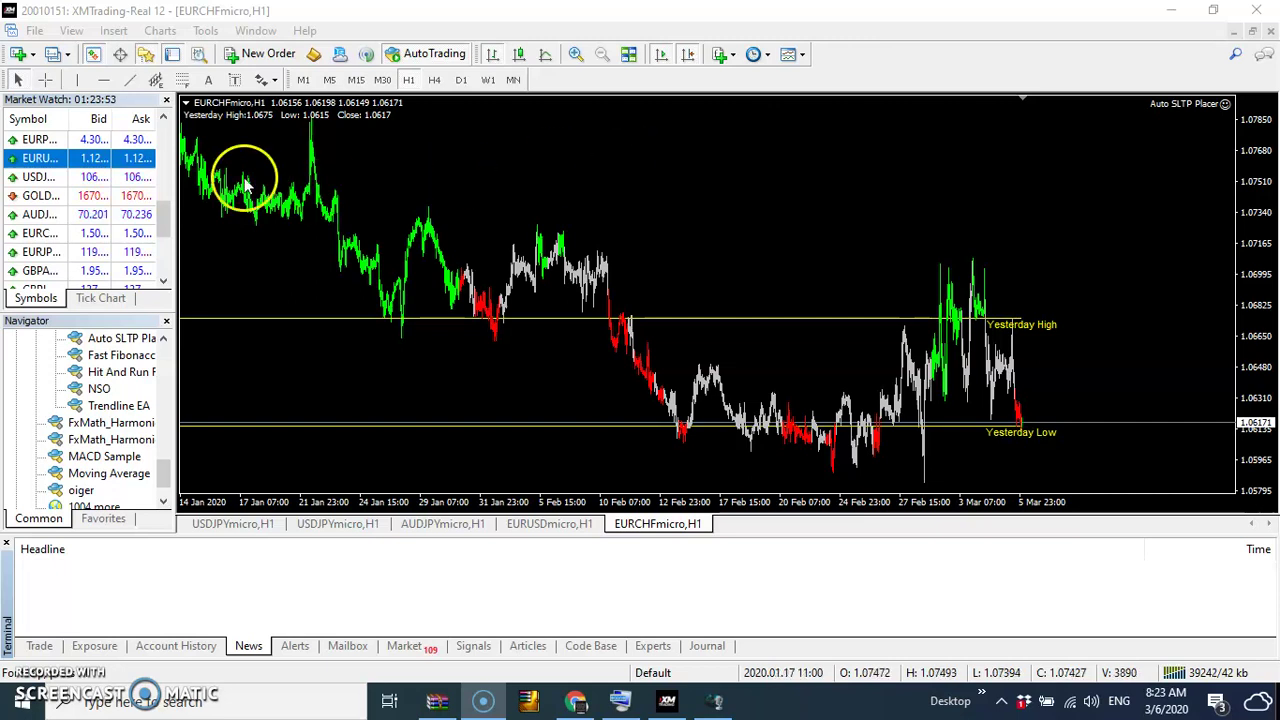
Step: Draw a descending trendline on the EURCHFmicro H1 chart from the late-January peak across the early-March highs, and deselect it
click(131, 80)
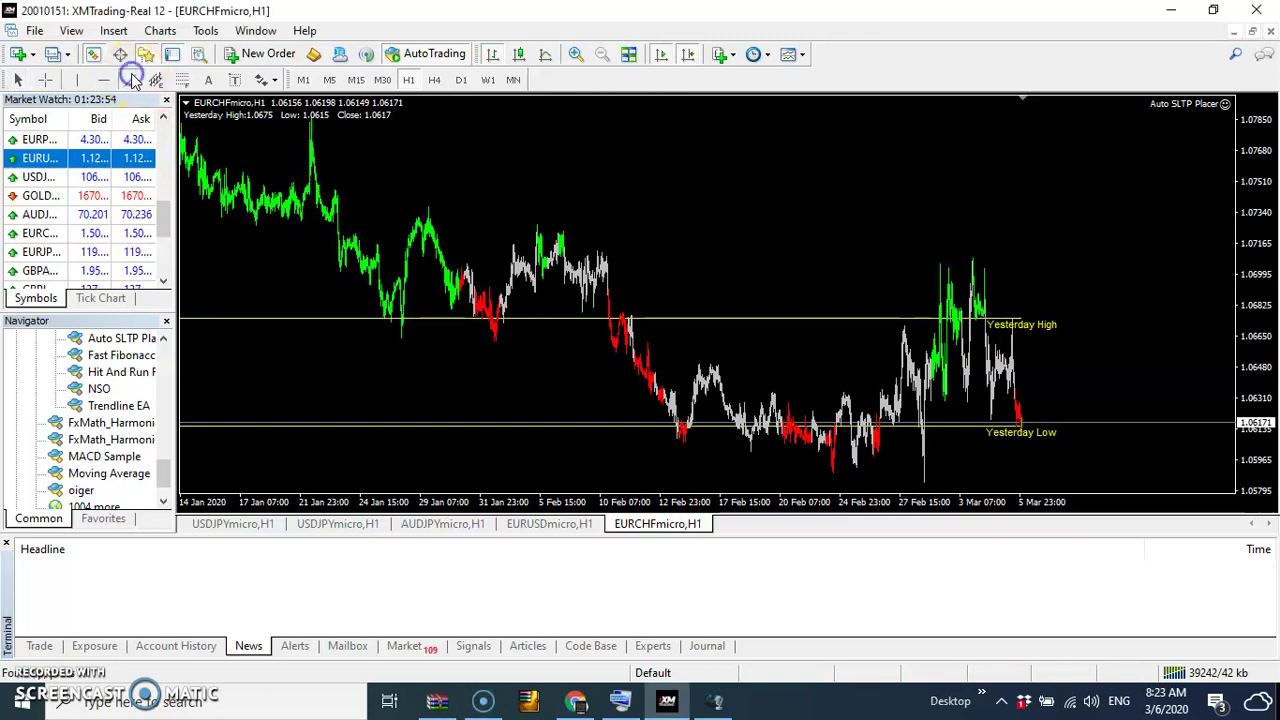
mouse_move(312, 130)
mouse_down()
mouse_move(785, 258)
mouse_move(1036, 282)
mouse_up()
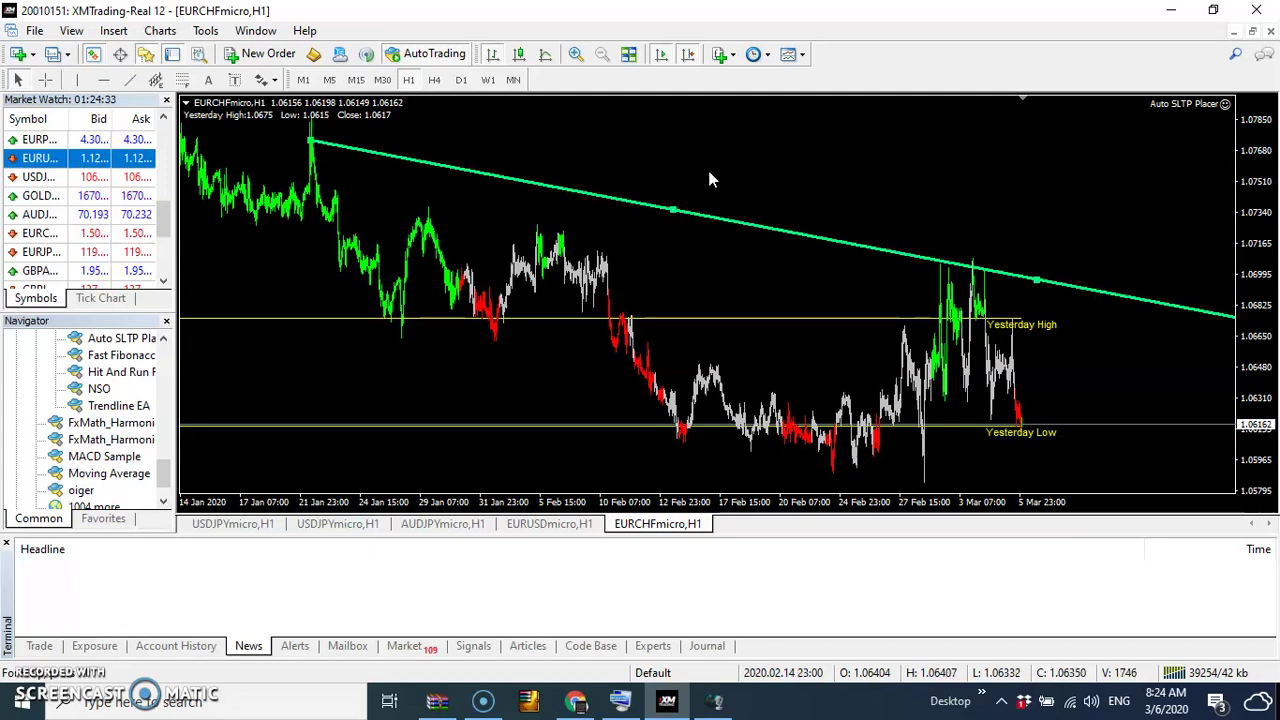
click(678, 203)
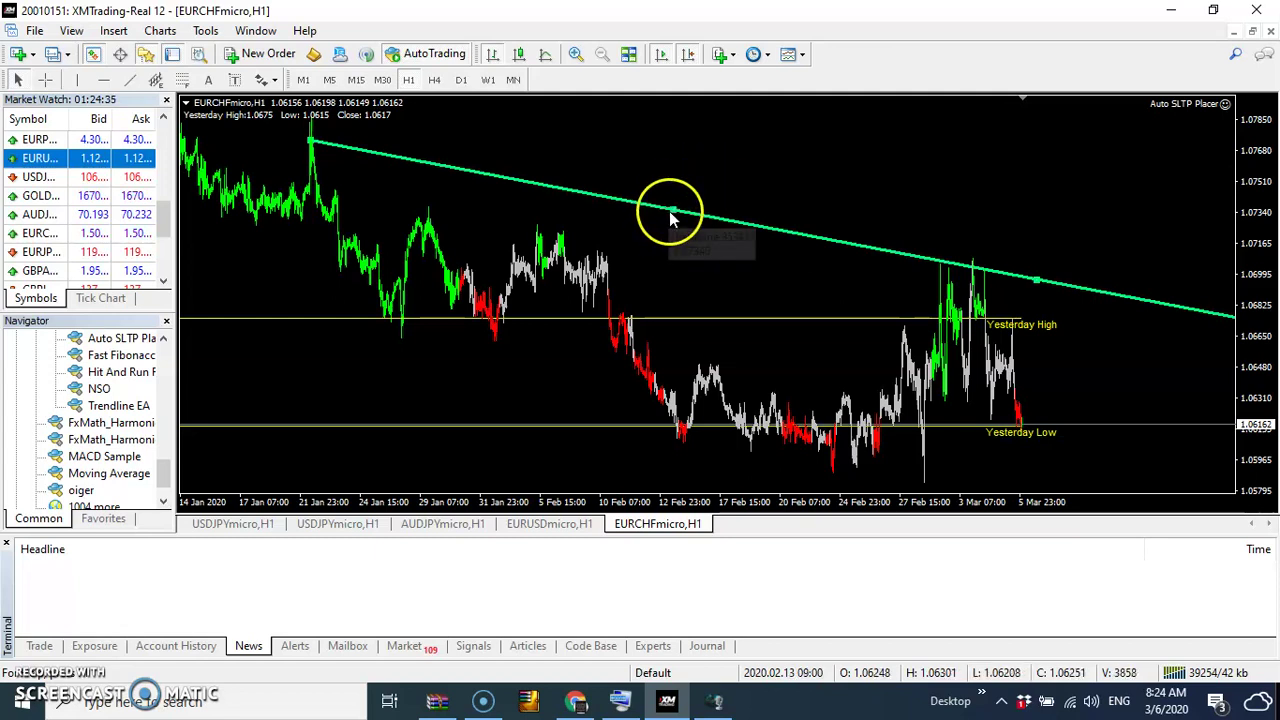
click(670, 213)
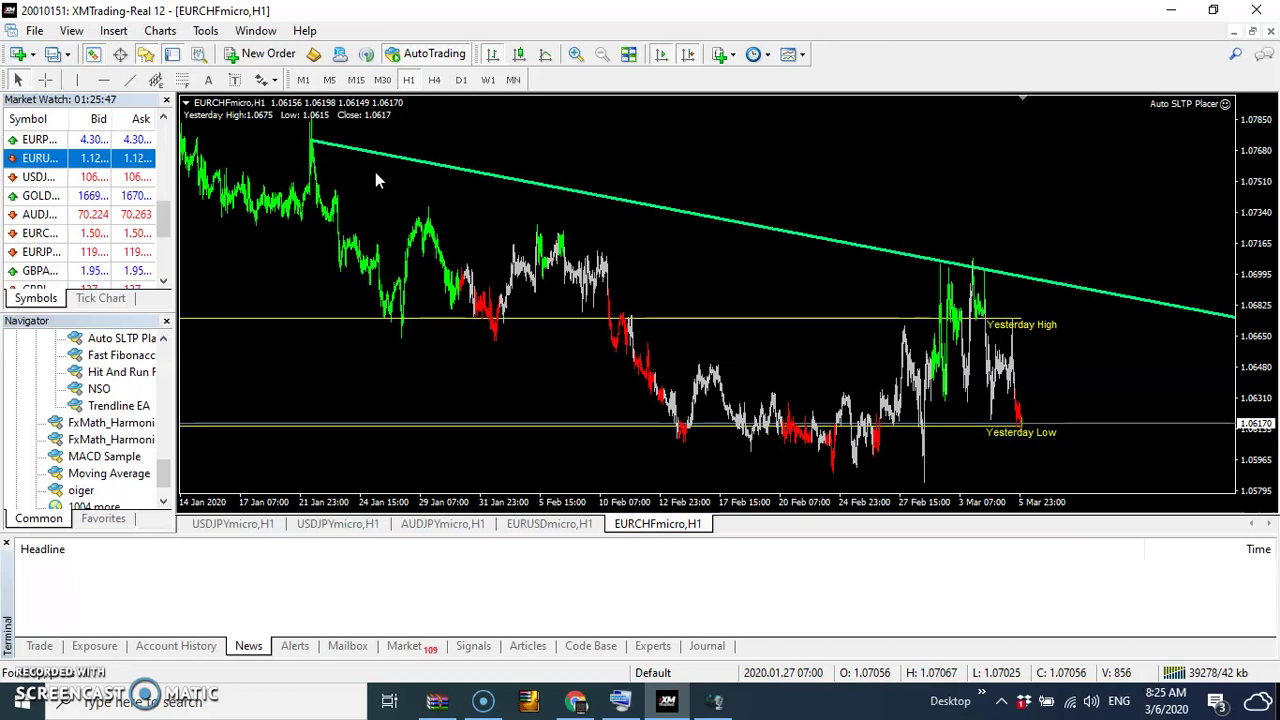
Step: Enlarge the most recent bars of the H1 chart and examine the price action around the Yesterday Low level
click(668, 58)
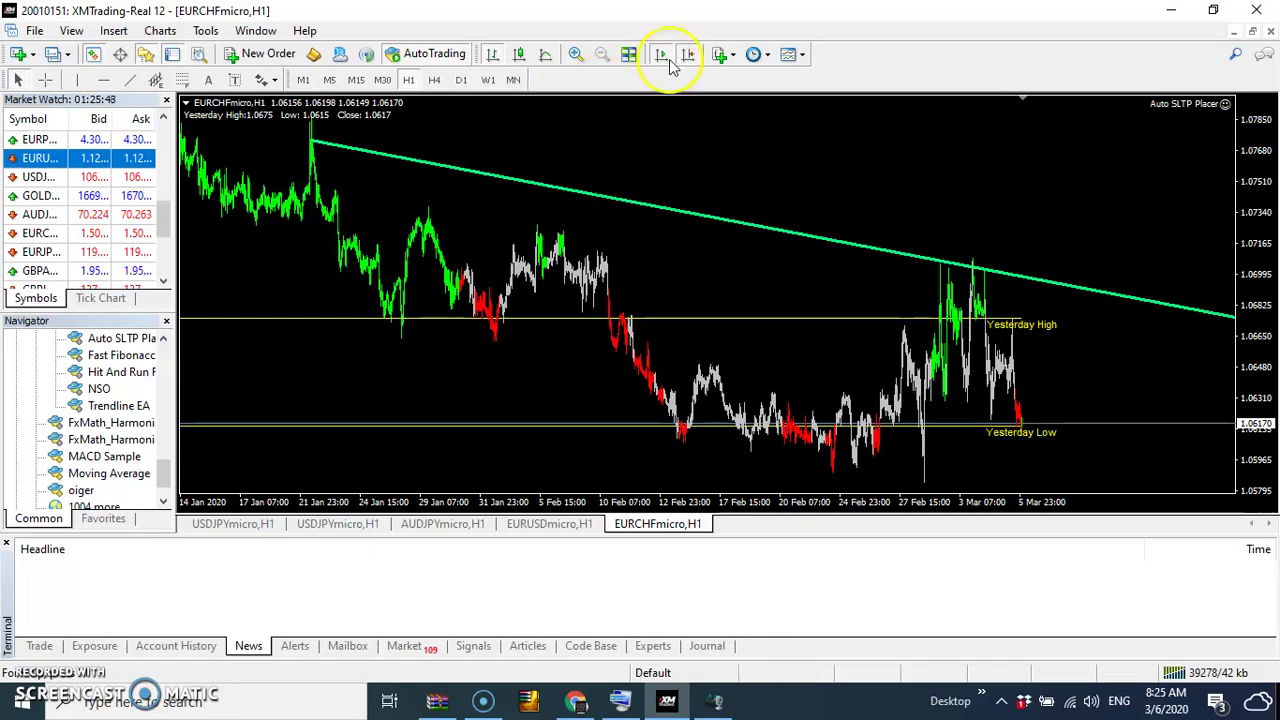
click(575, 55)
click(575, 55)
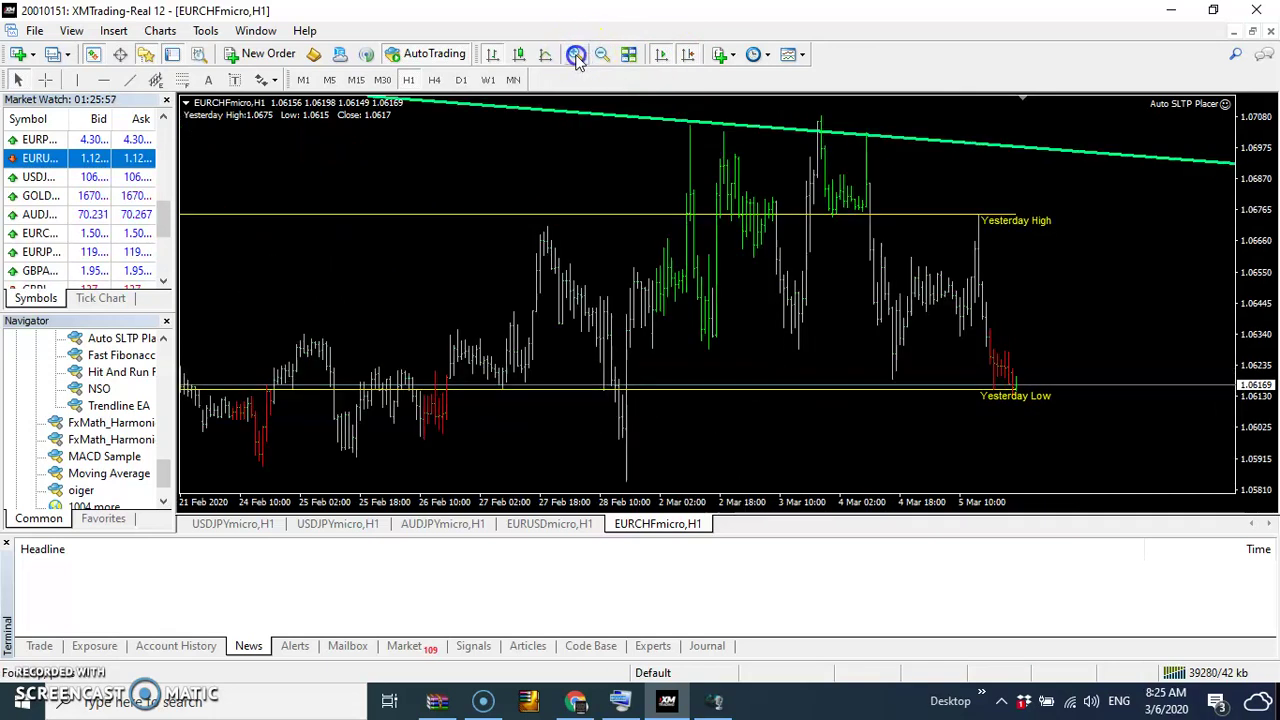
click(575, 55)
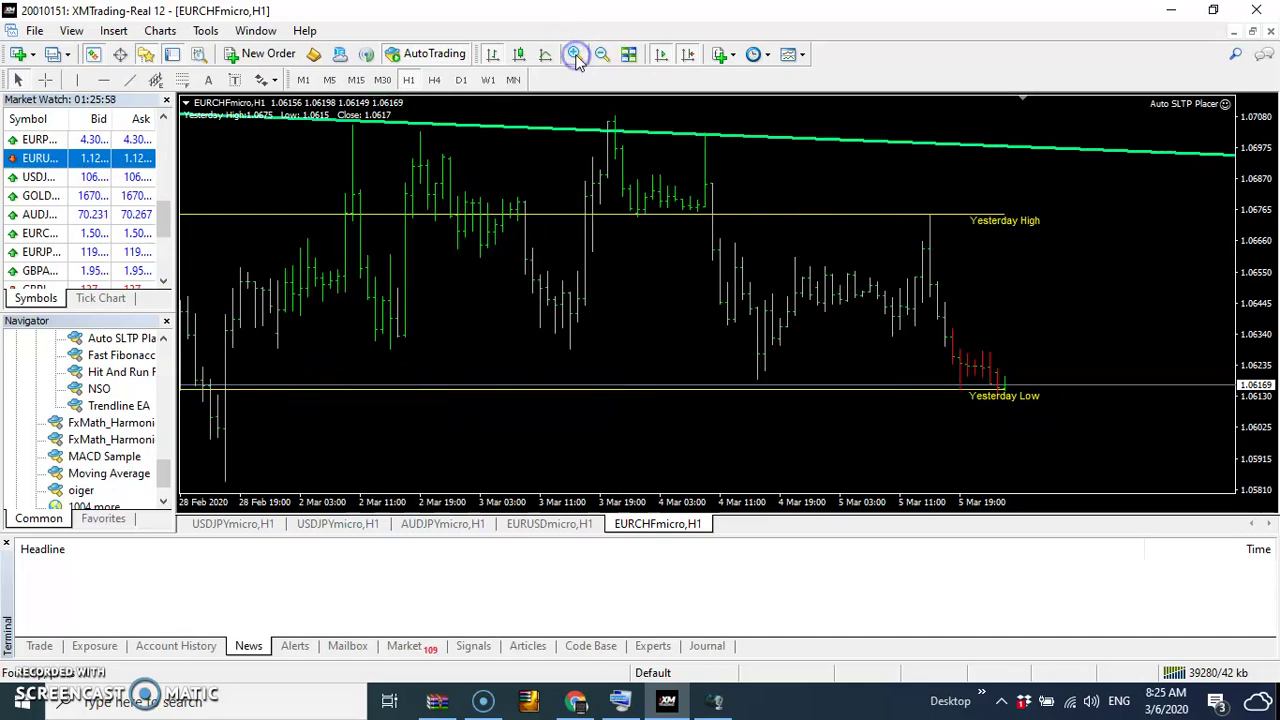
click(575, 55)
click(575, 55)
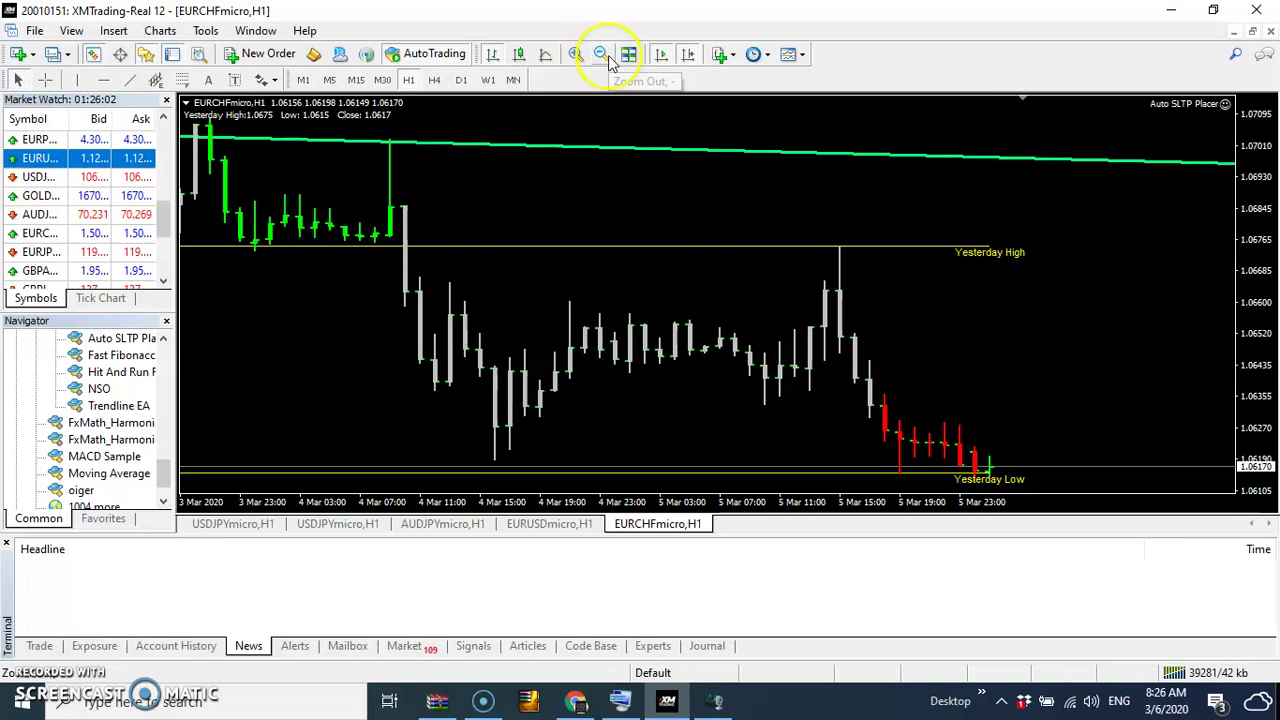
click(602, 55)
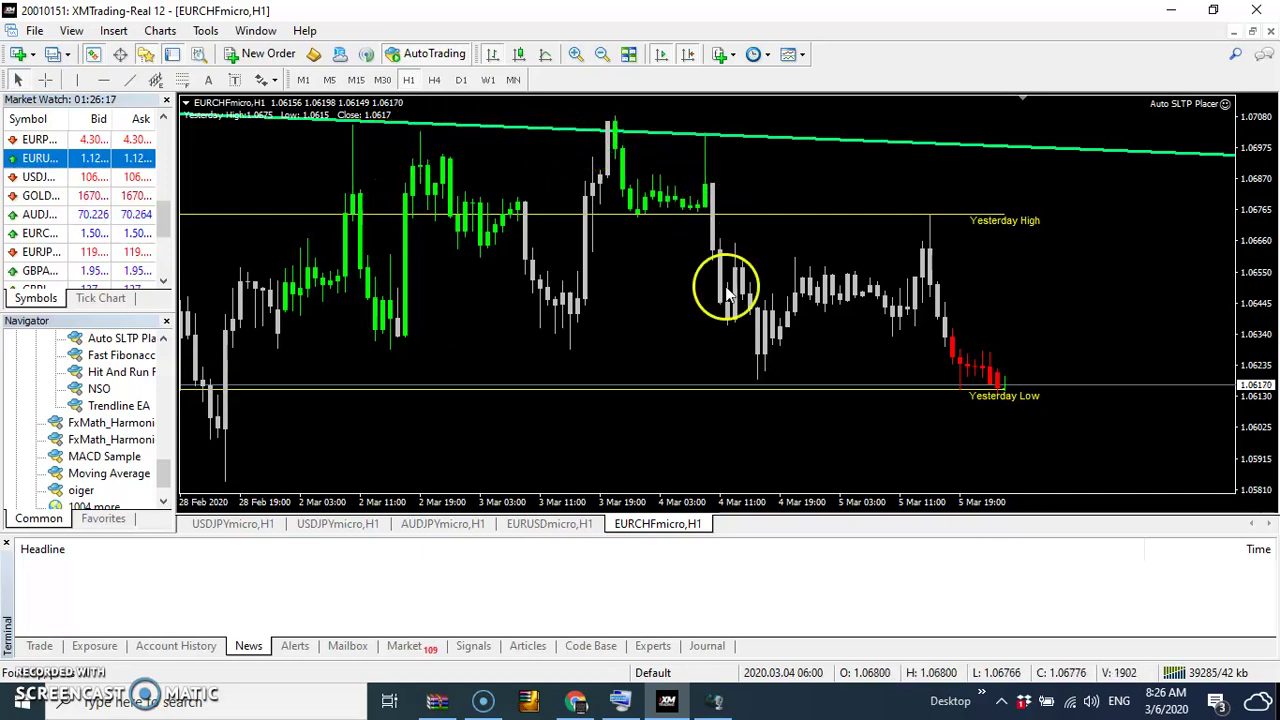
mouse_move(760, 391)
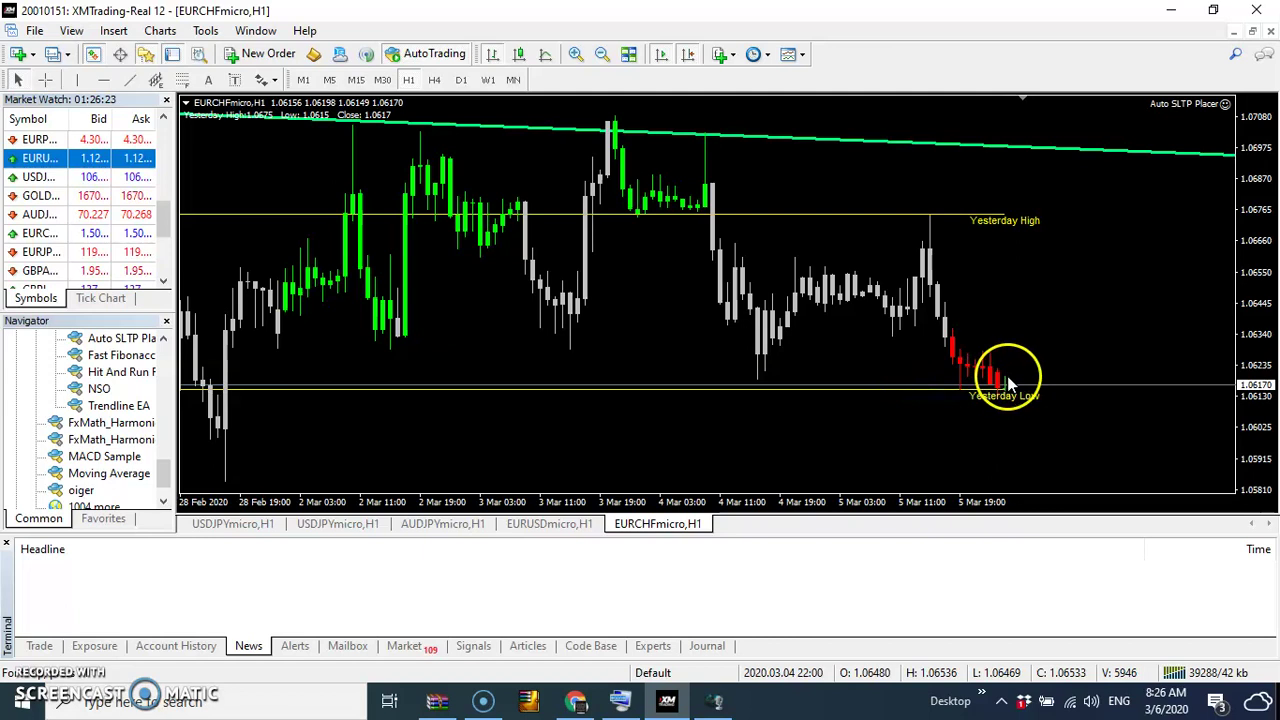
mouse_move(1003, 397)
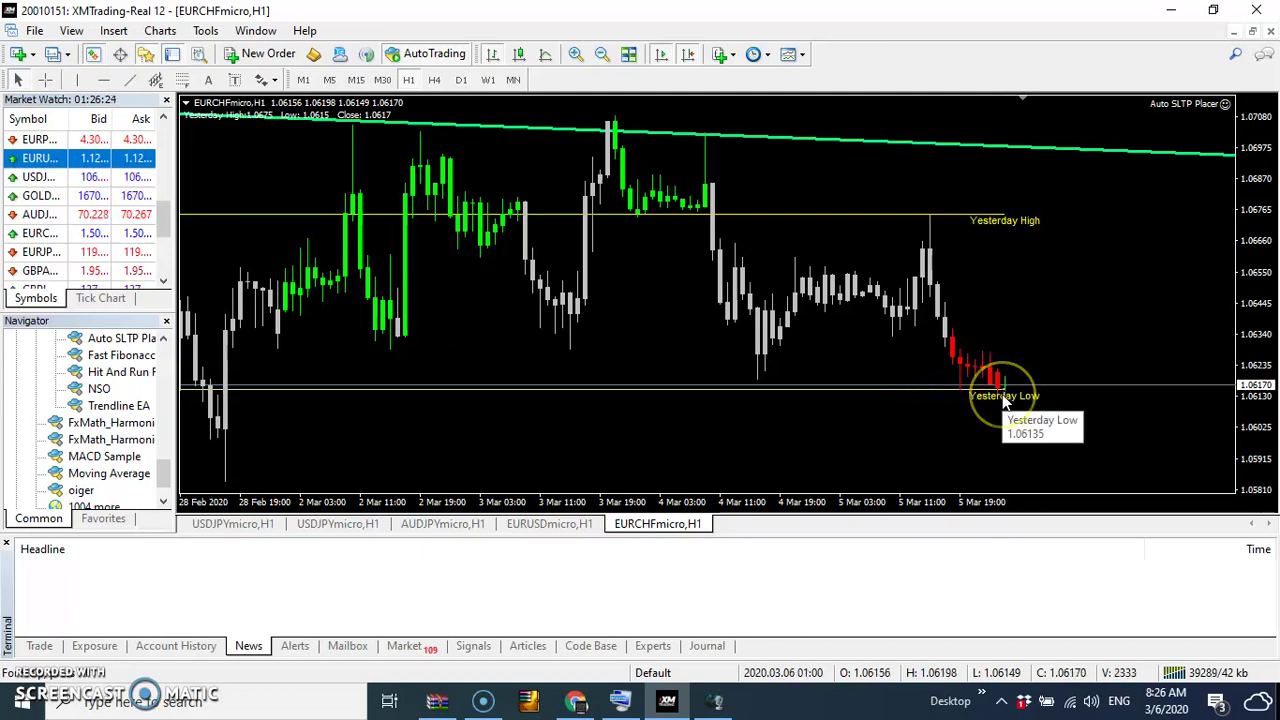
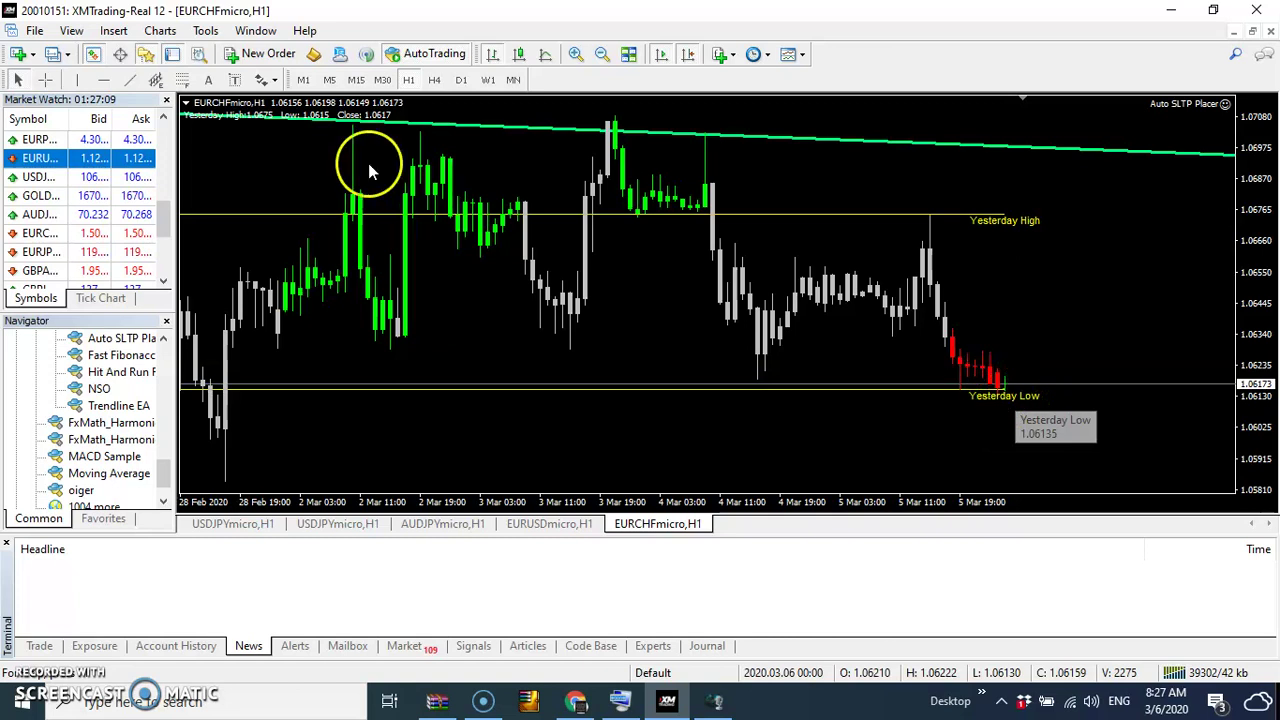
Step: Place two horizontal lines around the Yesterday Low level, one below it at 1.06090 and one above it at 1.06208
click(104, 81)
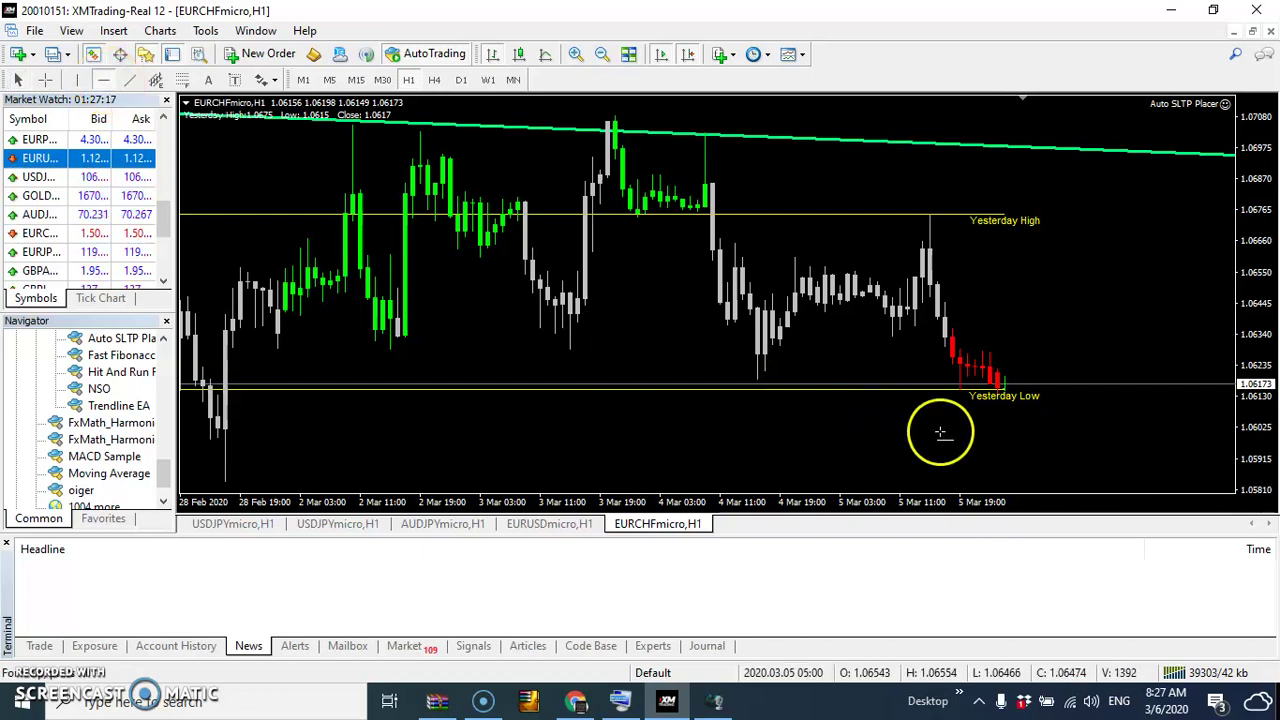
click(1046, 408)
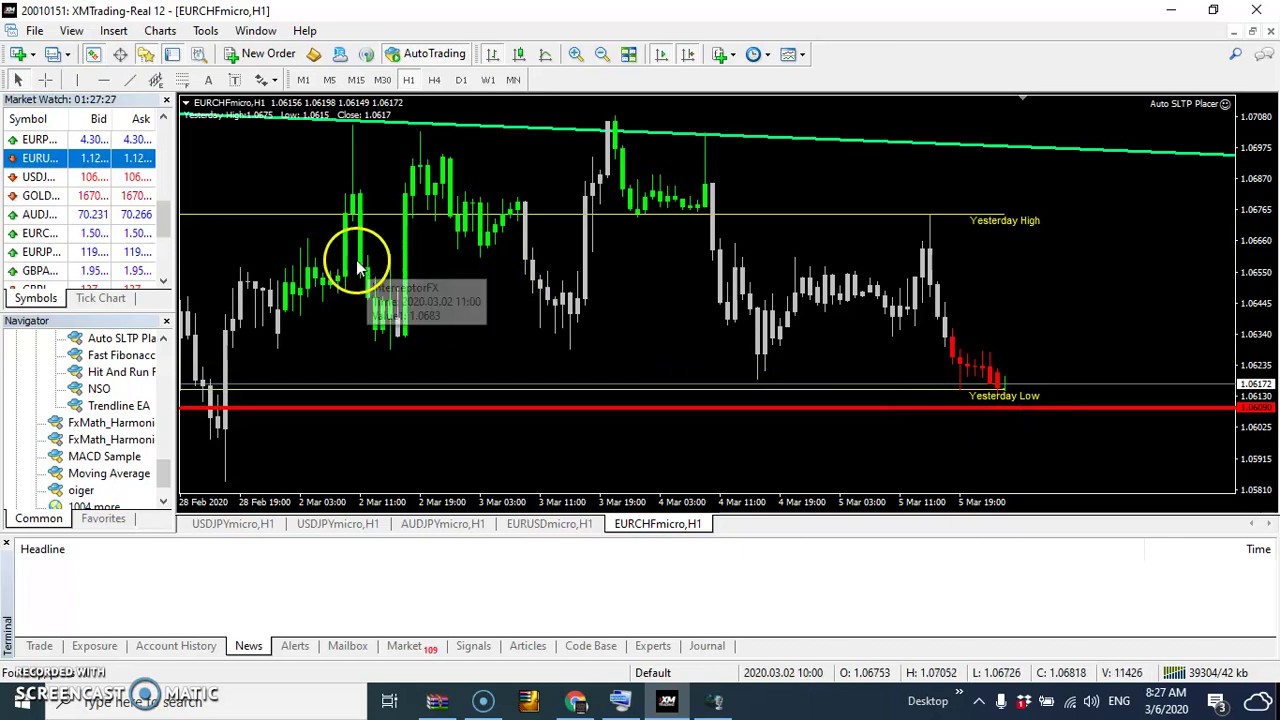
click(102, 80)
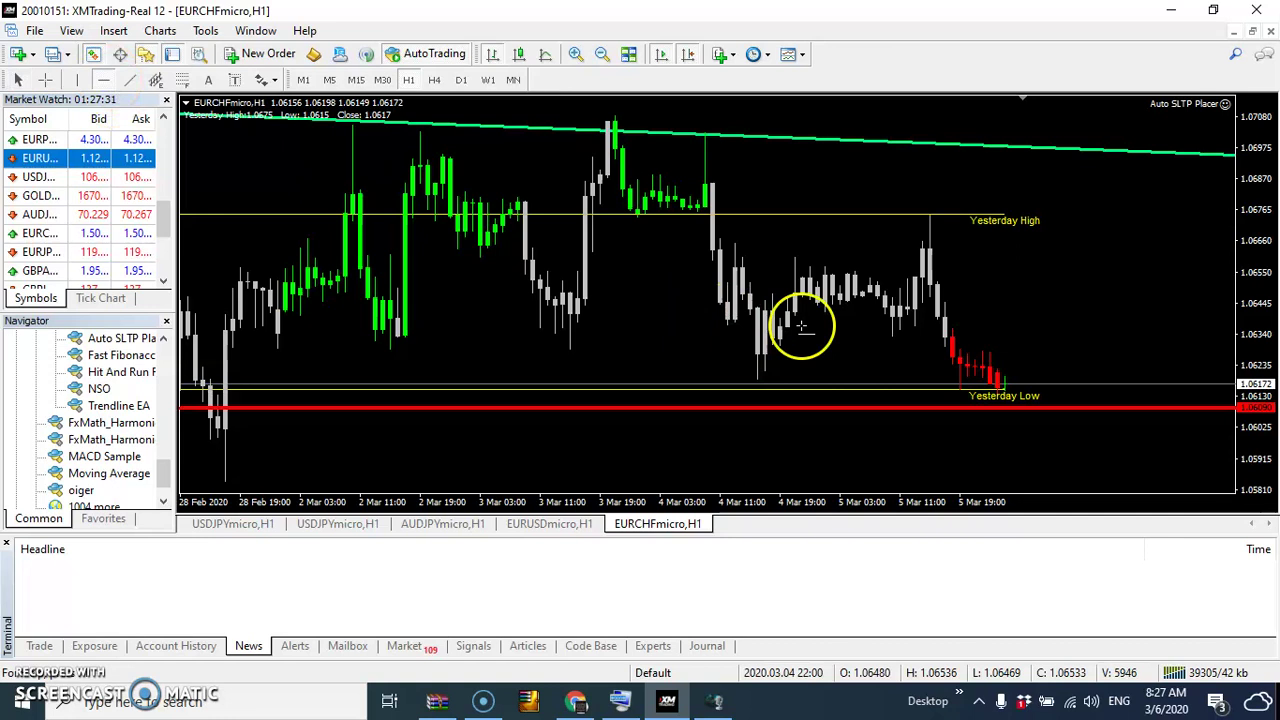
click(1093, 370)
drag(1093, 376, 1095, 380)
Step: Recolour the horizontal line above Yesterday Low to LimeGreen and deselect it
right_click(1095, 378)
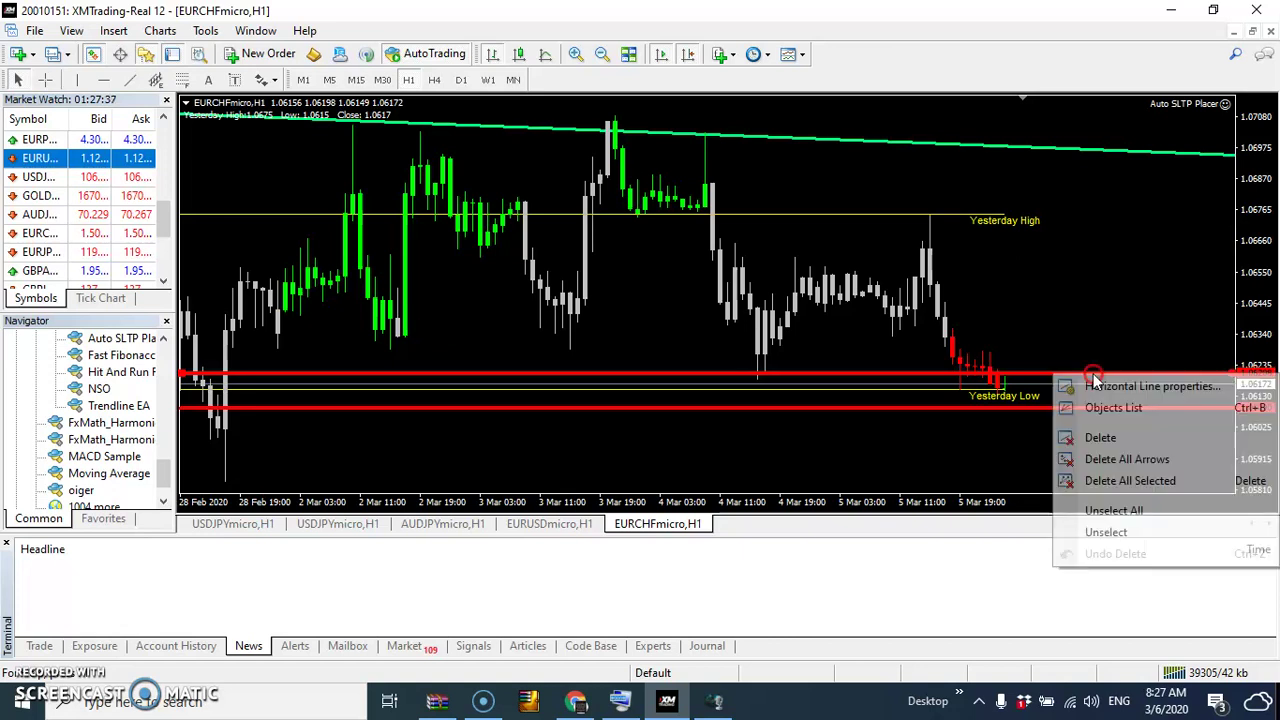
click(1117, 387)
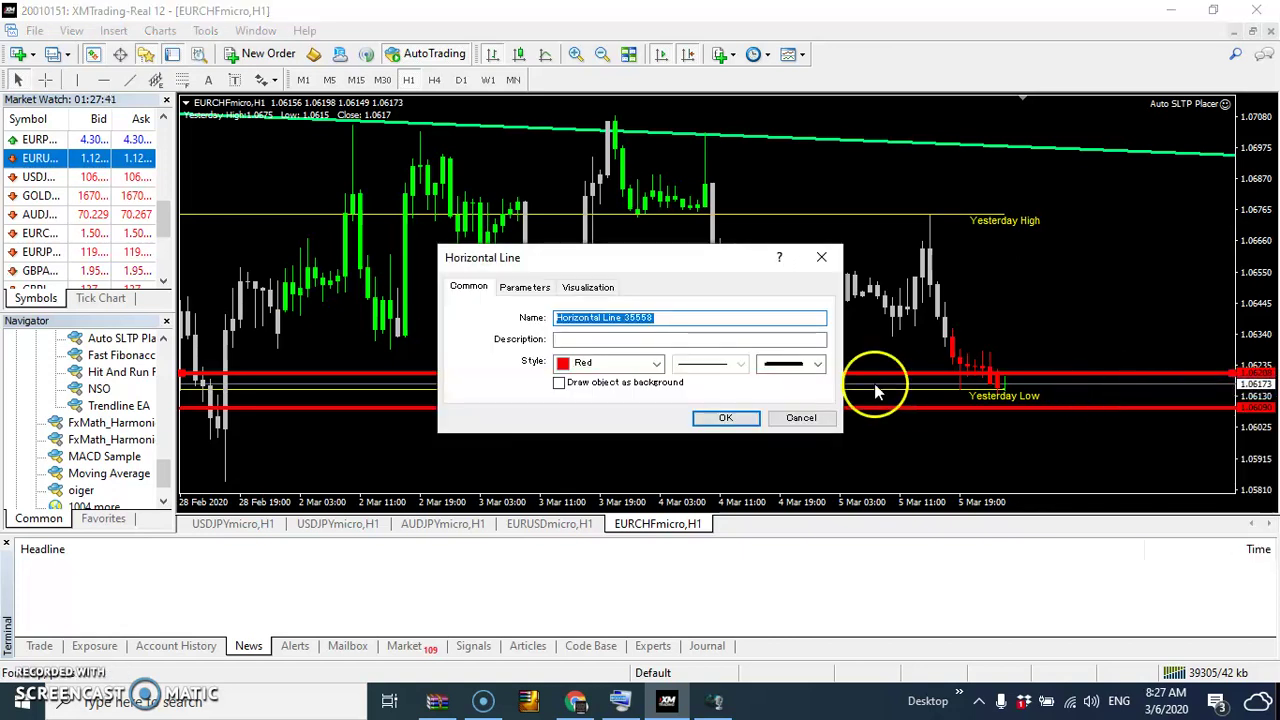
click(657, 364)
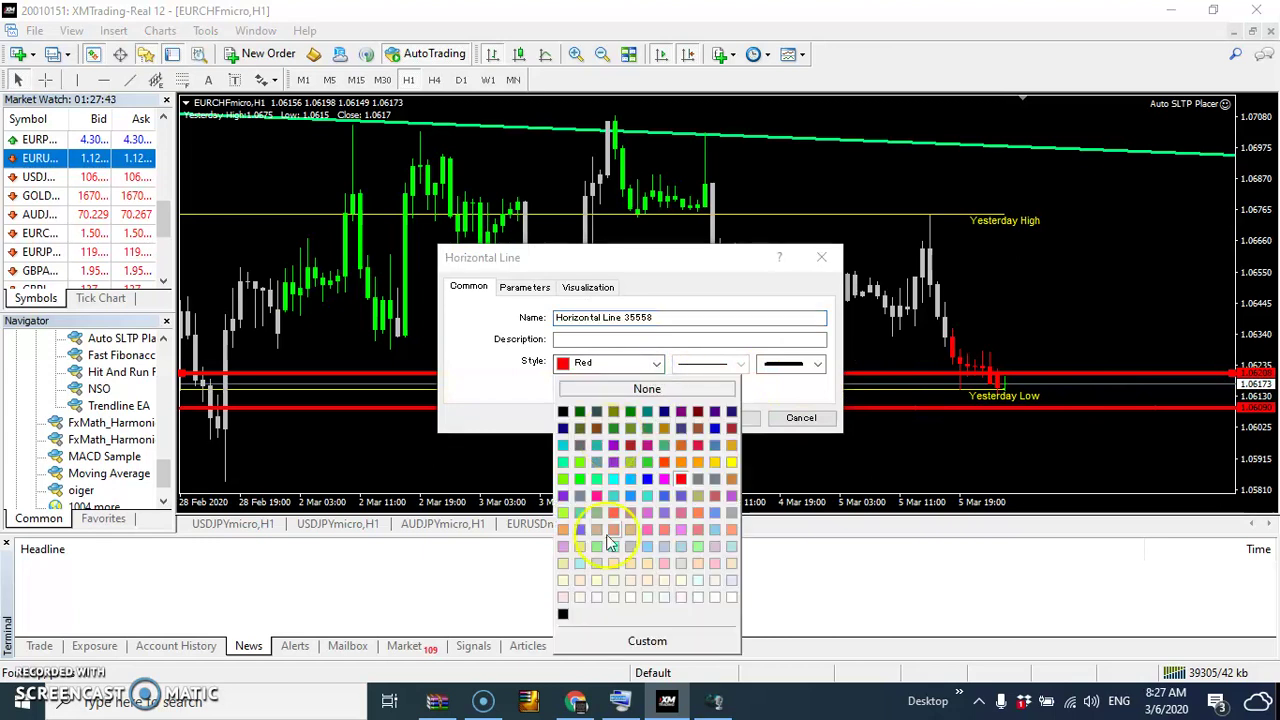
click(612, 480)
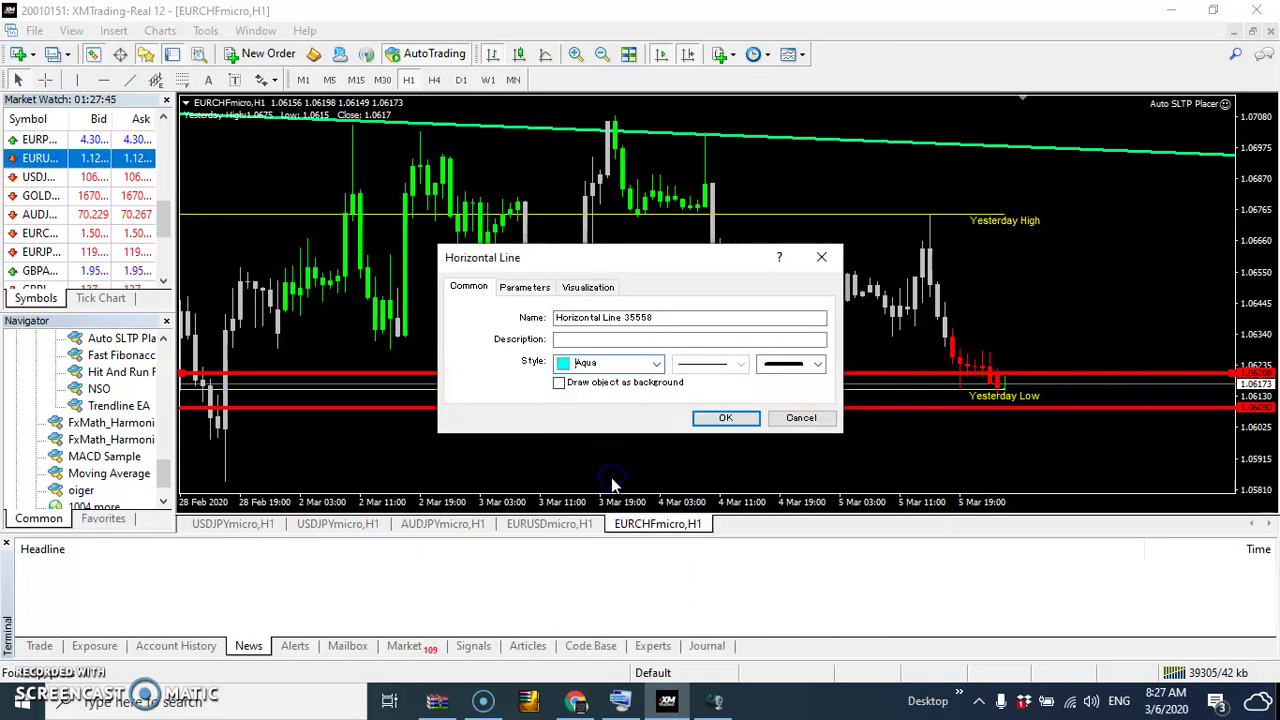
click(657, 364)
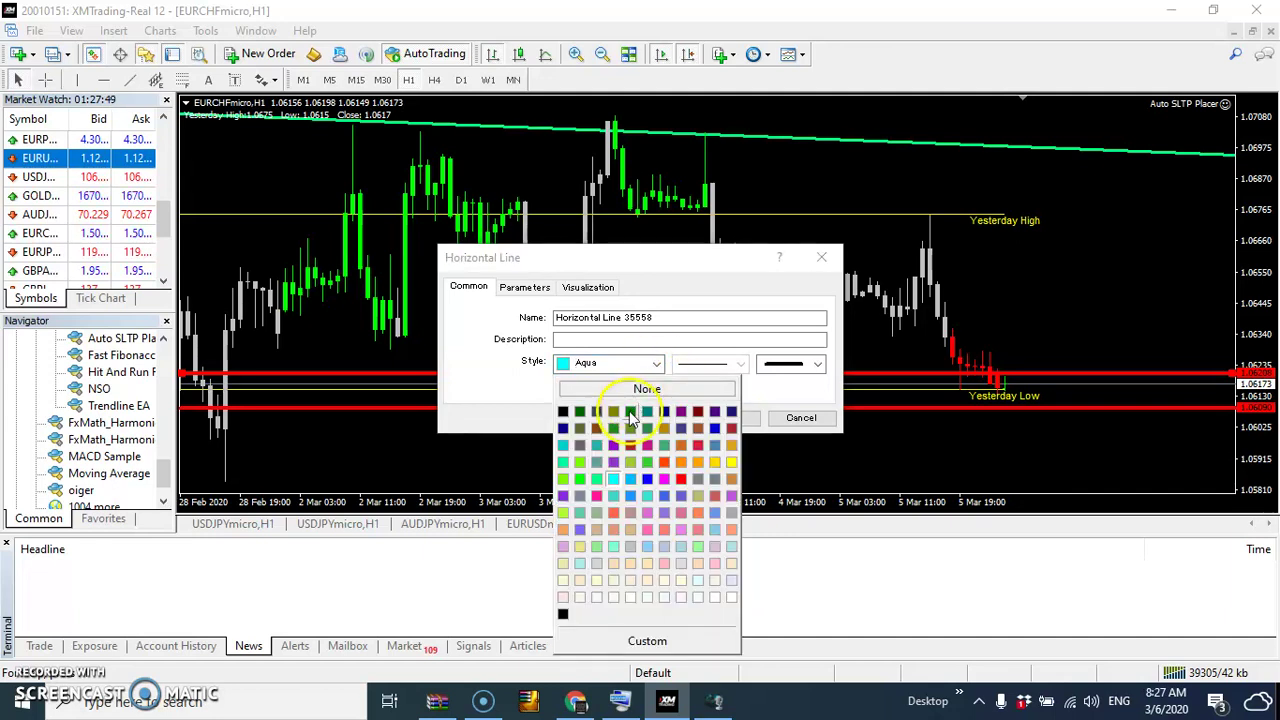
click(648, 463)
click(722, 418)
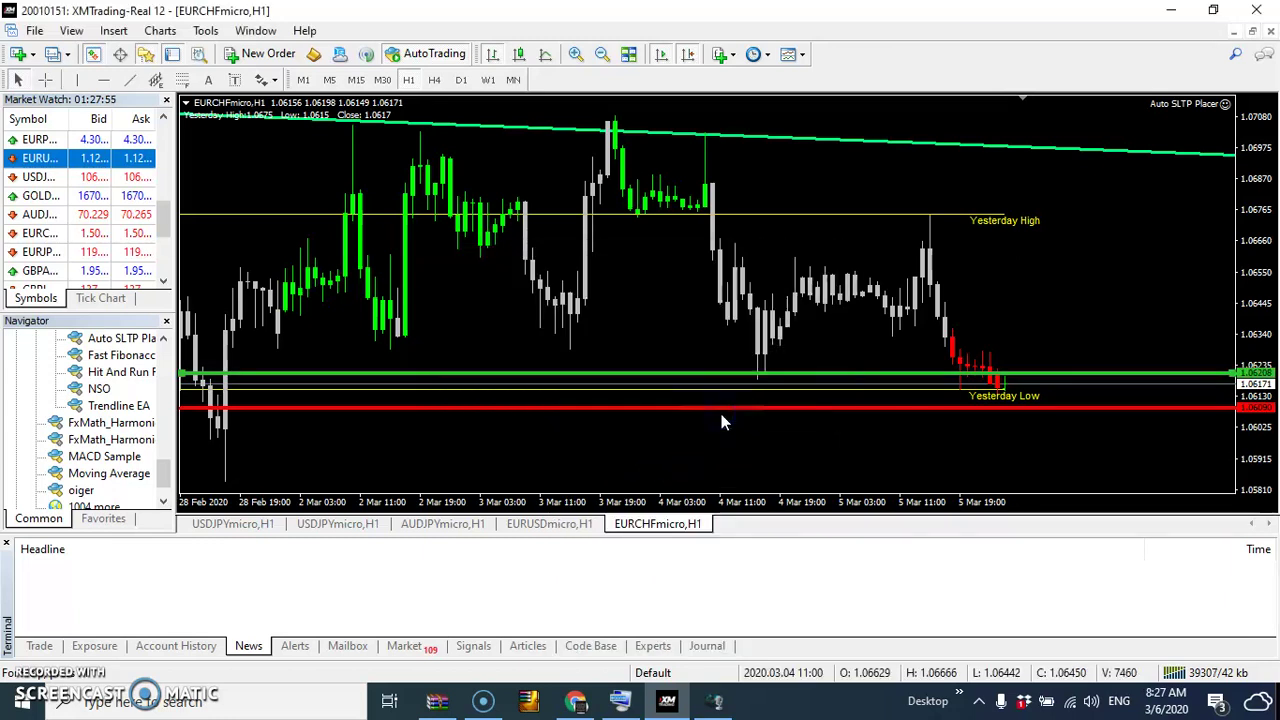
click(995, 367)
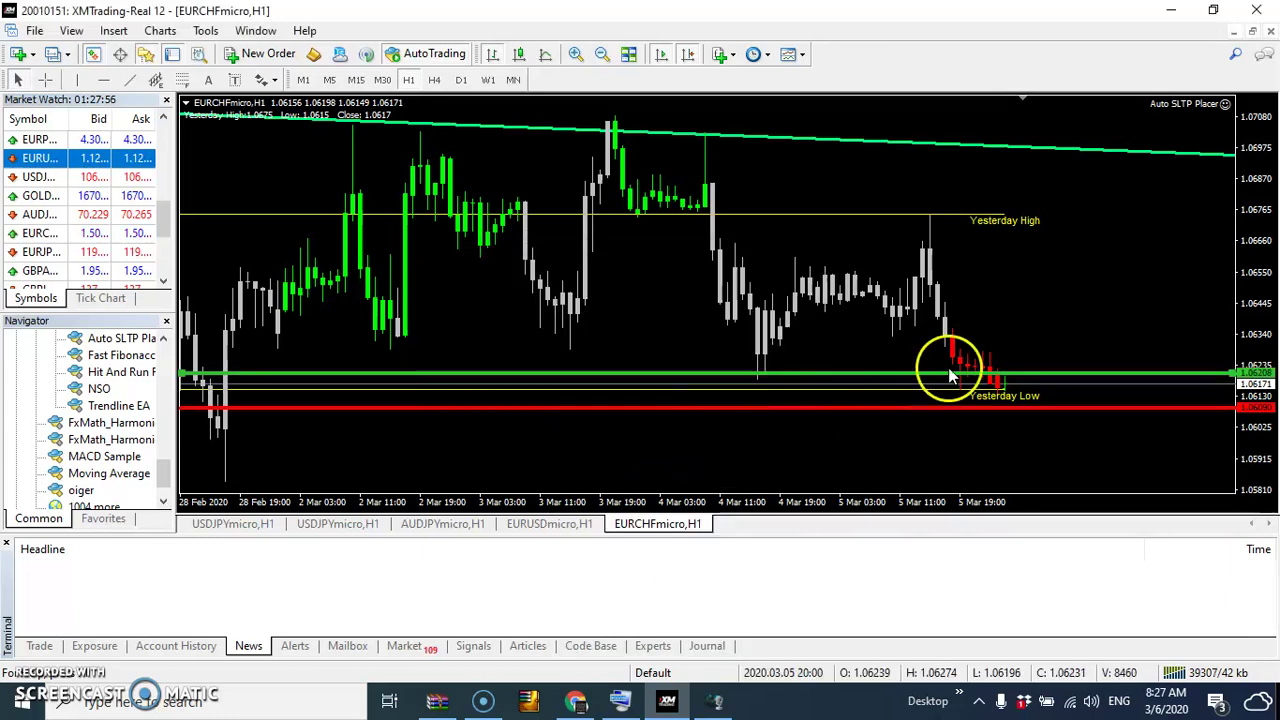
click(1043, 374)
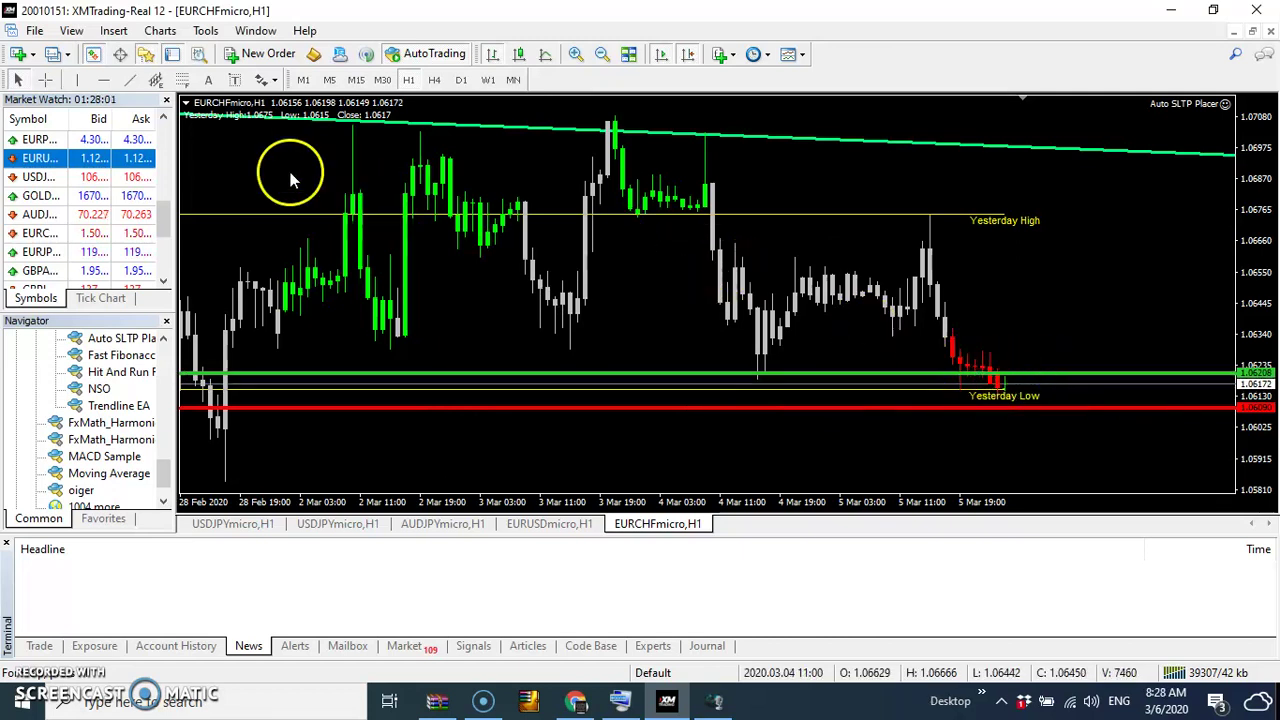
Step: Add a horizontal line just below the Yesterday High level and position it at 1.06653
click(104, 80)
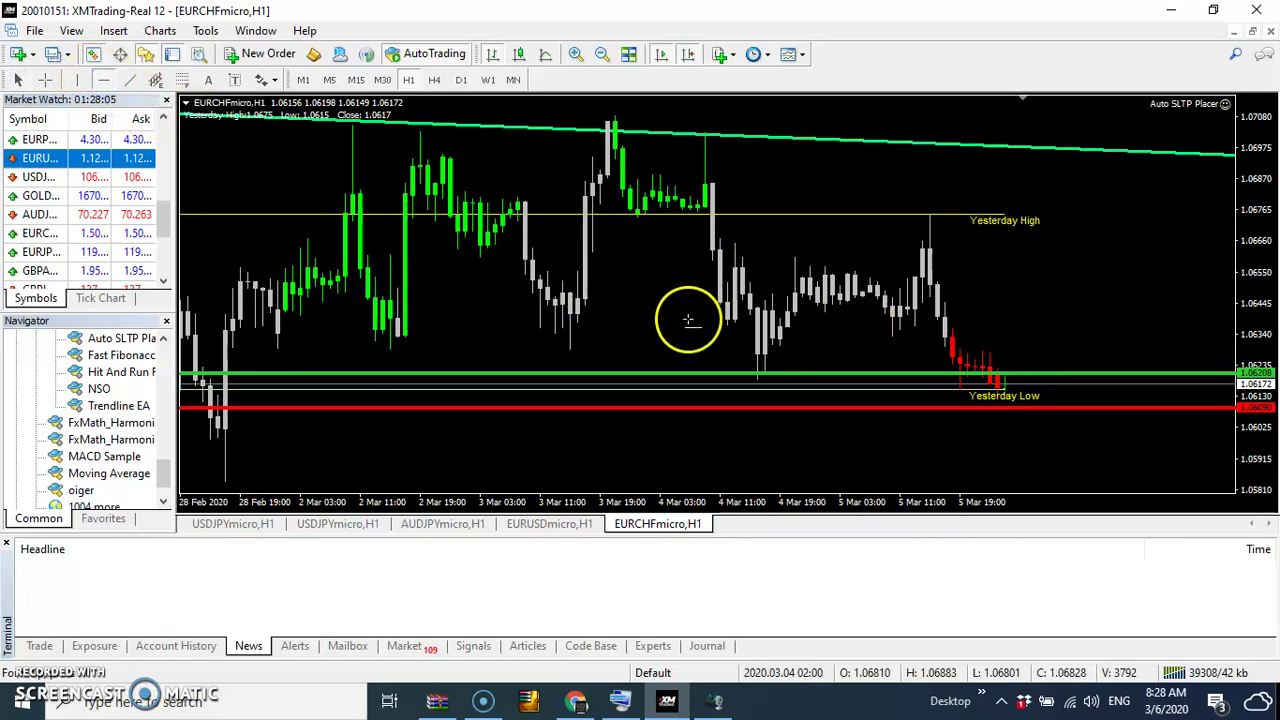
click(1076, 234)
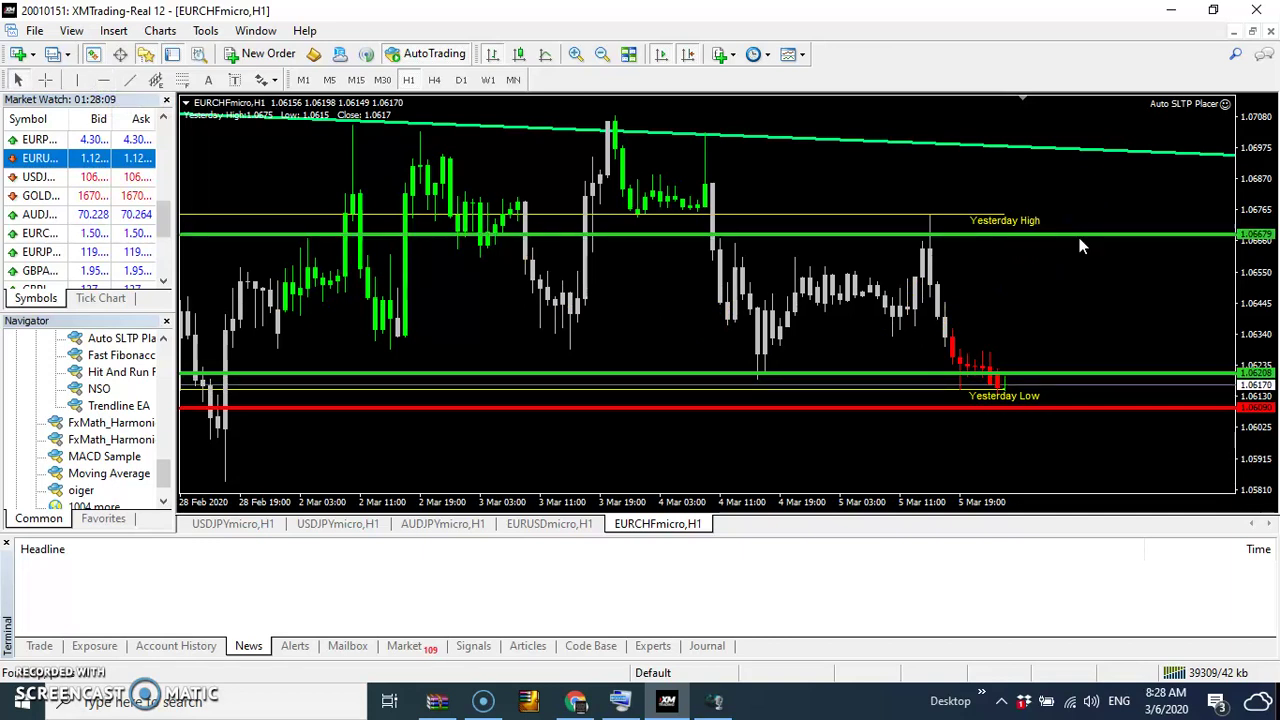
drag(1079, 236, 1079, 243)
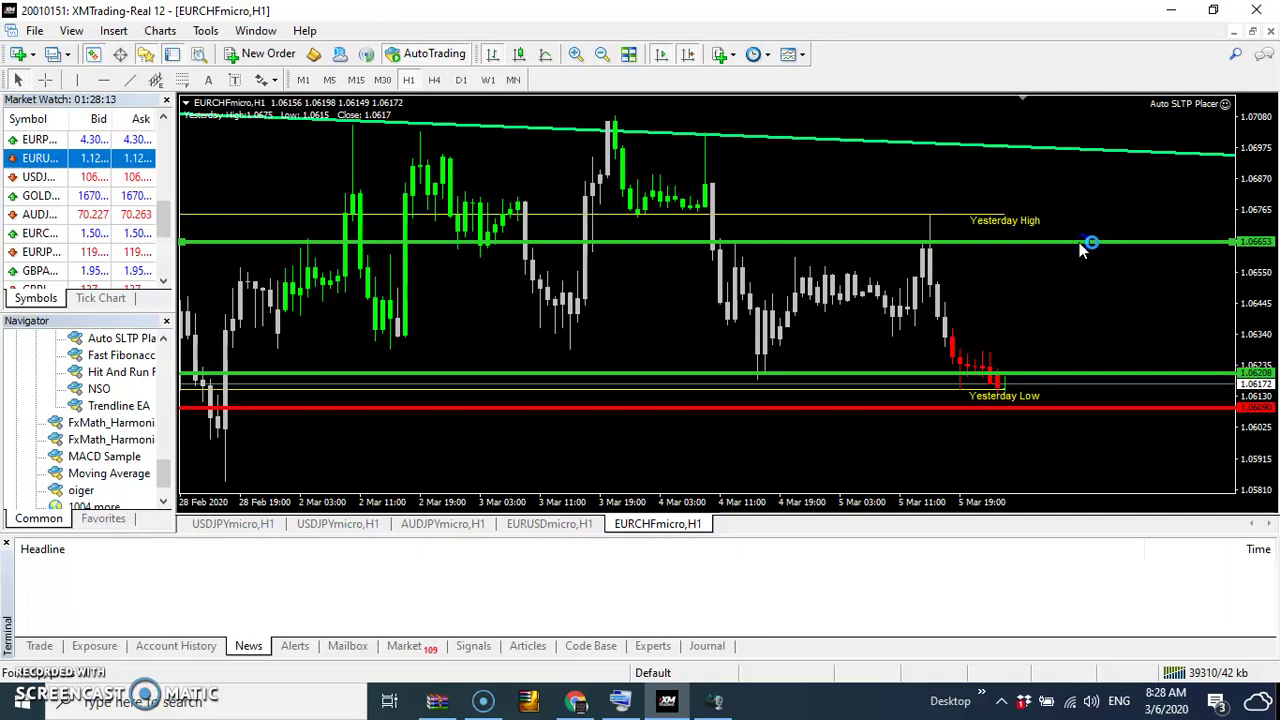
Step: Change the colour of the horizontal line below Yesterday High to gold and deselect it
right_click(1080, 250)
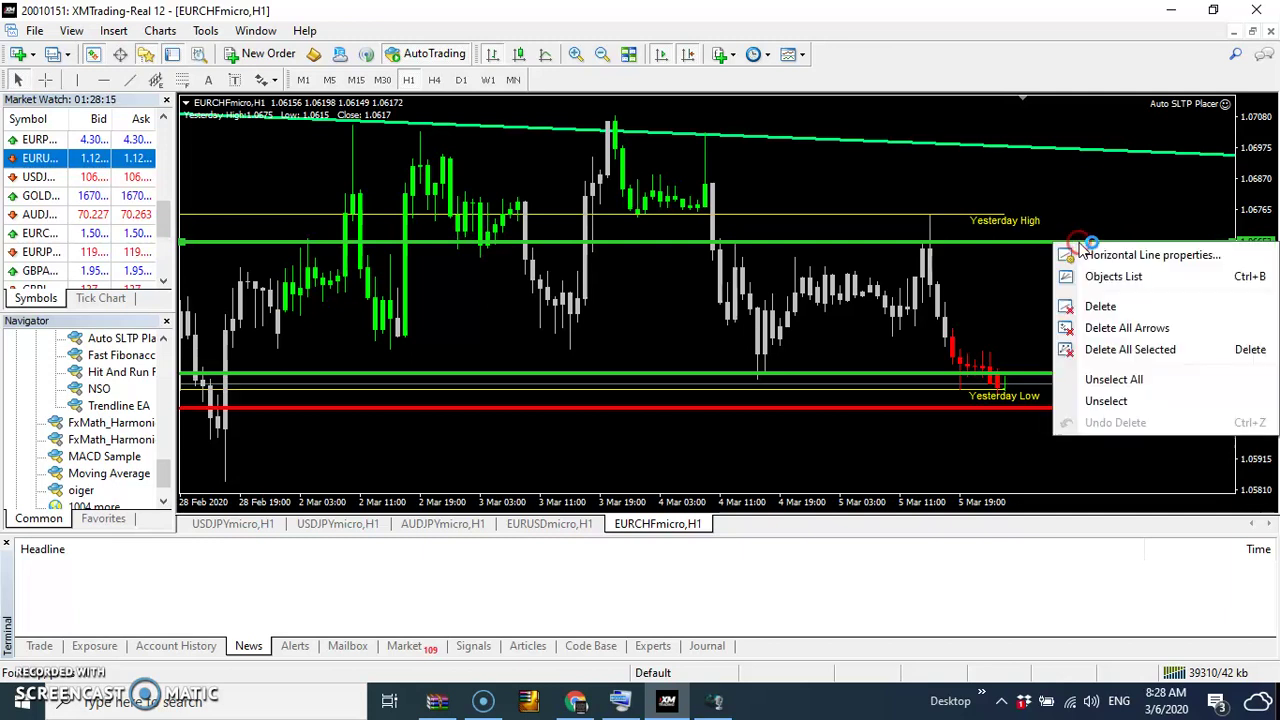
click(1145, 260)
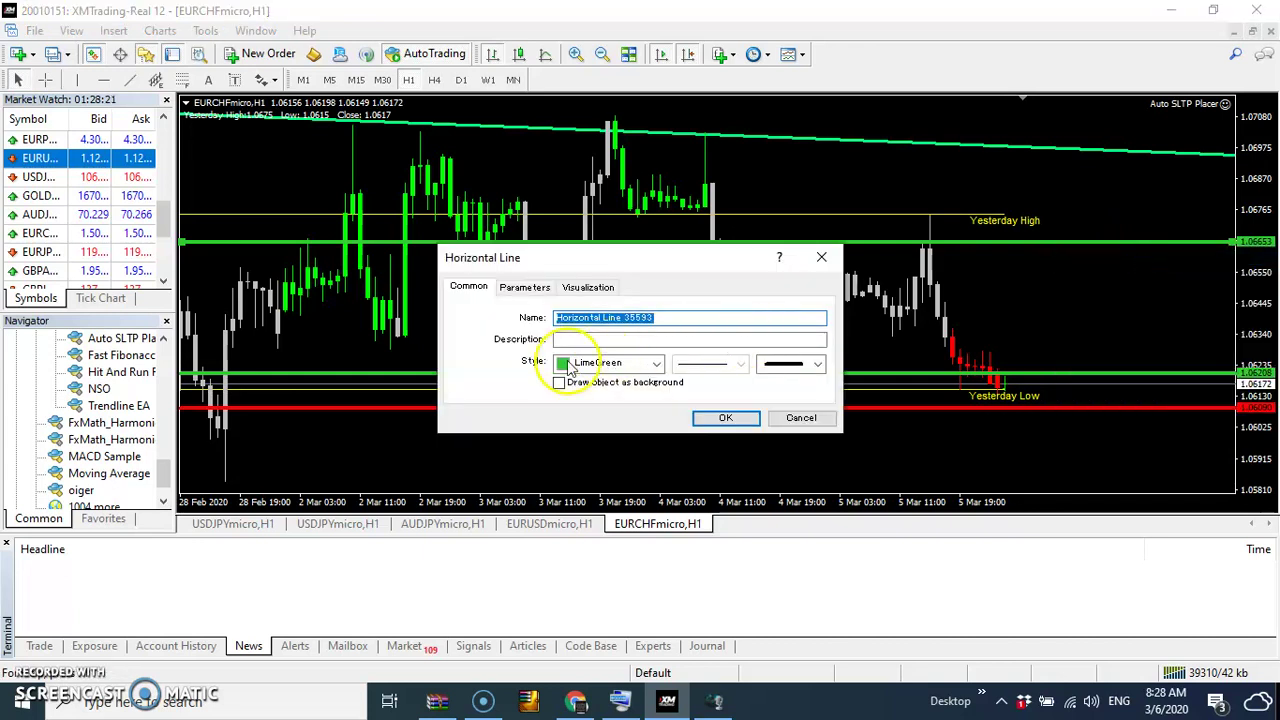
click(660, 366)
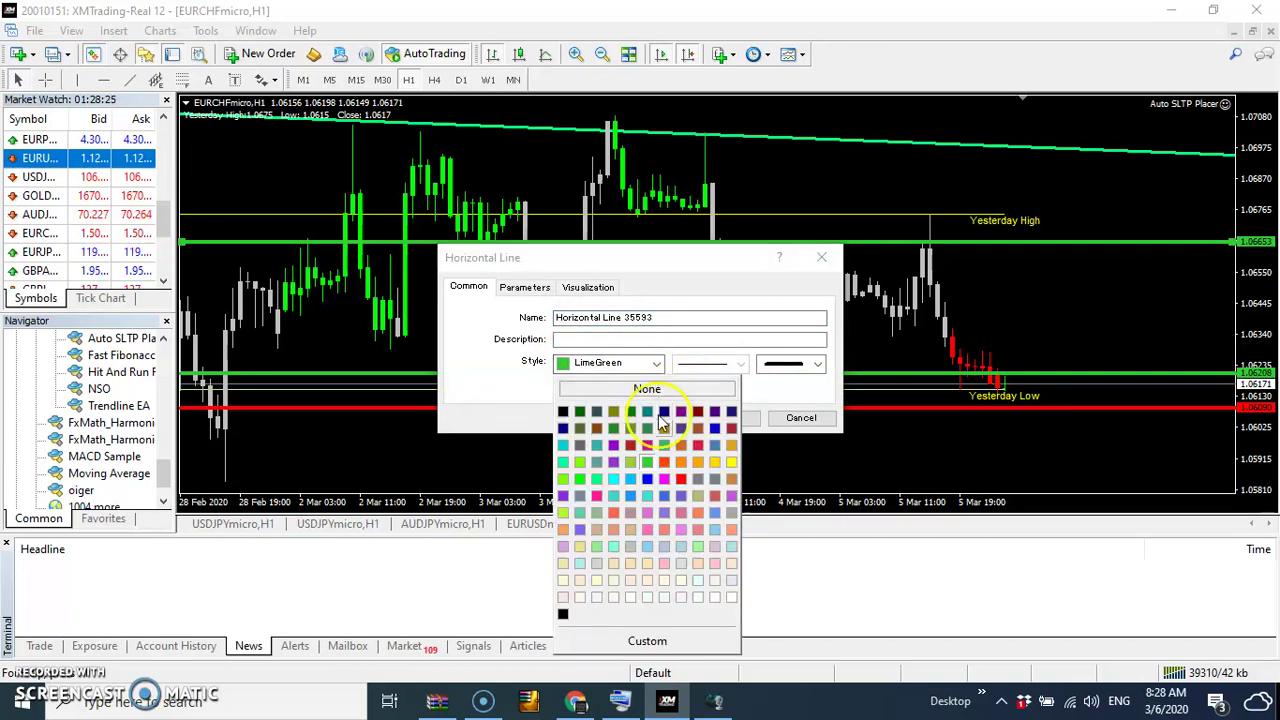
click(714, 462)
click(711, 419)
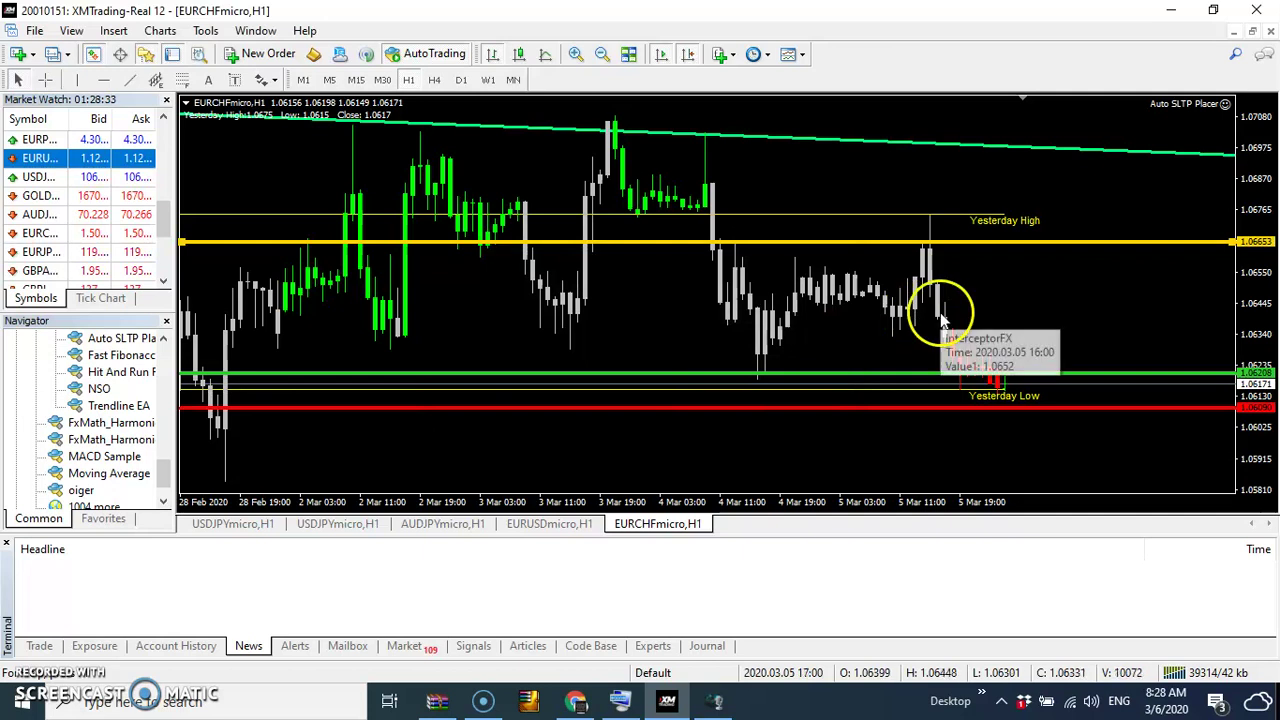
click(1010, 243)
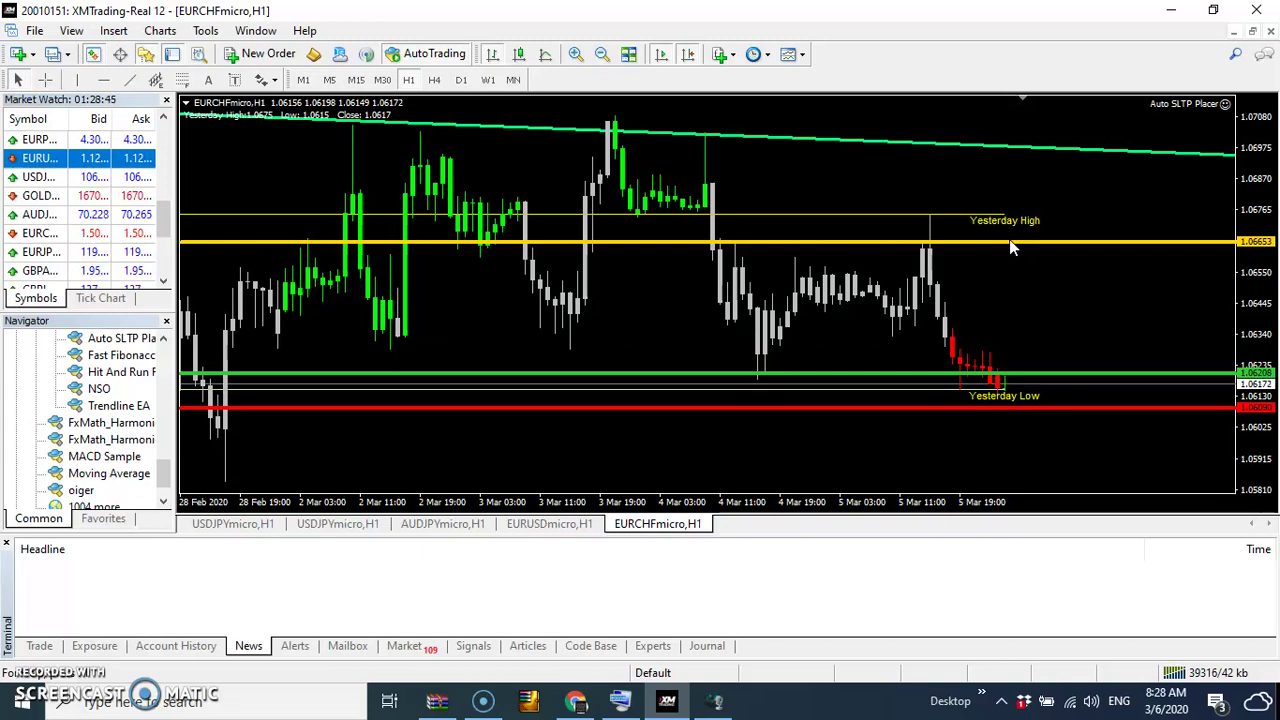
drag(1009, 243, 1003, 413)
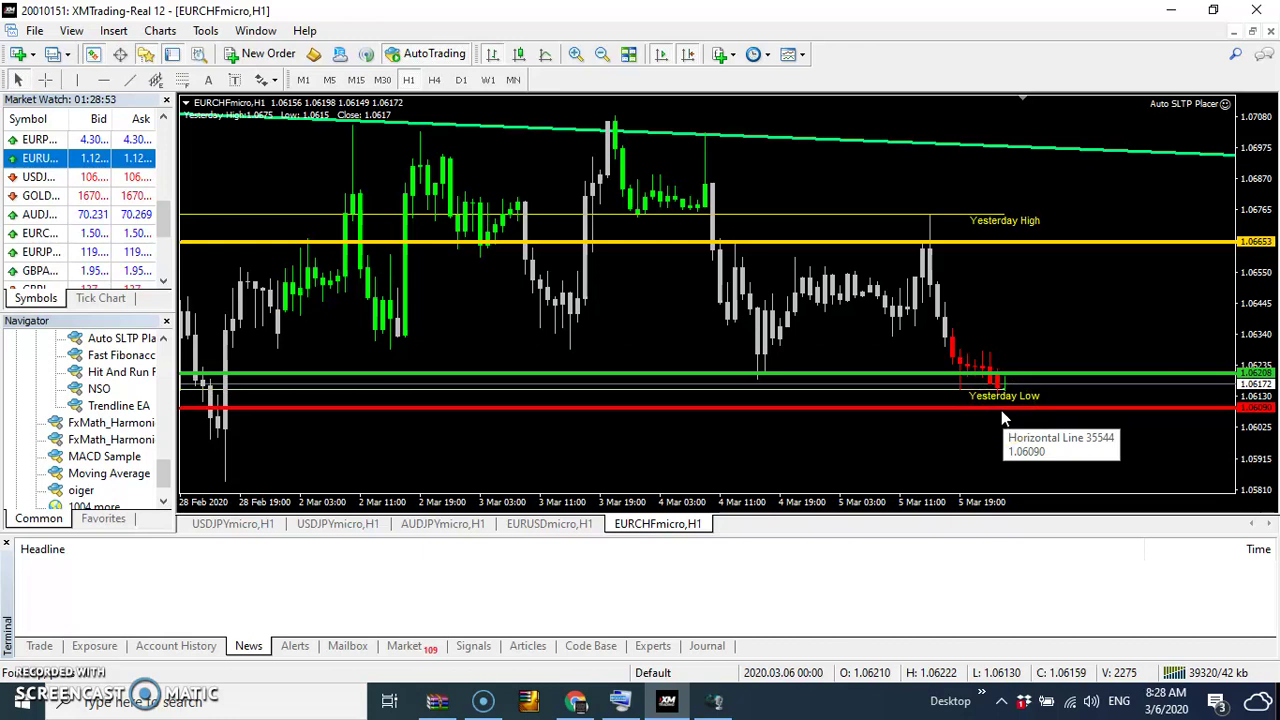
click(1009, 392)
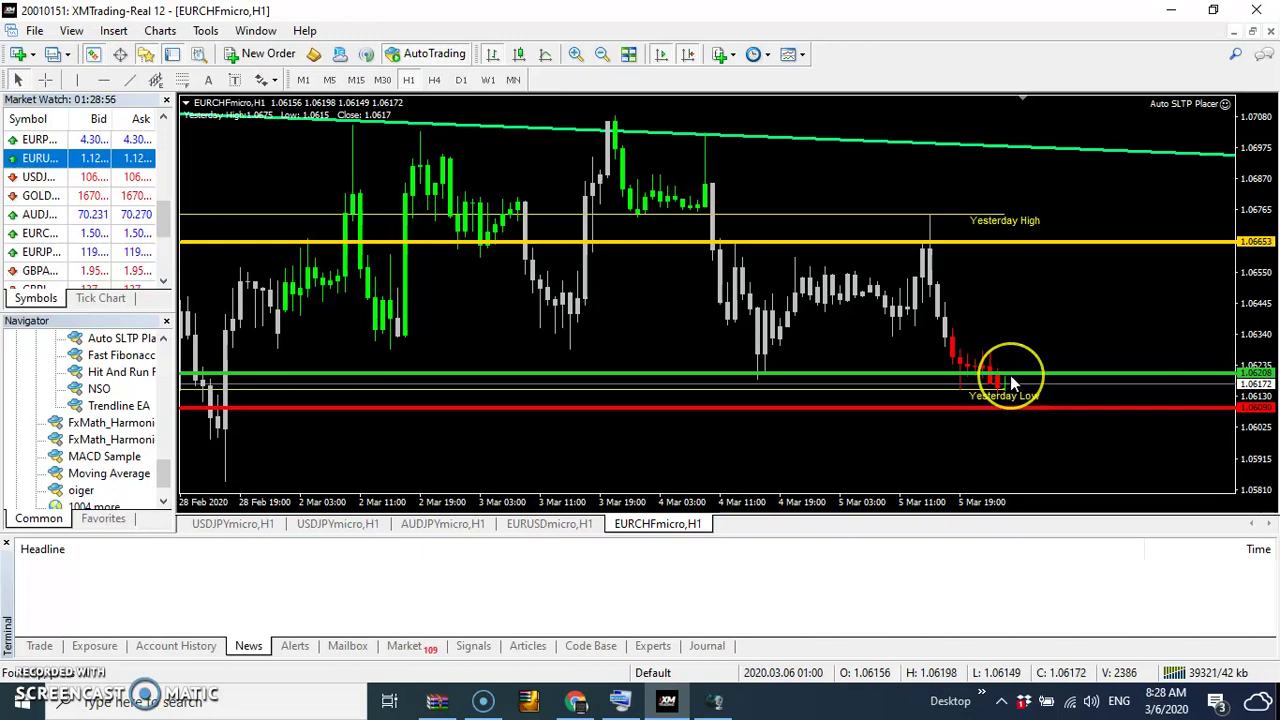
click(1051, 246)
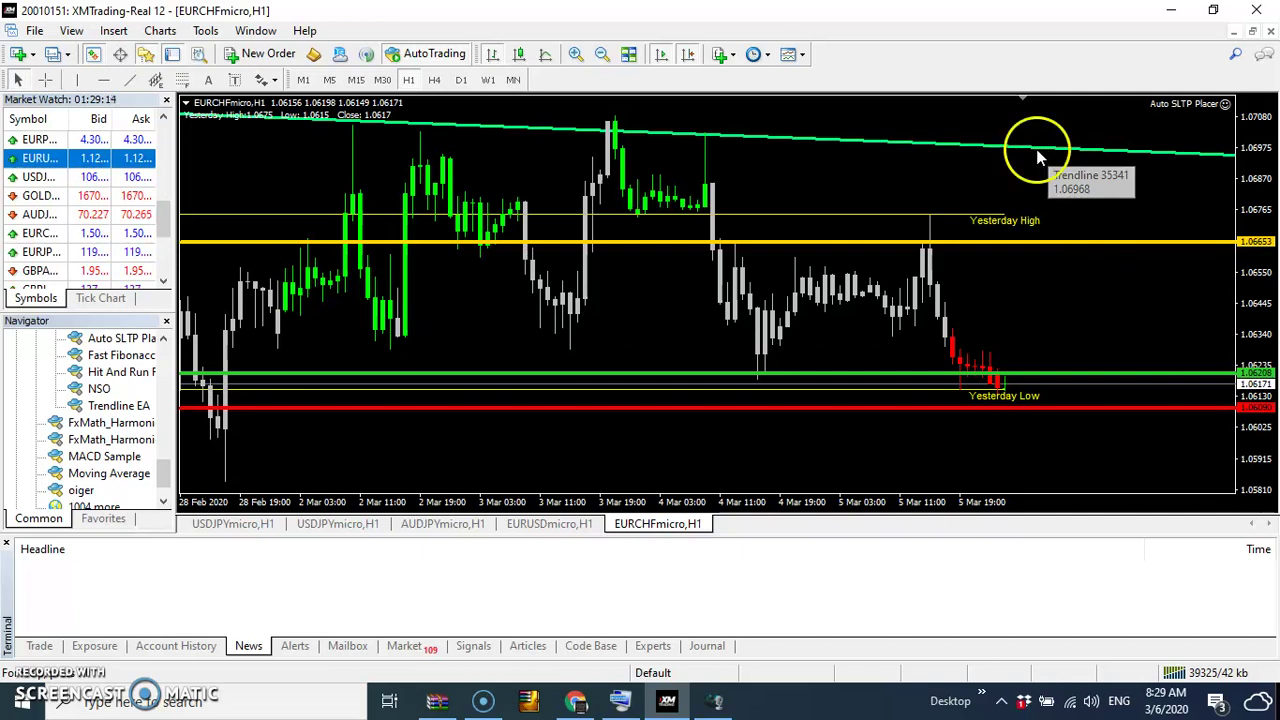
click(698, 155)
click(418, 146)
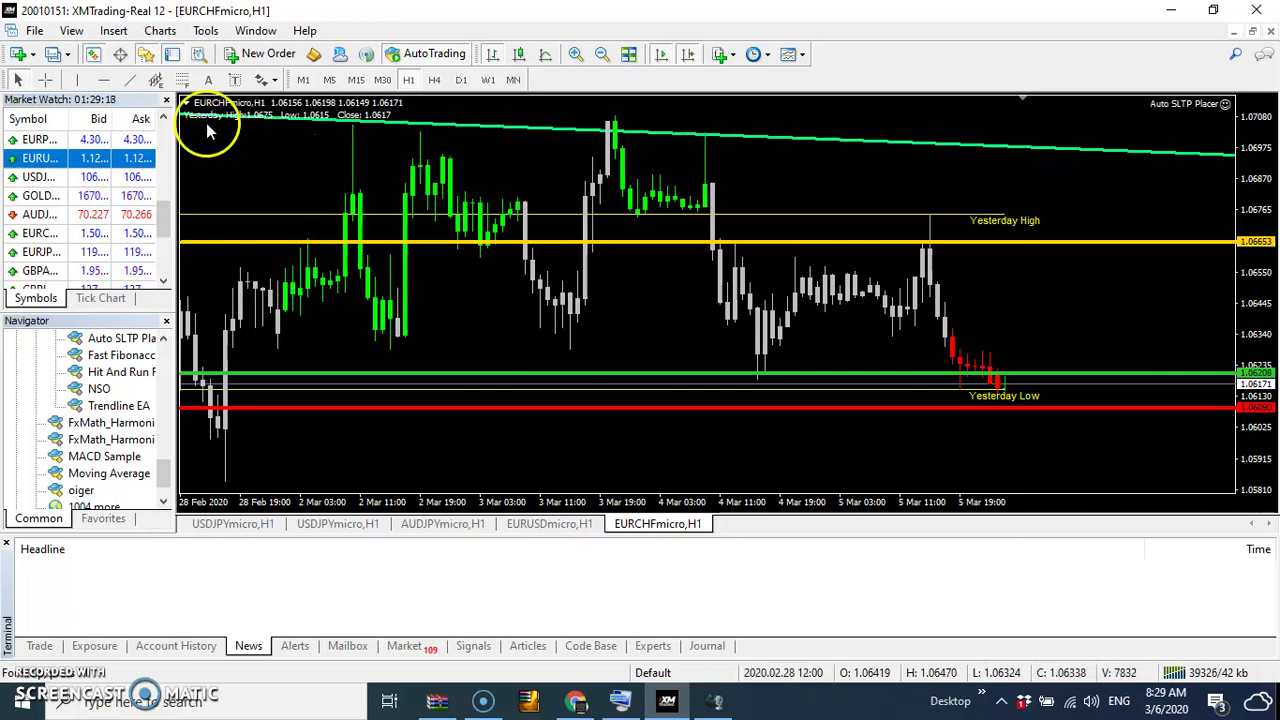
Step: Add a horizontal line at the Yesterday High level and position it at 1.06727
click(104, 80)
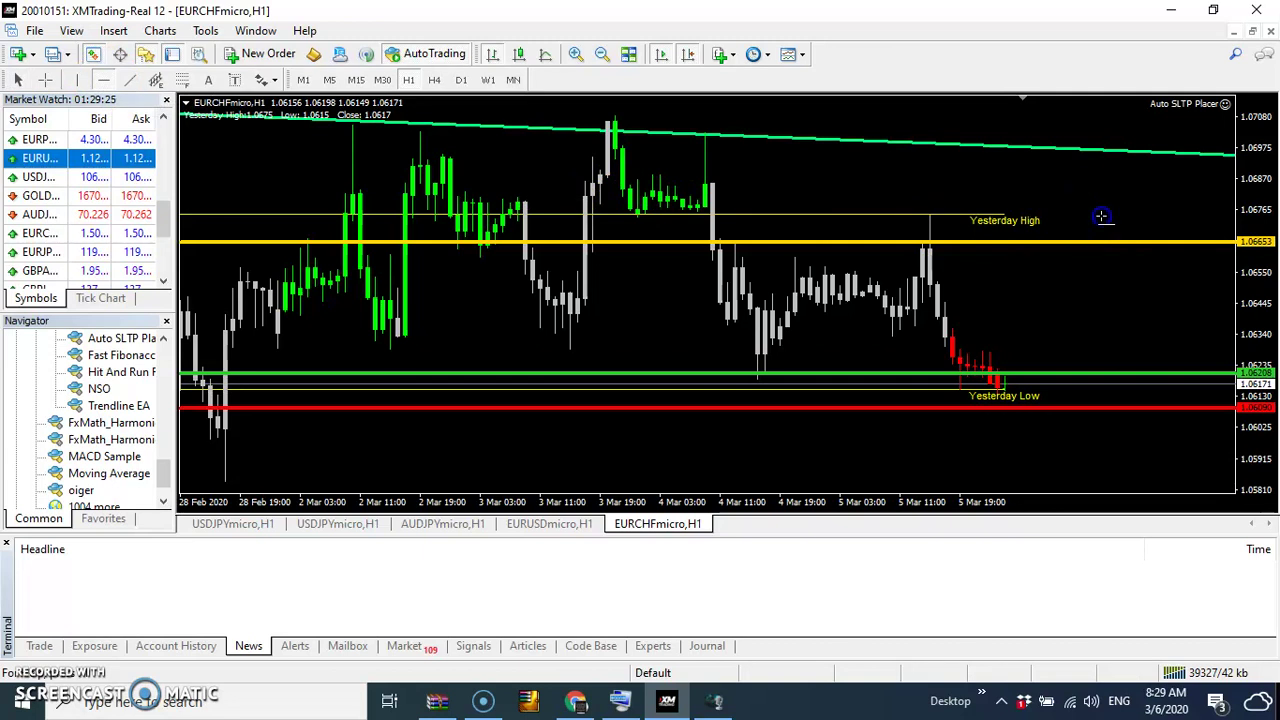
click(1103, 216)
double_click(1128, 216)
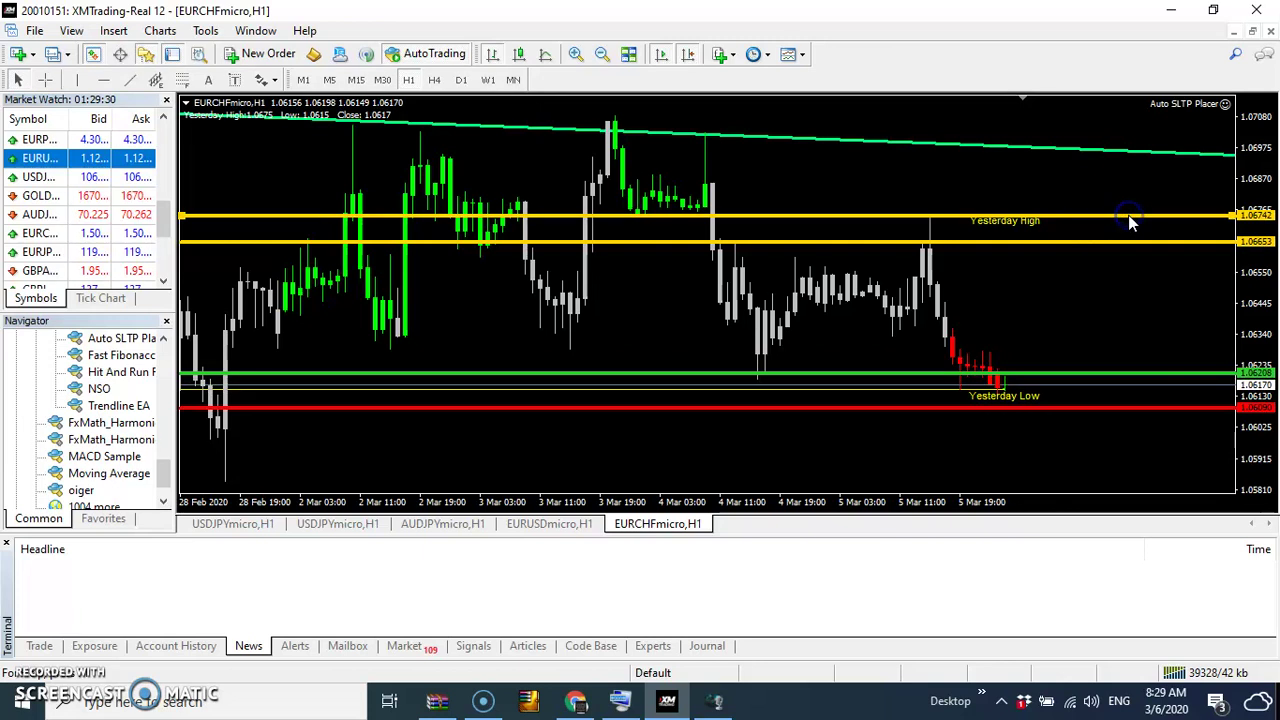
drag(1129, 216, 1129, 220)
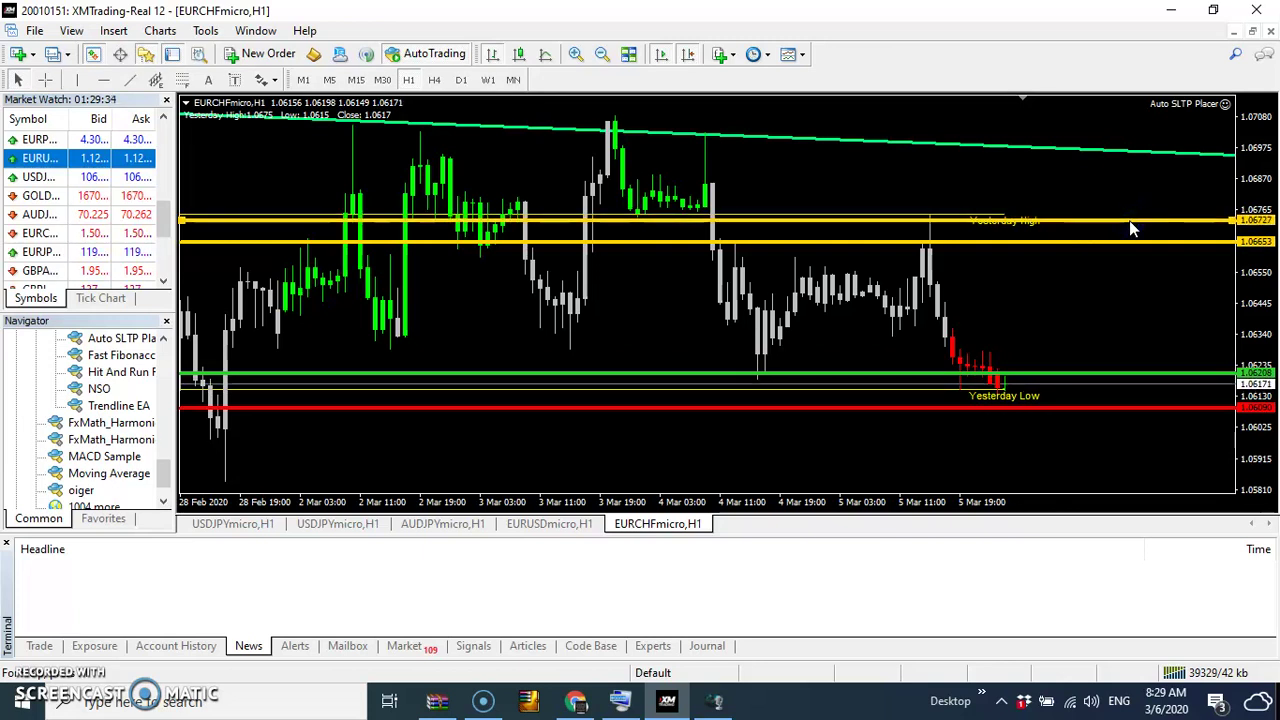
Step: Recolour the horizontal line at Yesterday High to MediumSpringGreen and deselect it
right_click(1129, 221)
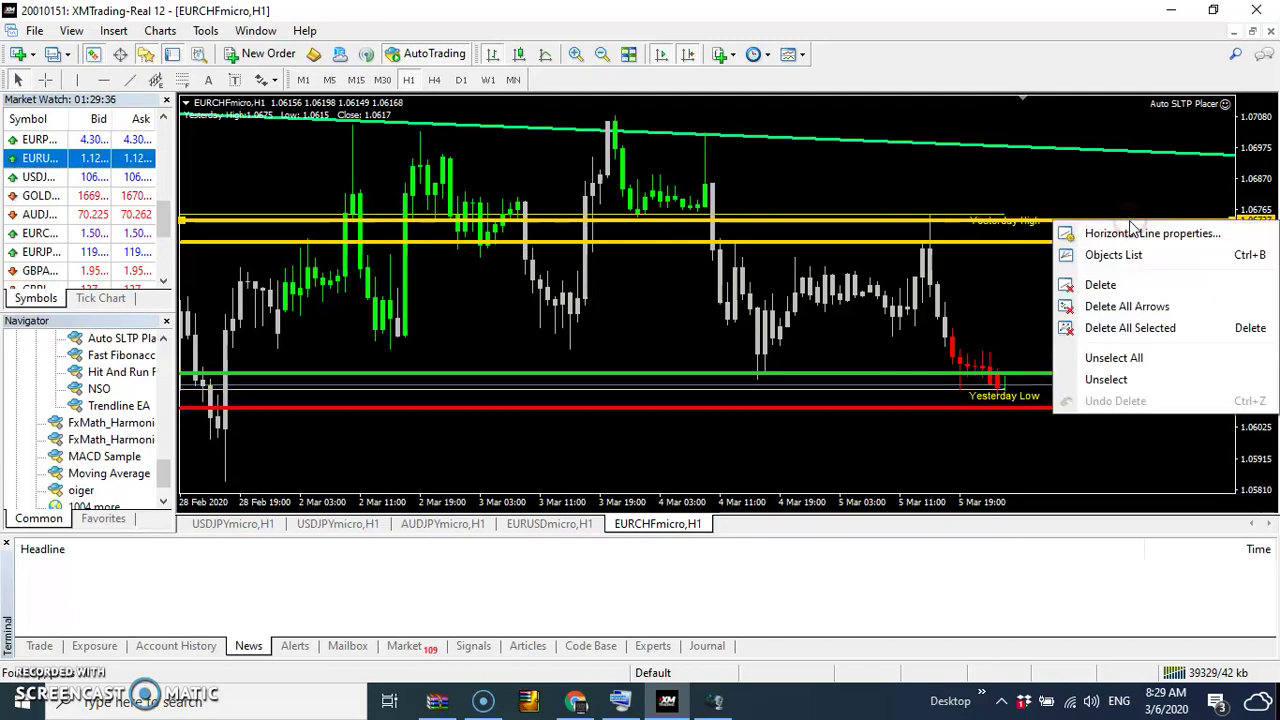
click(1145, 235)
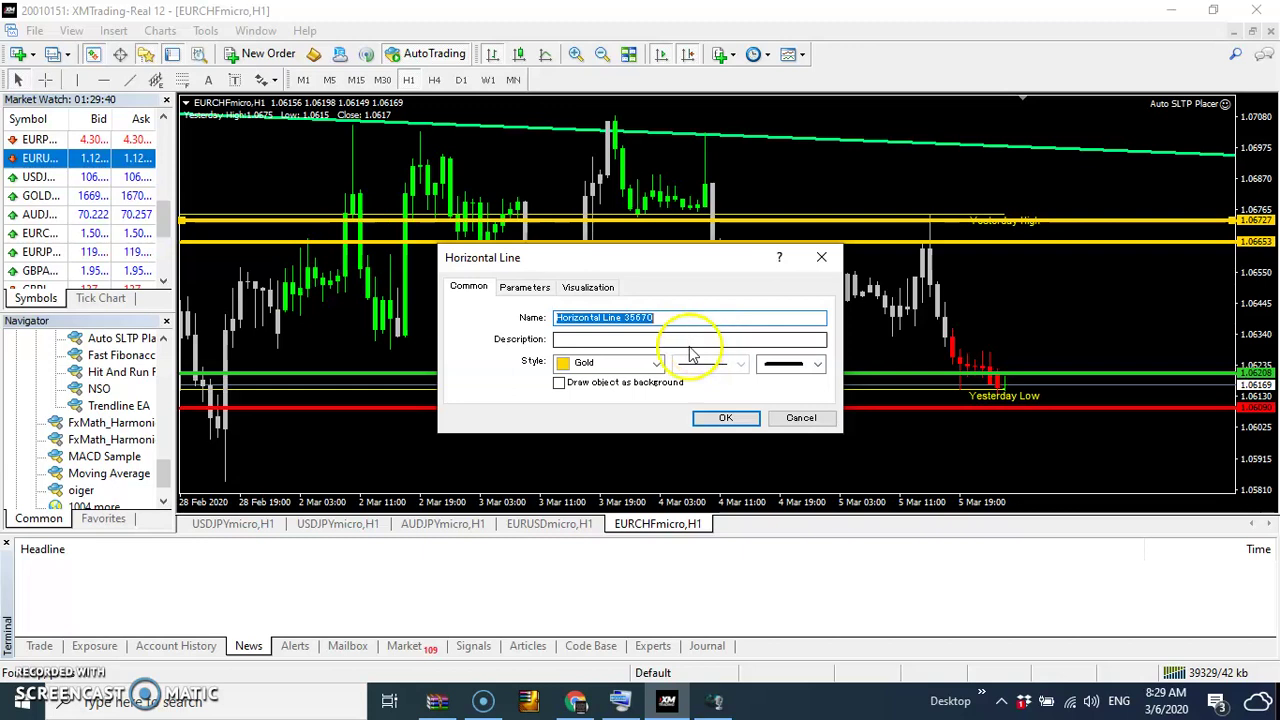
click(657, 363)
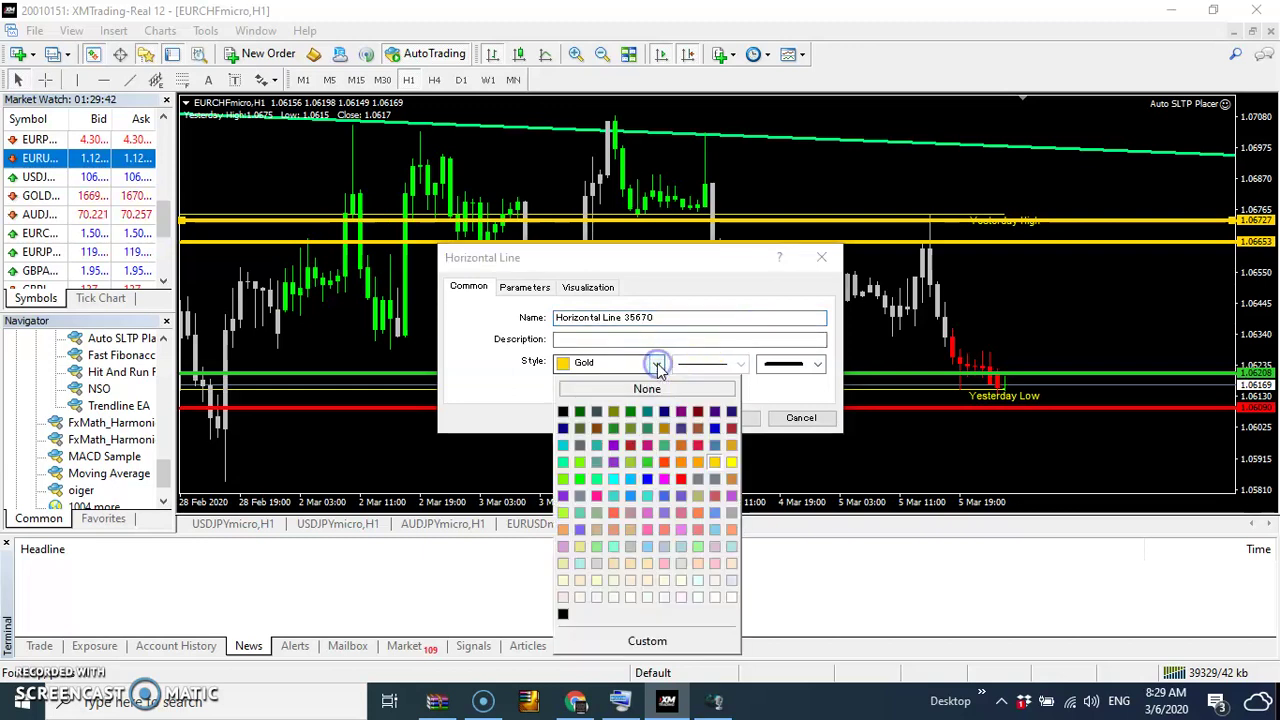
click(563, 464)
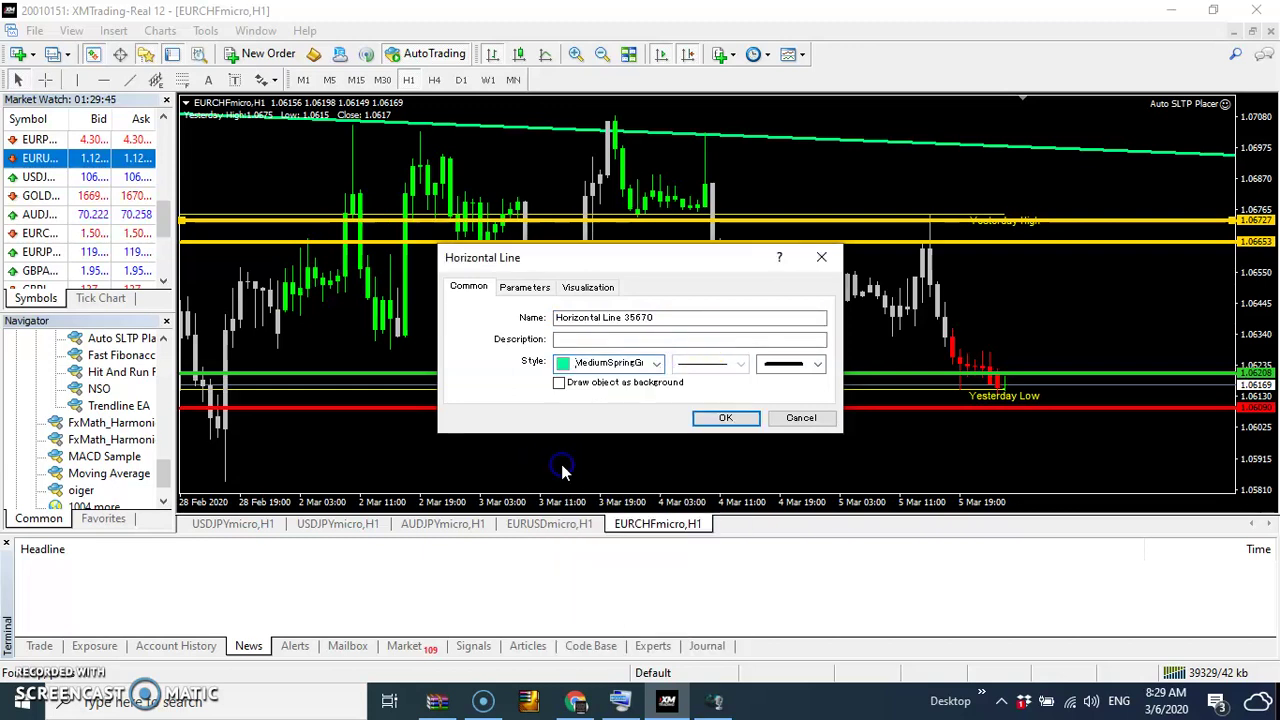
click(722, 419)
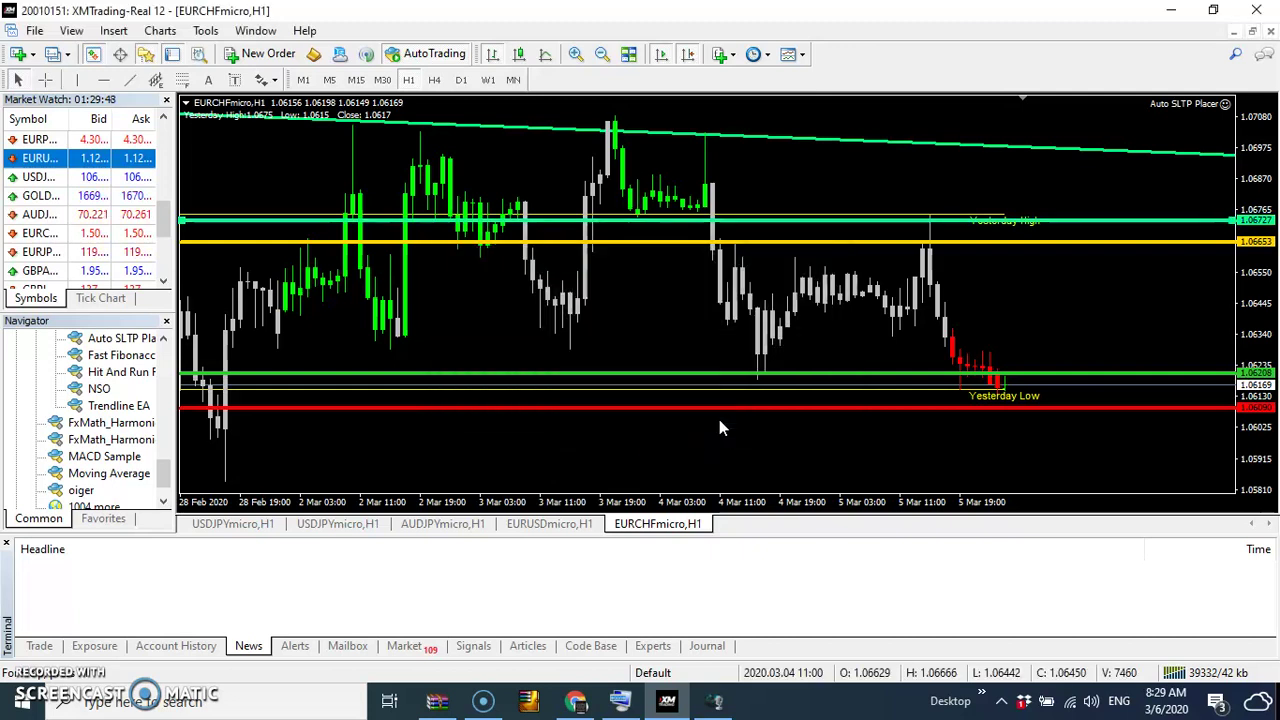
double_click(1098, 218)
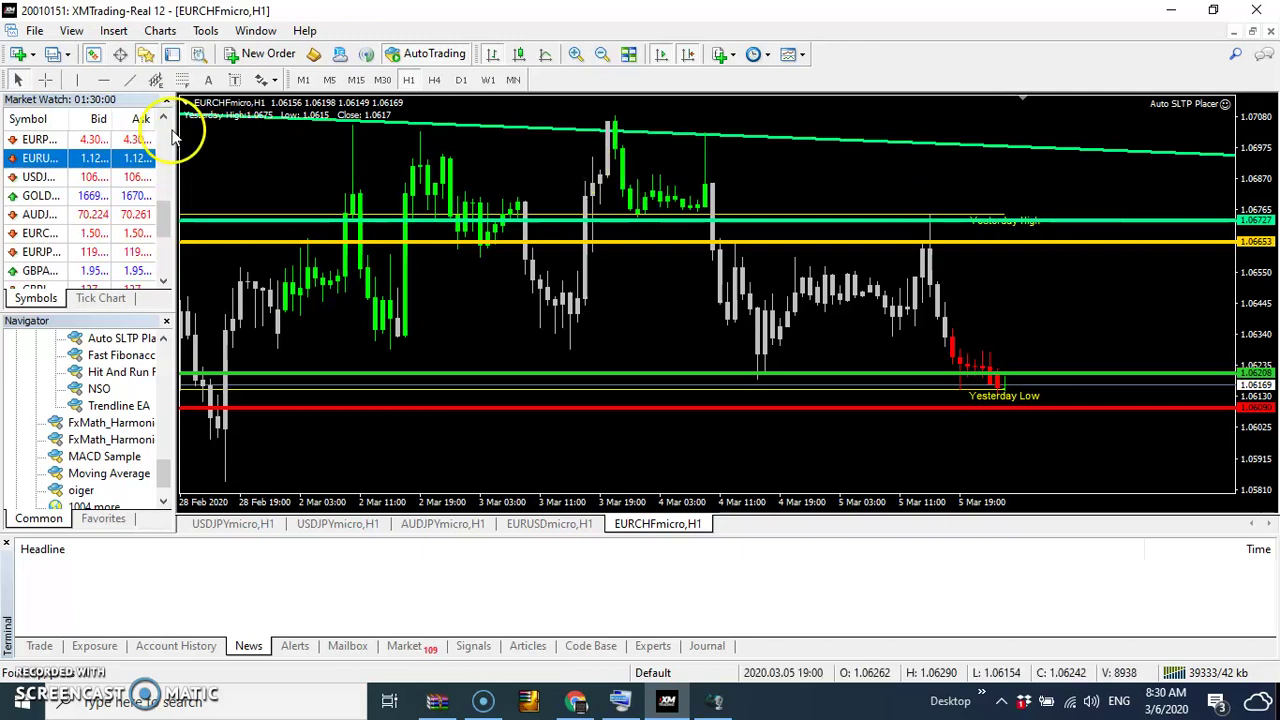
Step: Add a horizontal line above the Yesterday High level and position it at 1.06863
click(103, 80)
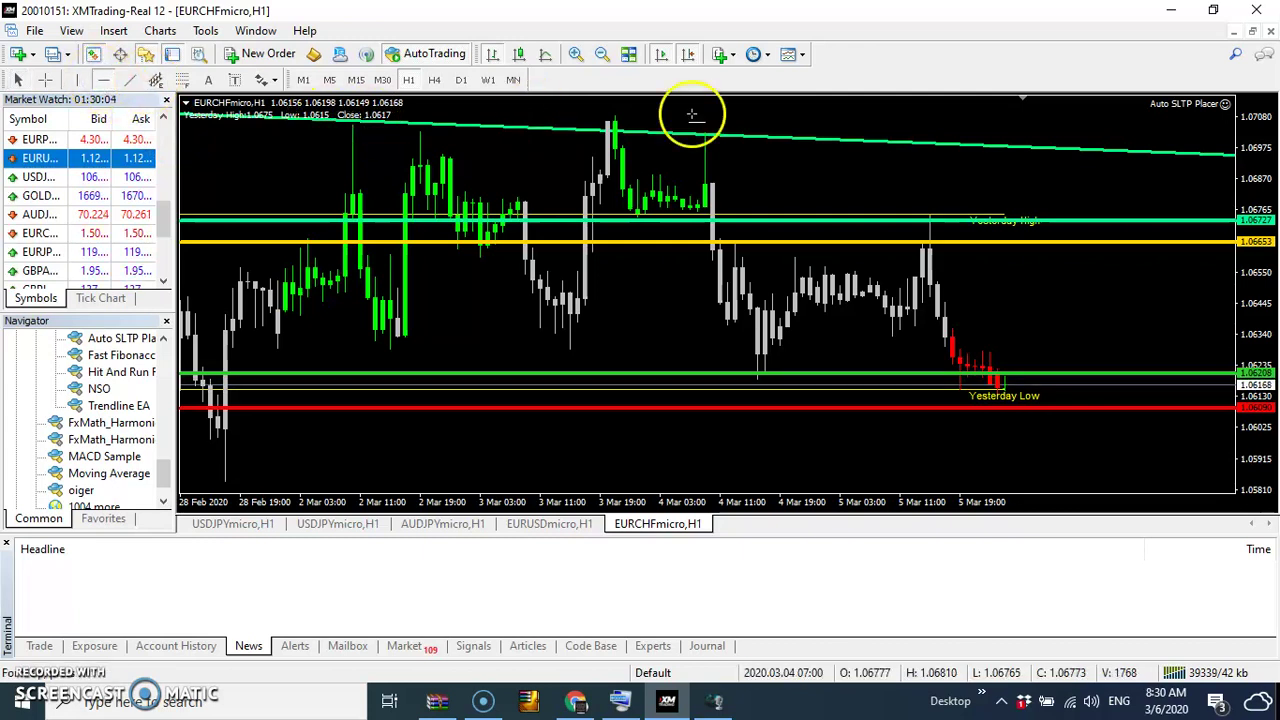
click(776, 172)
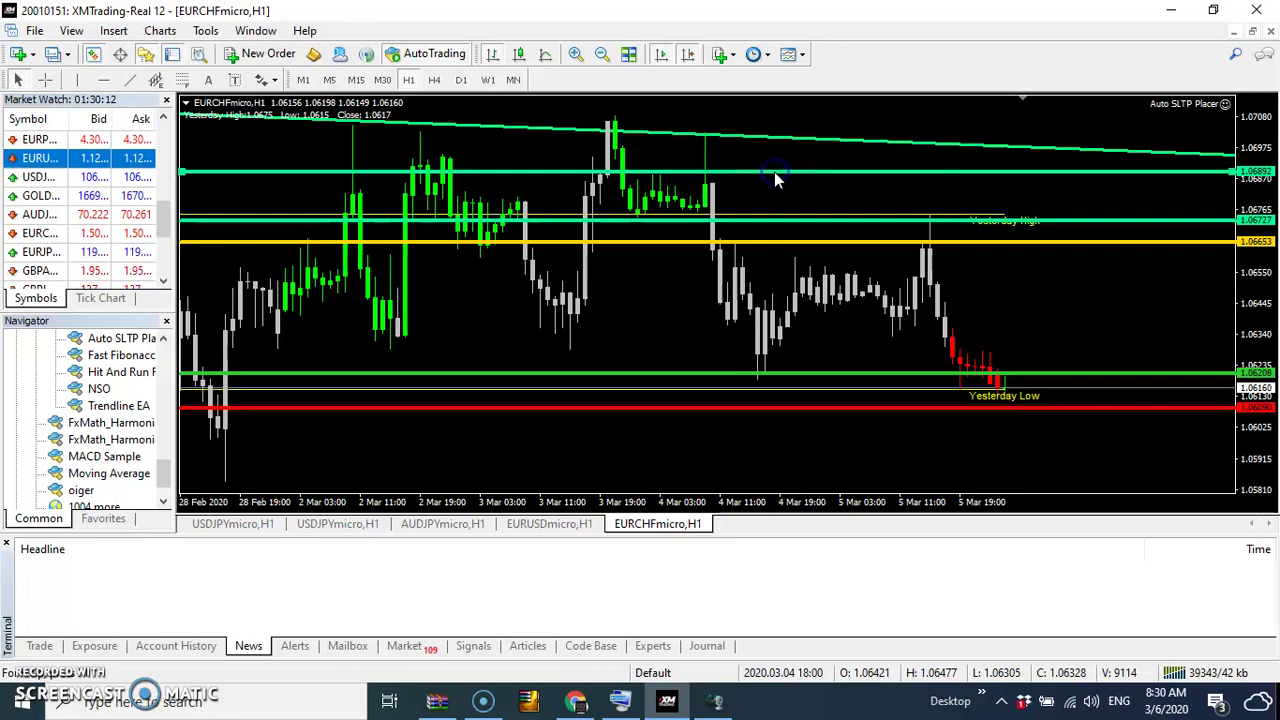
drag(774, 172, 774, 180)
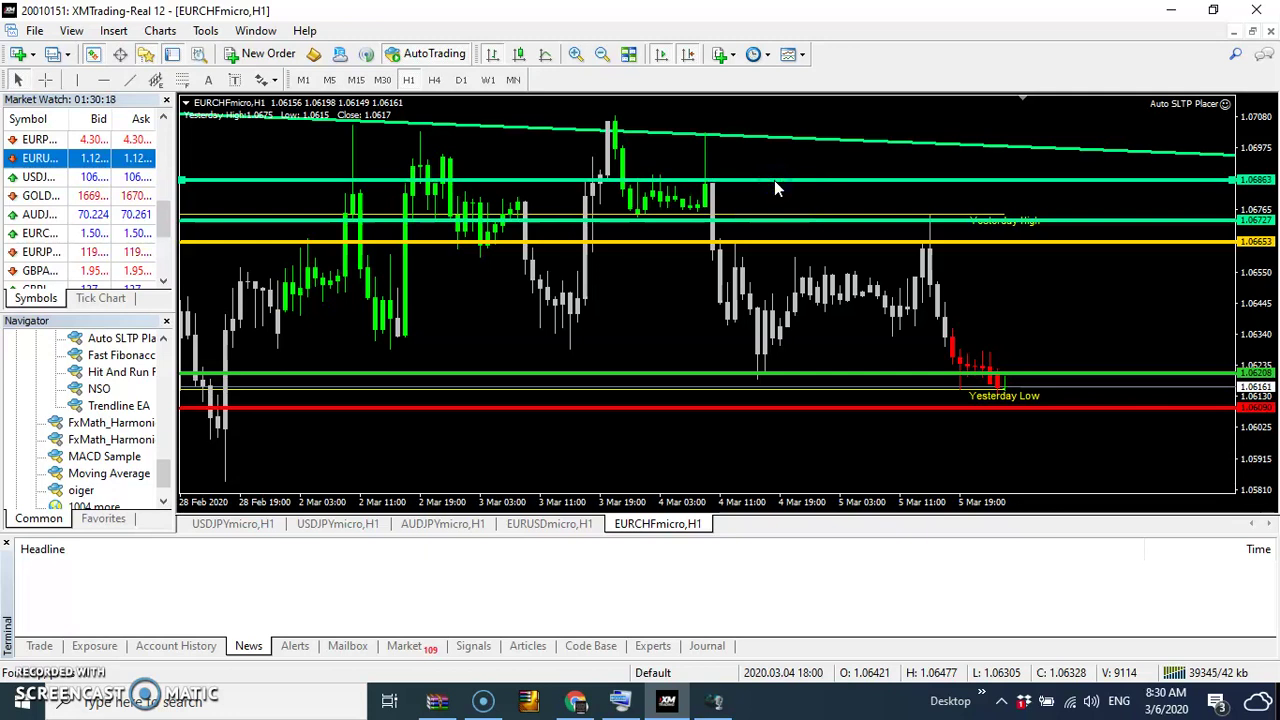
Step: Change the colour of the horizontal line above Yesterday High to red and deselect it
right_click(774, 180)
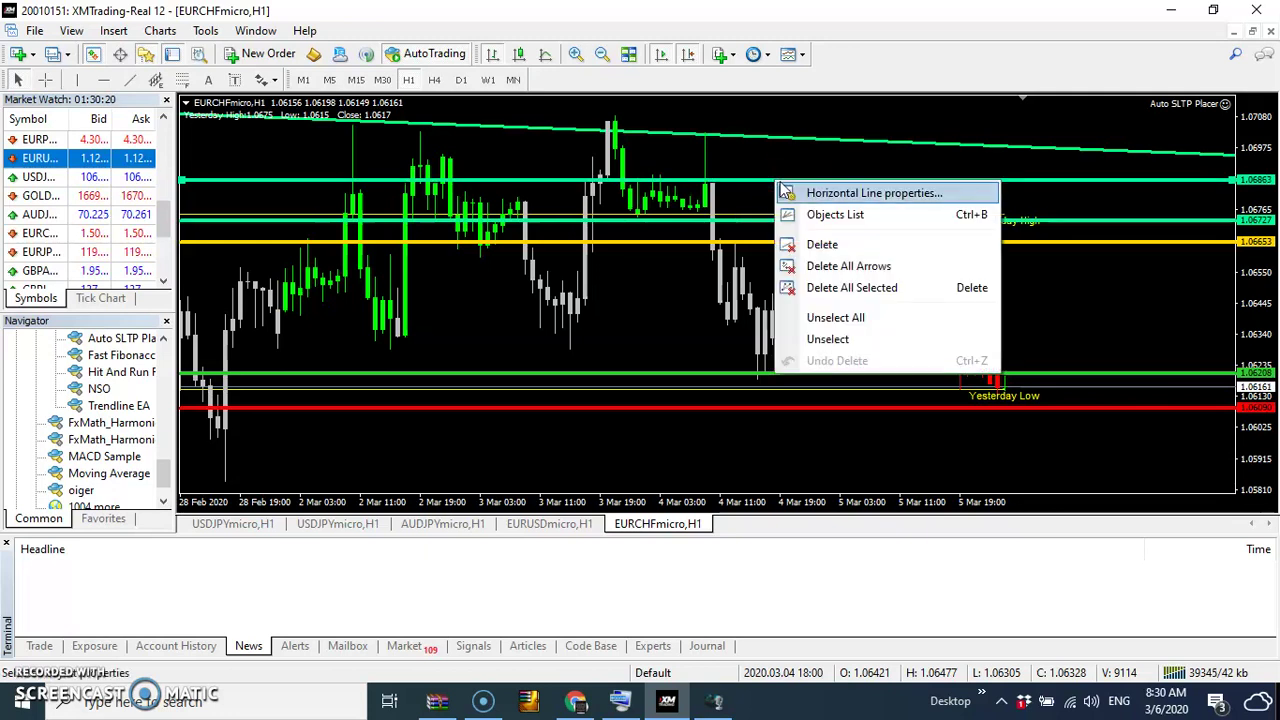
click(840, 198)
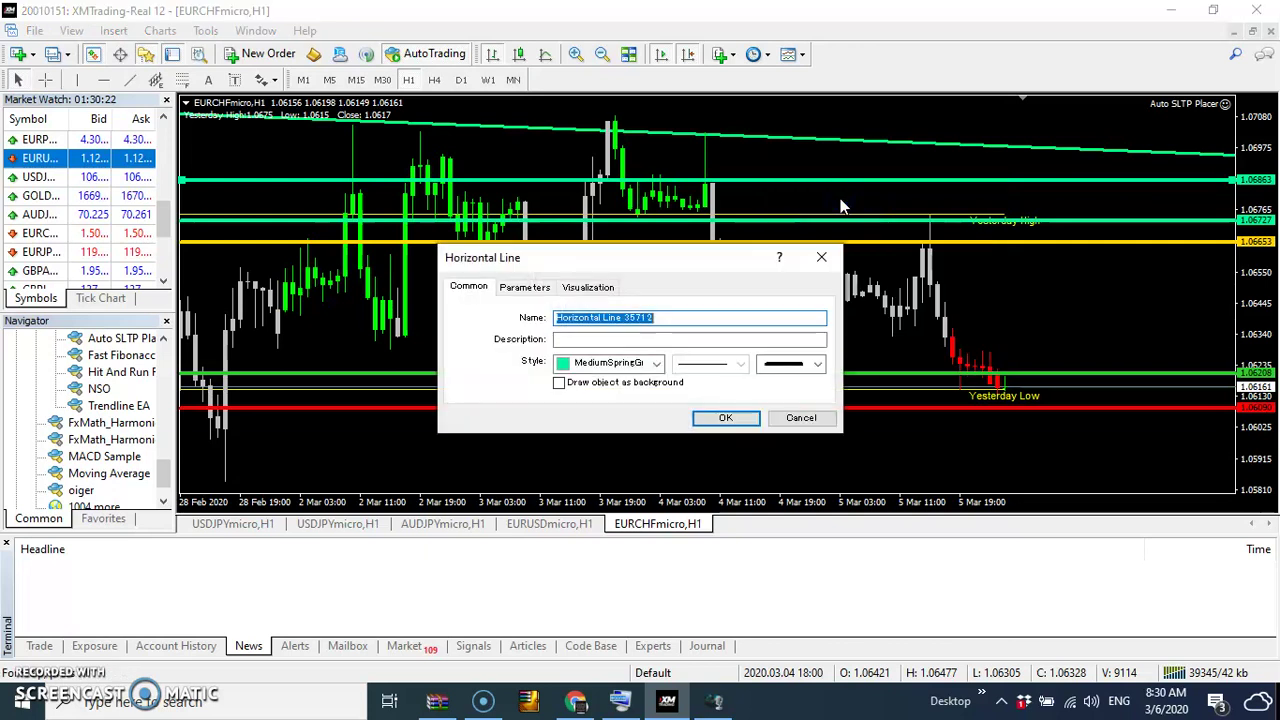
click(659, 366)
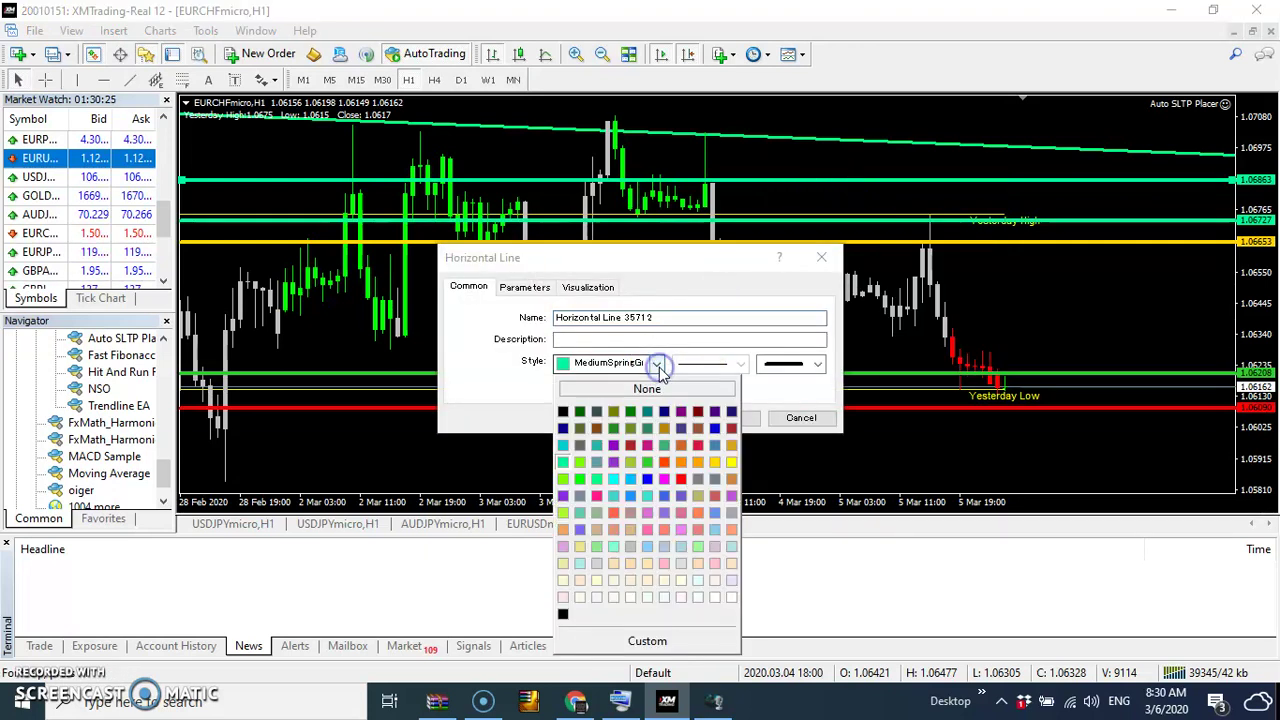
click(680, 479)
click(713, 421)
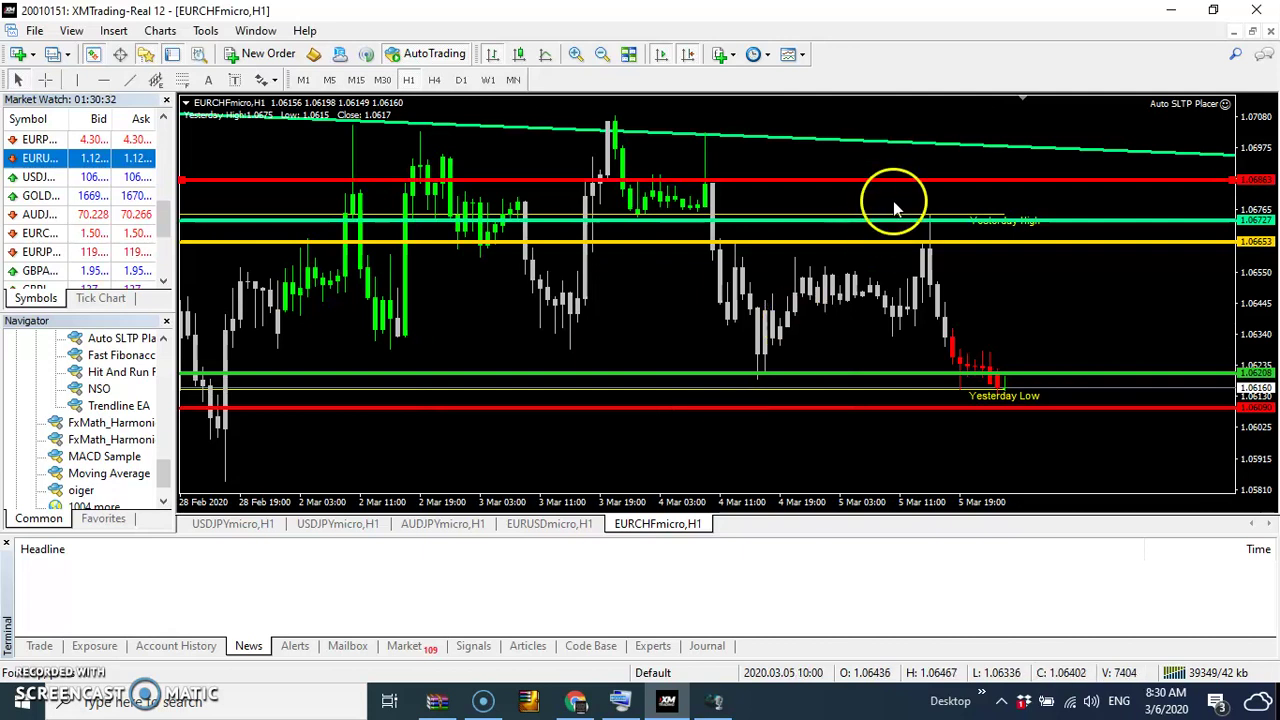
click(885, 182)
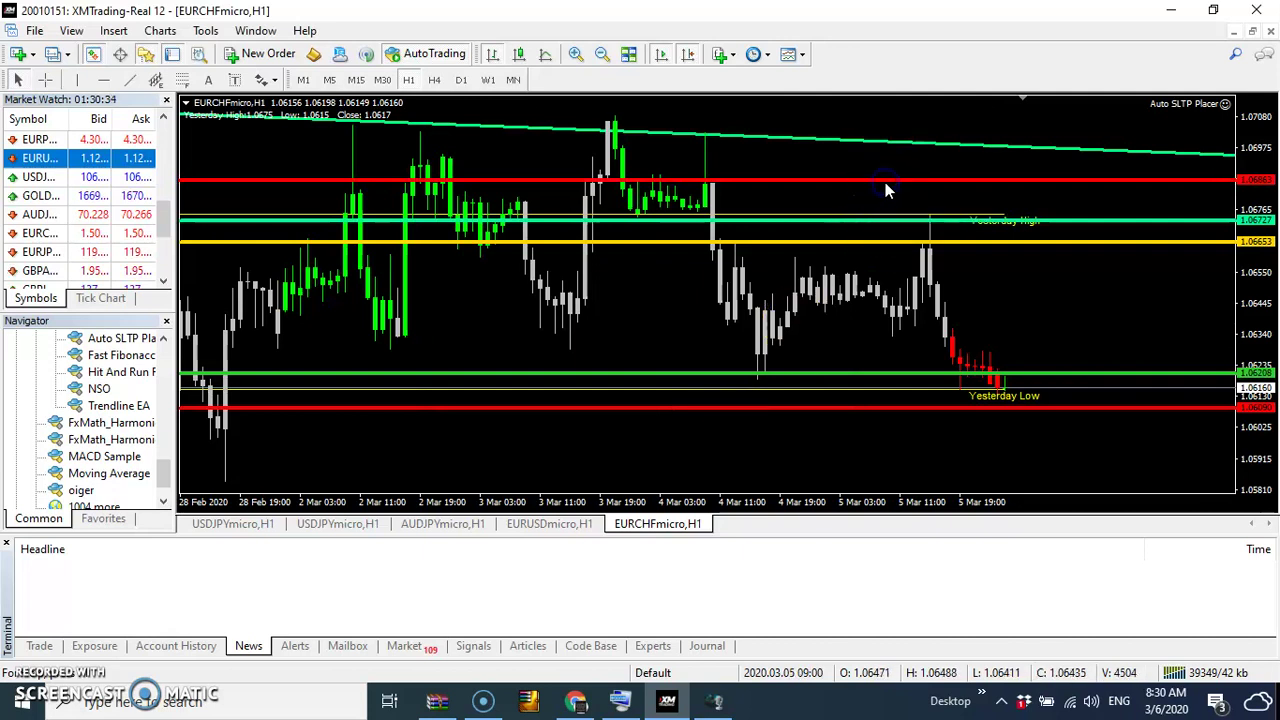
click(929, 183)
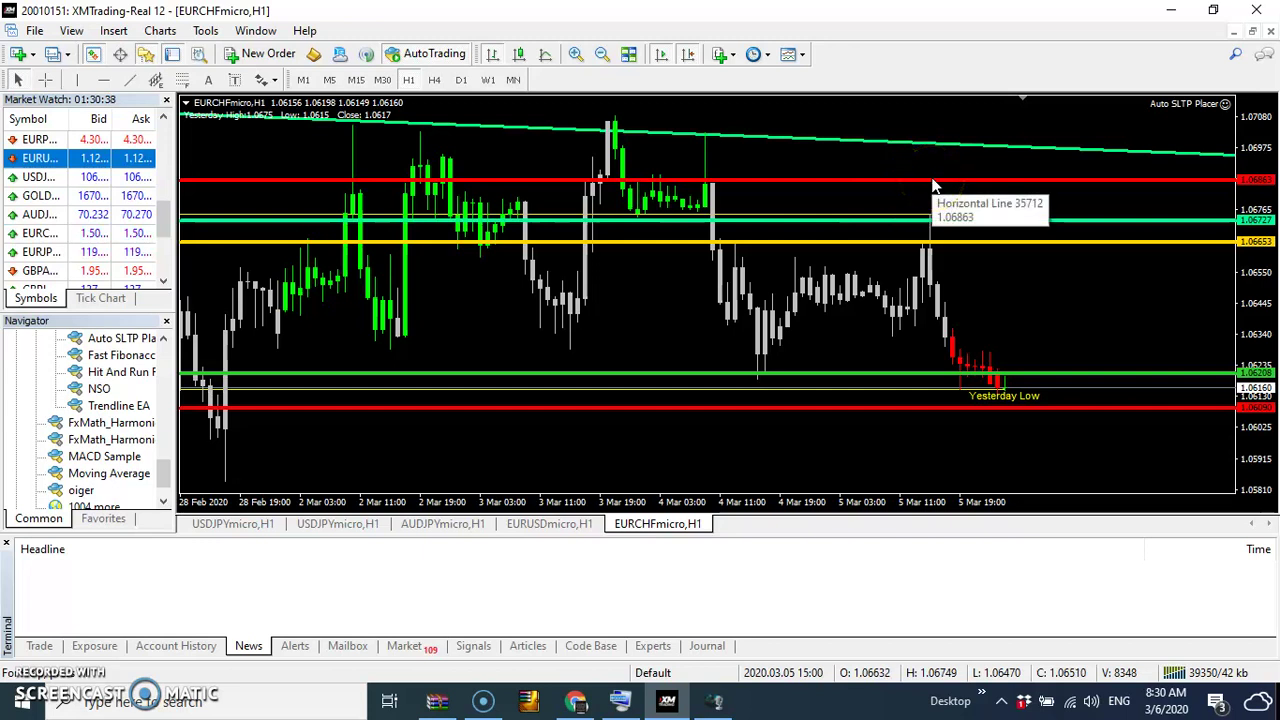
click(972, 206)
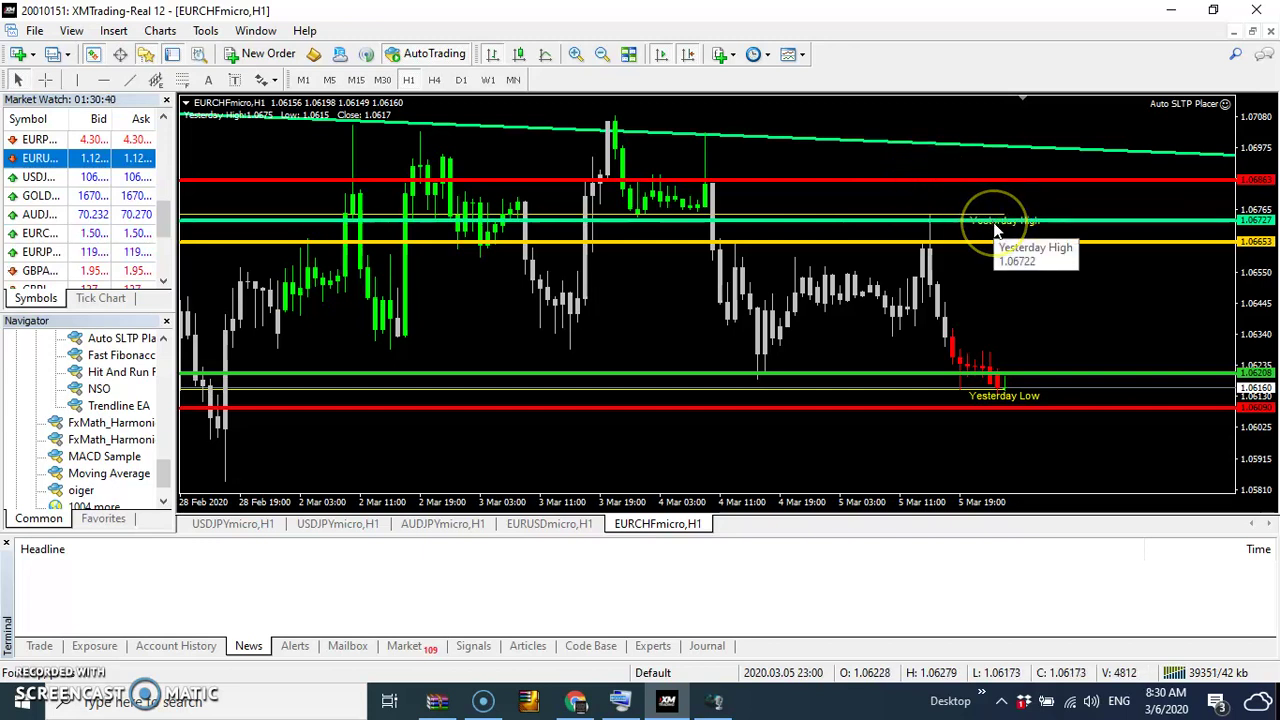
click(990, 215)
click(988, 186)
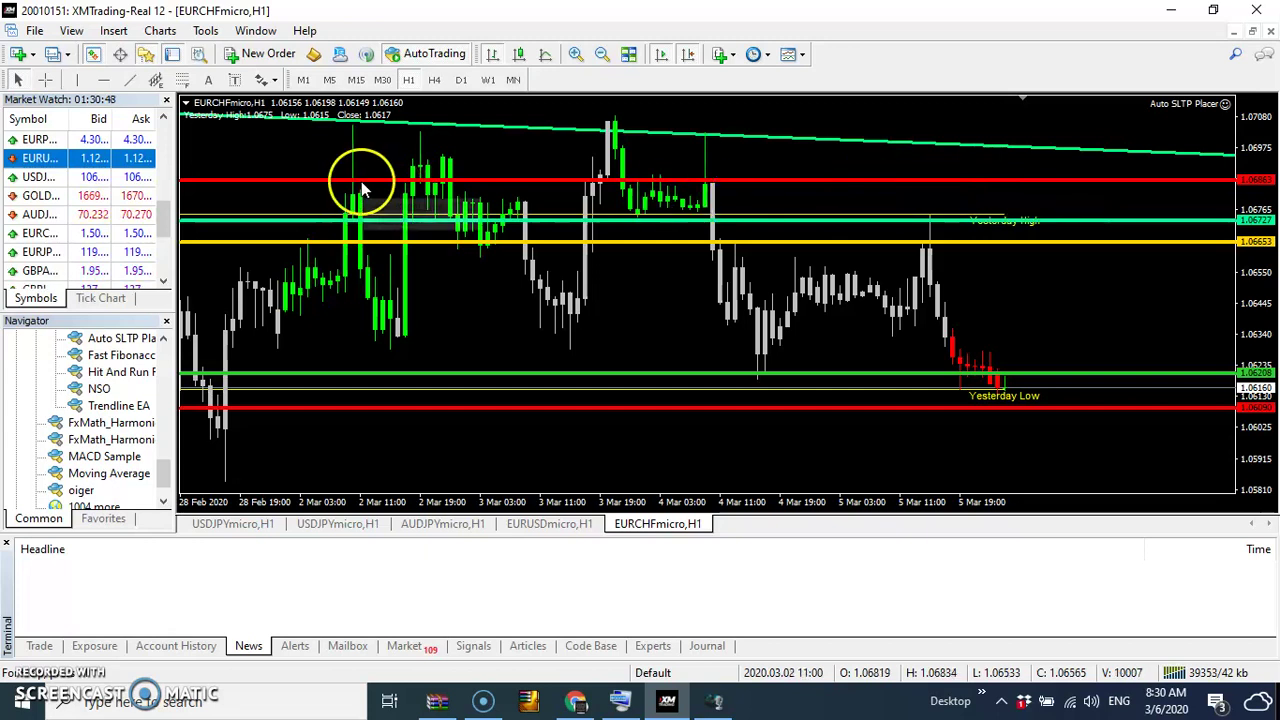
Step: Add a horizontal line at 1.06281, just above the green line near Yesterday Low
click(104, 81)
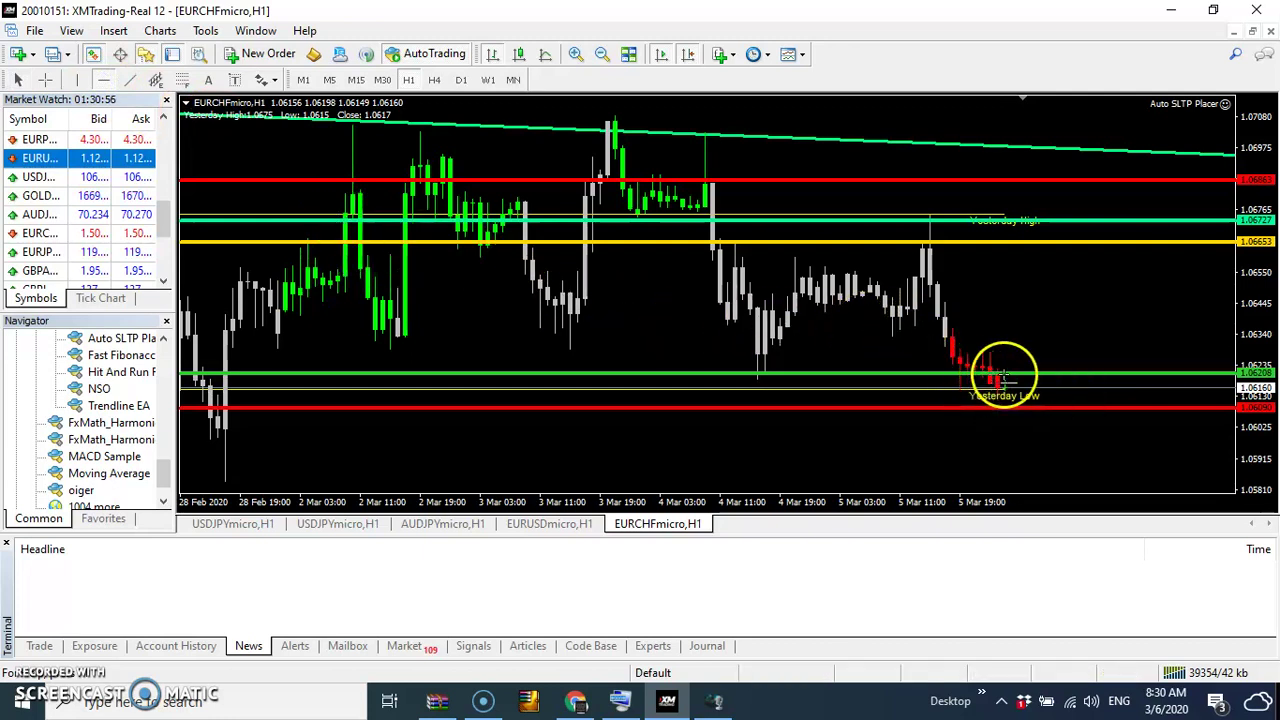
click(1100, 366)
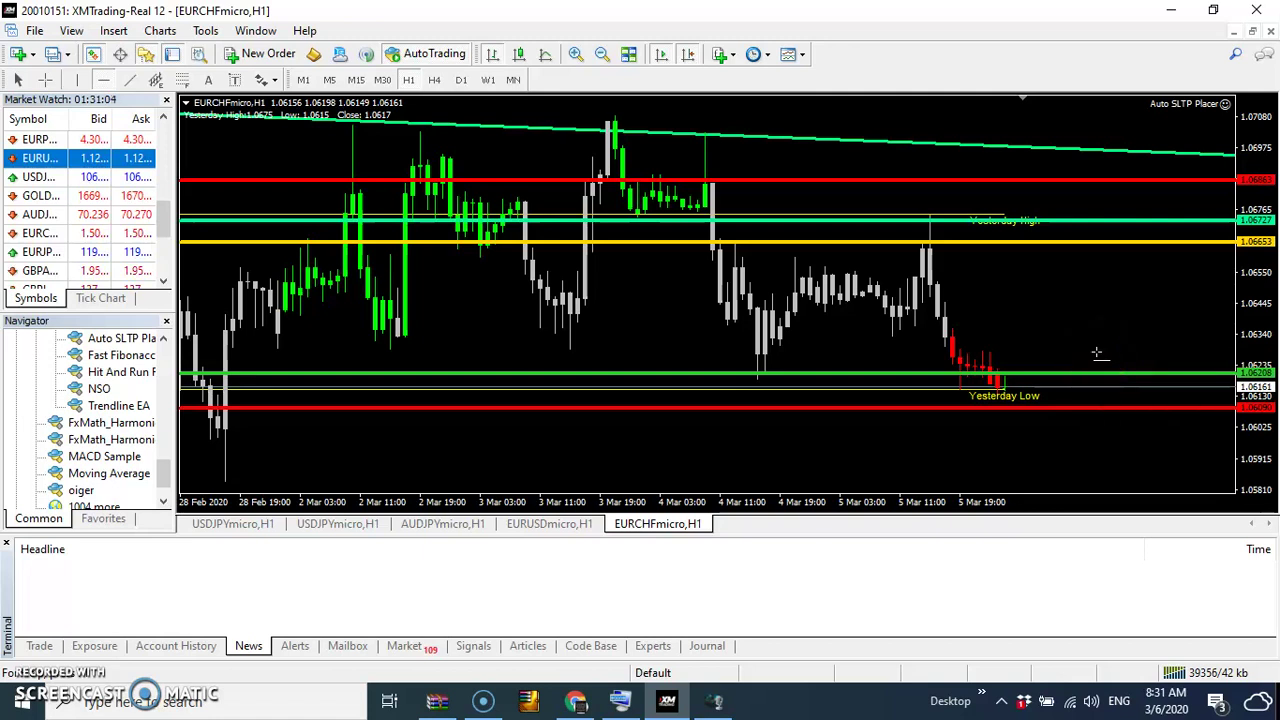
click(1097, 353)
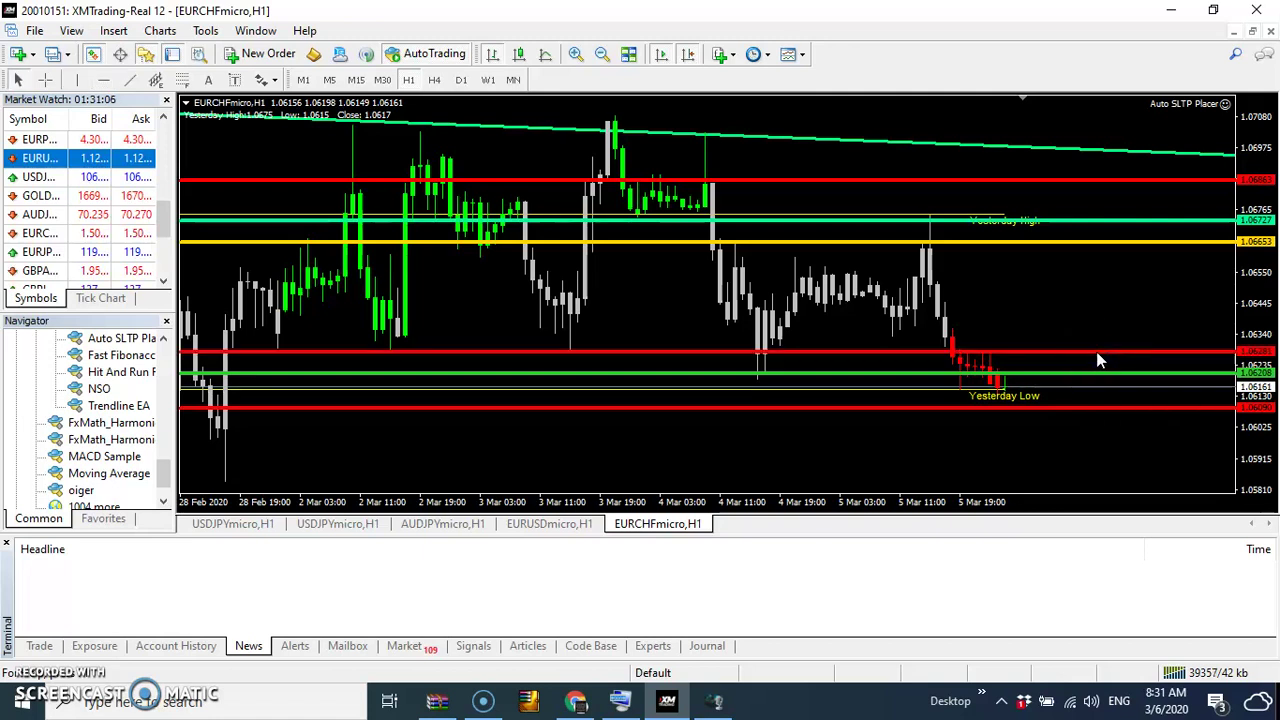
Step: Recolour the new horizontal line above the green level to gold and deselect it
right_click(1097, 353)
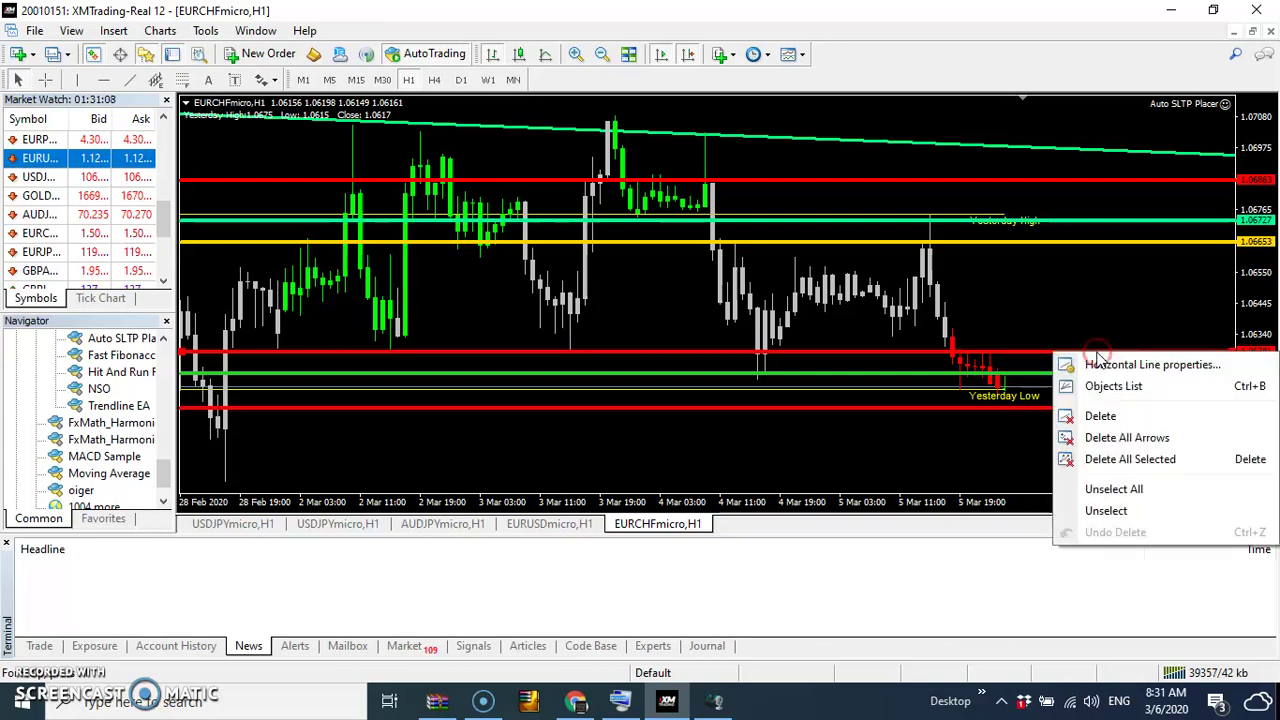
click(1112, 368)
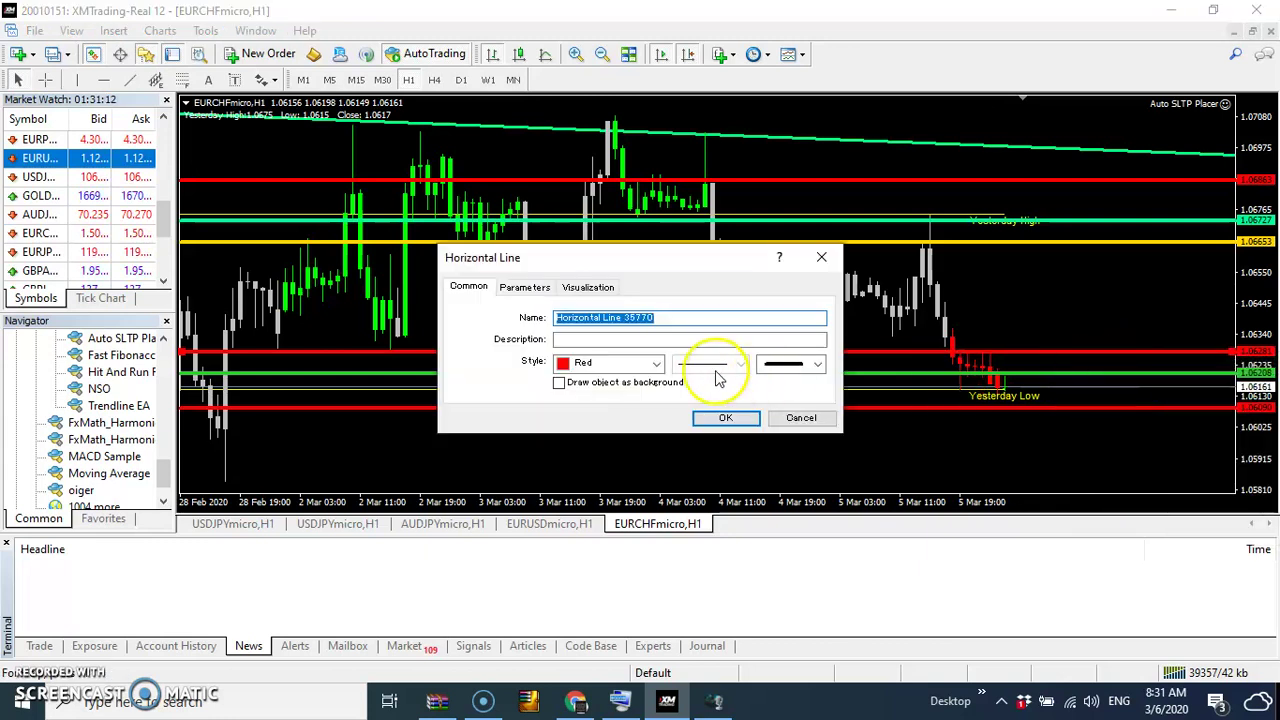
click(658, 364)
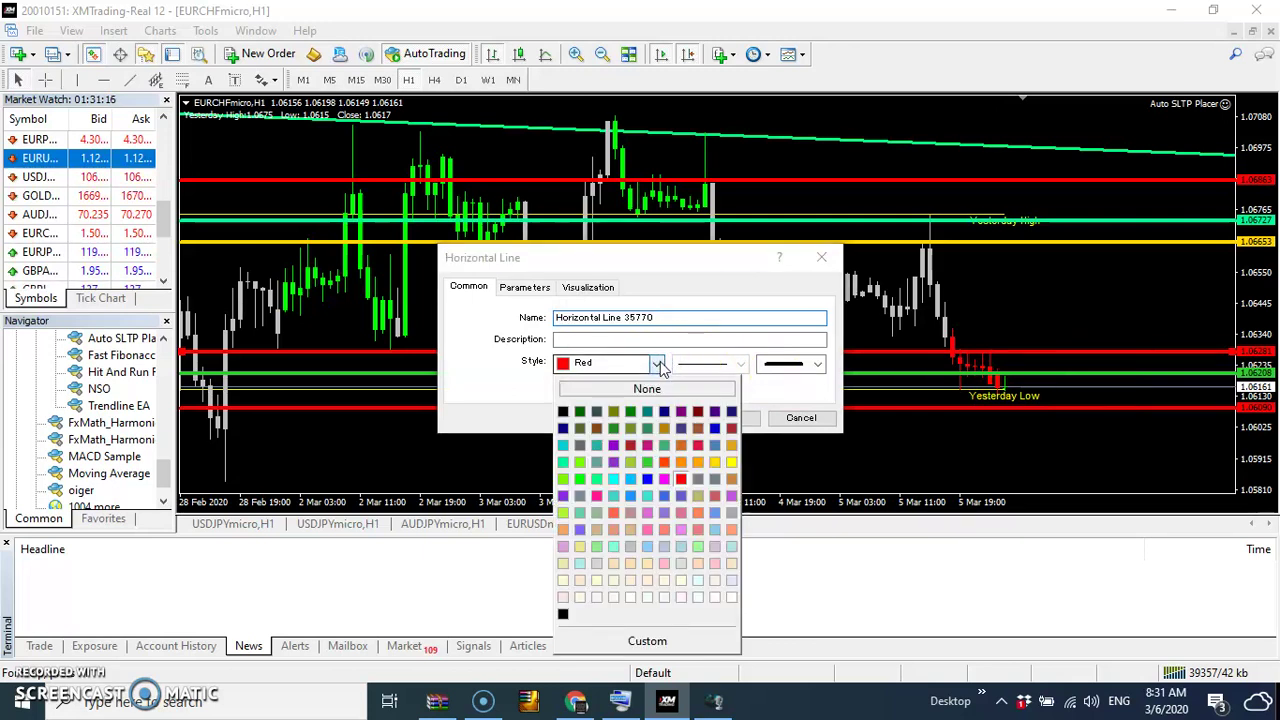
click(714, 465)
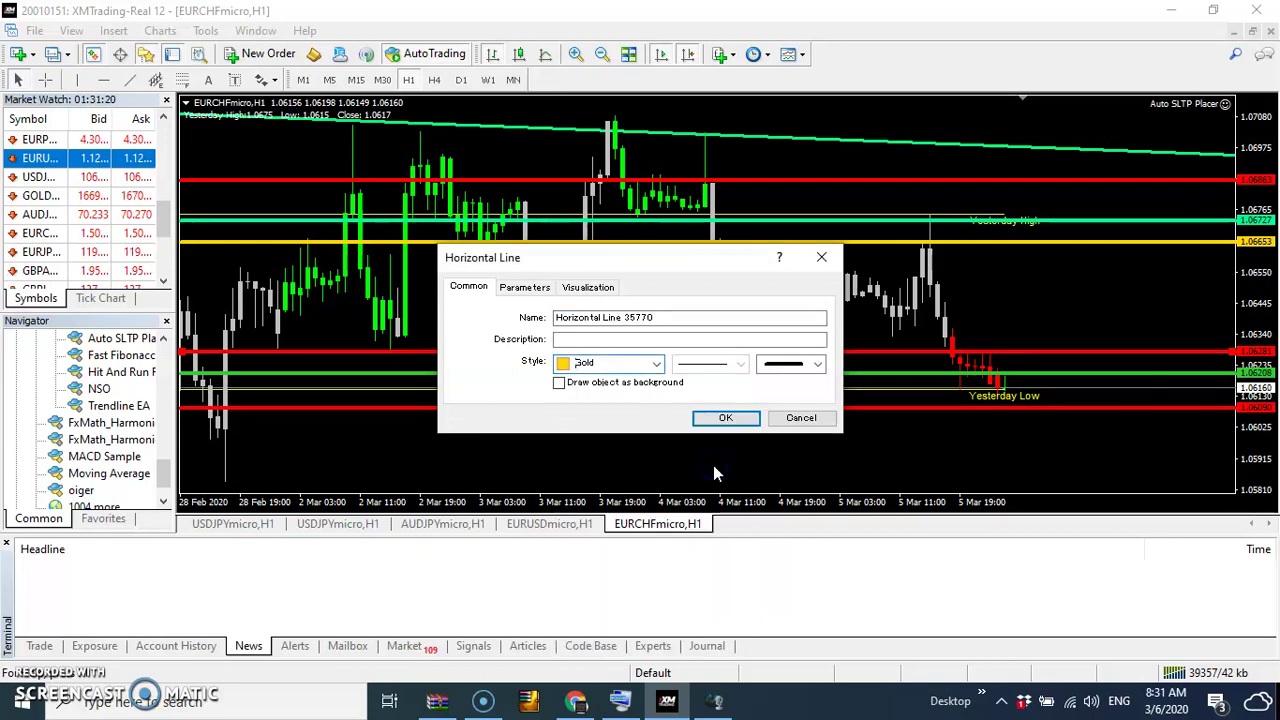
click(726, 418)
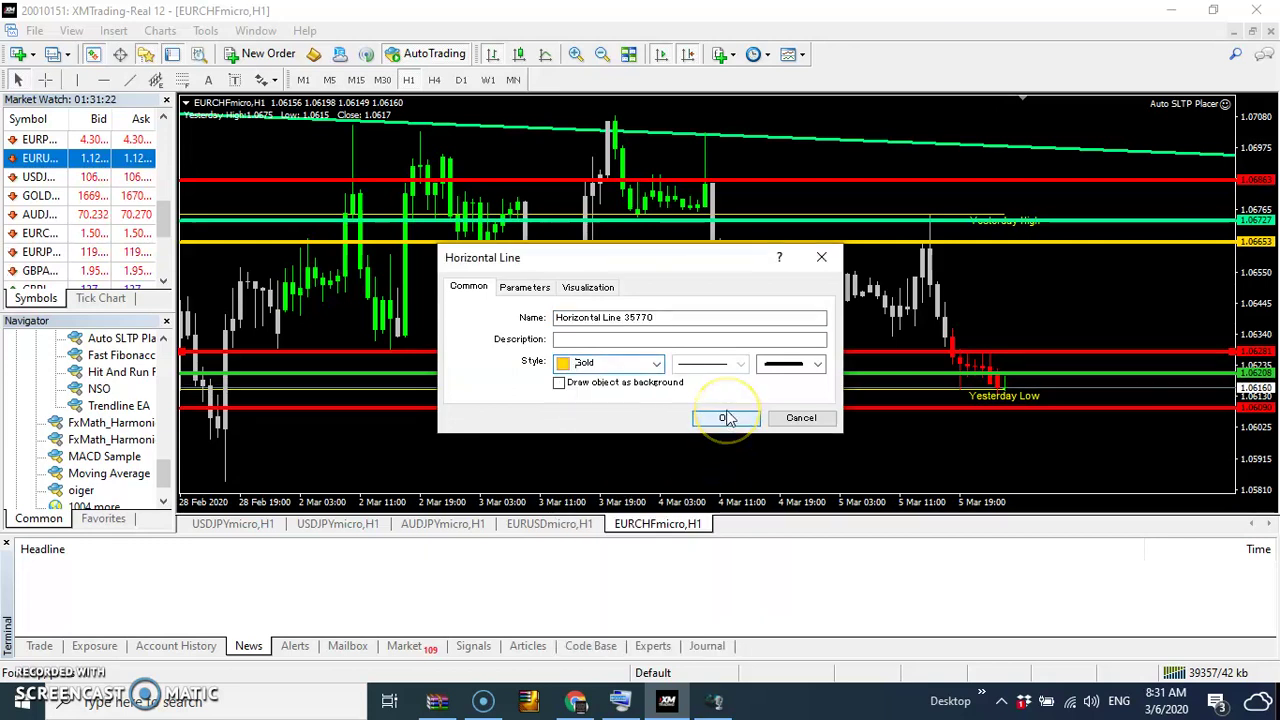
drag(886, 358, 1078, 358)
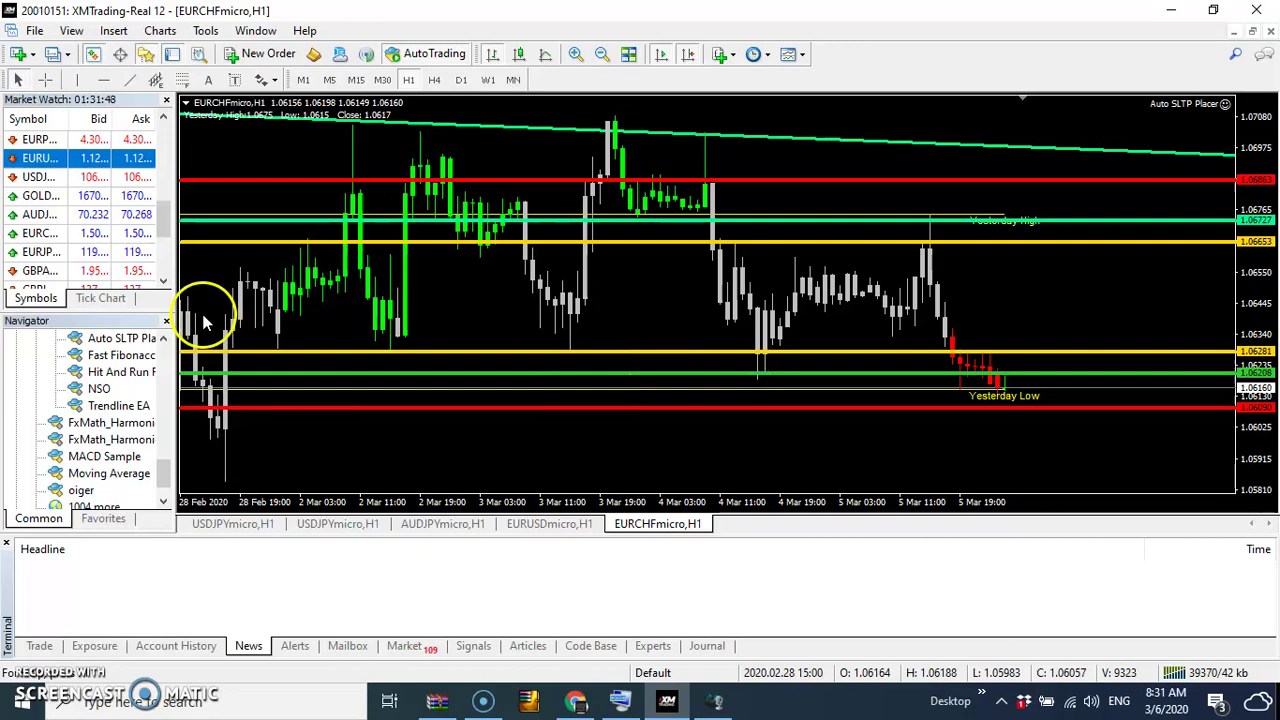
Step: Add a horizontal line below the lower red level, move it to the 28 February low at 1.05845, and deselect it
click(103, 80)
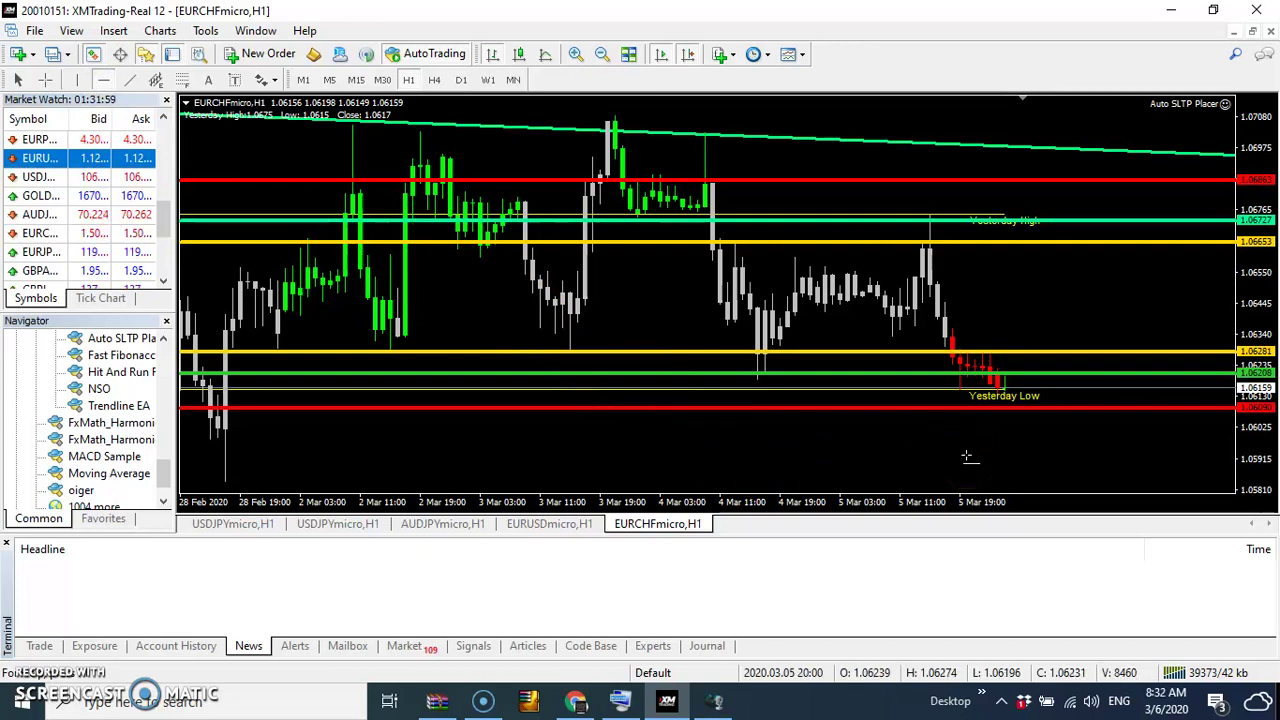
drag(995, 455, 1025, 467)
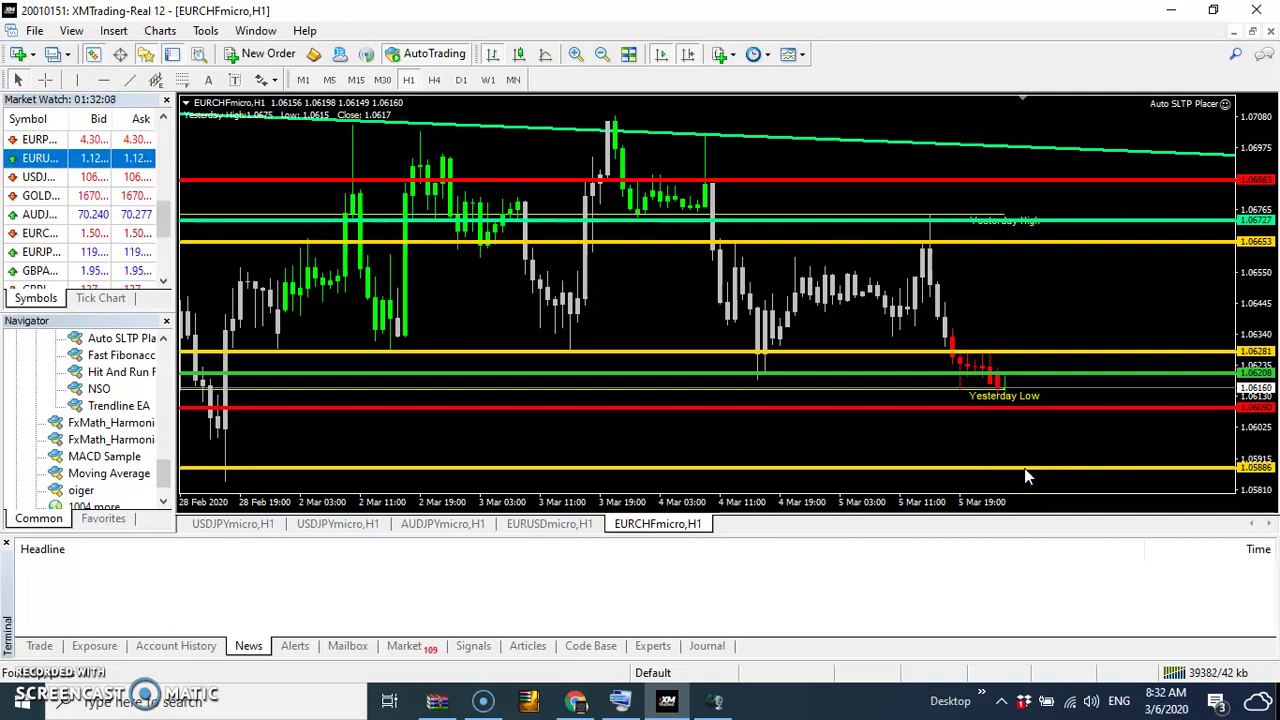
click(1024, 468)
drag(1024, 468, 1026, 483)
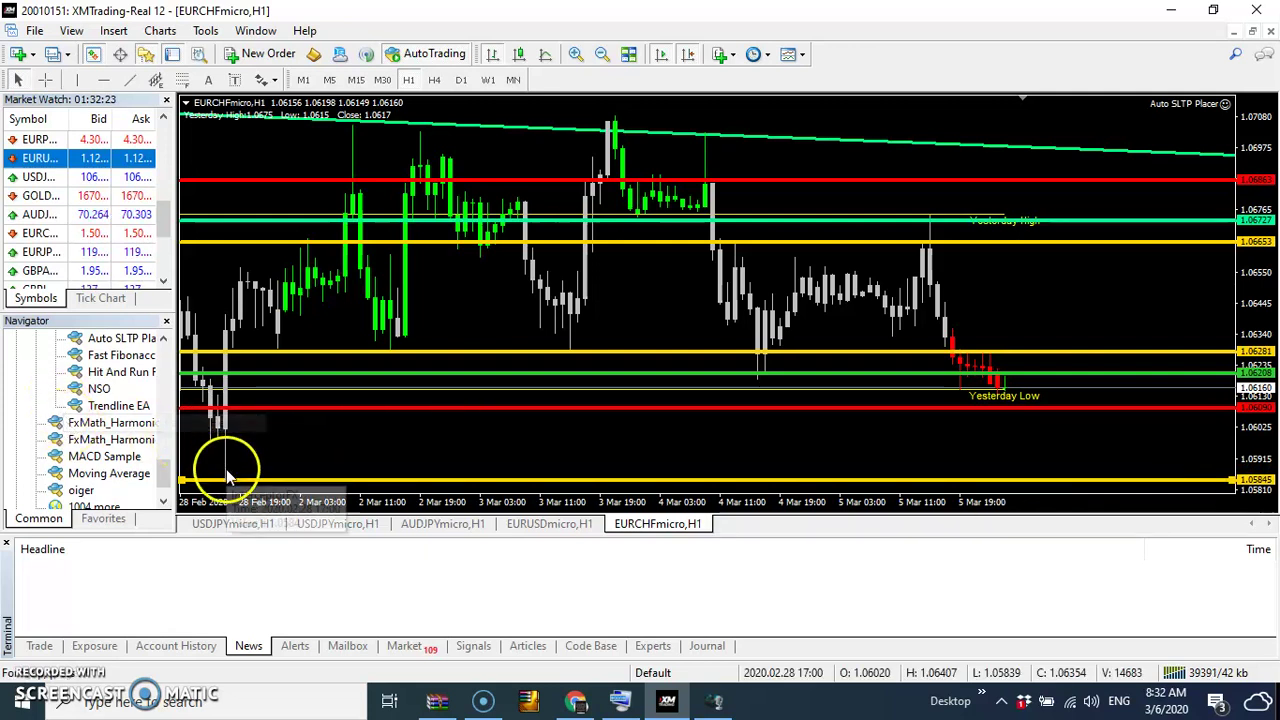
double_click(817, 487)
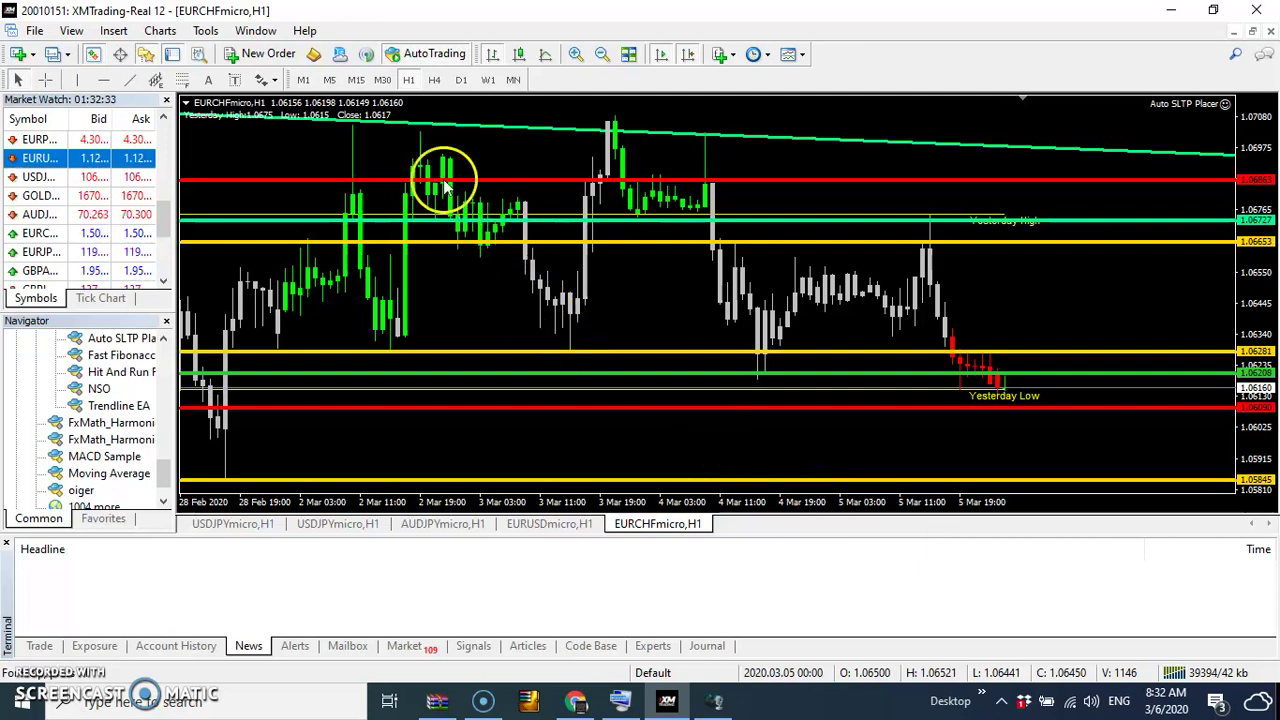
Step: Switch the chart to the H4 timeframe and zoom out to examine the longer-term price history around the marked levels
click(435, 84)
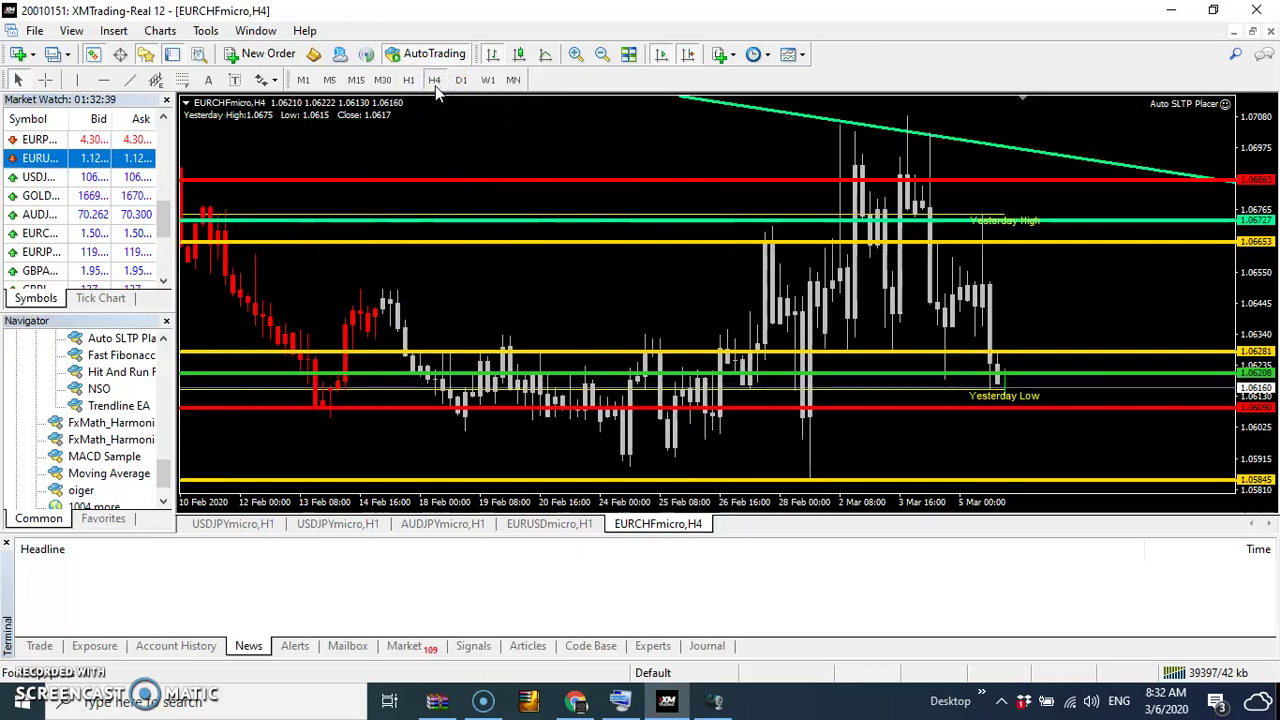
click(601, 56)
click(601, 56)
click(601, 56)
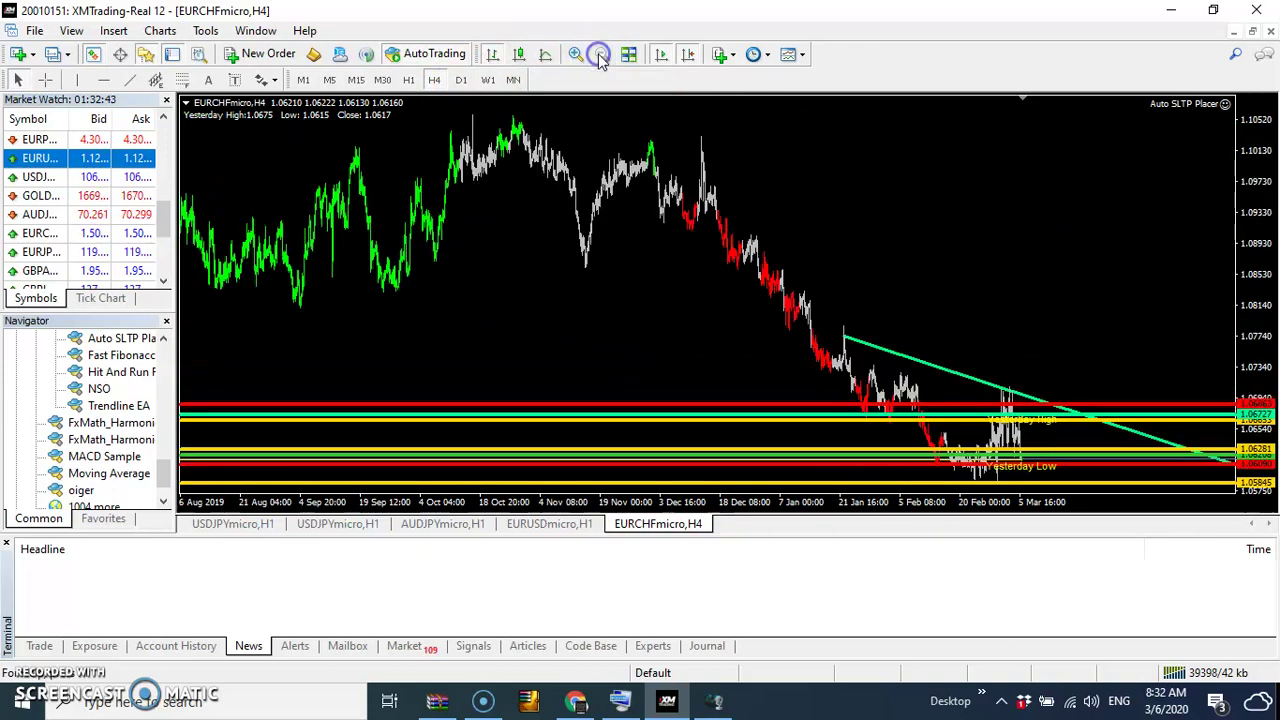
Step: Bring the H4 view back to the recent candles and examine price around the marked levels
click(601, 56)
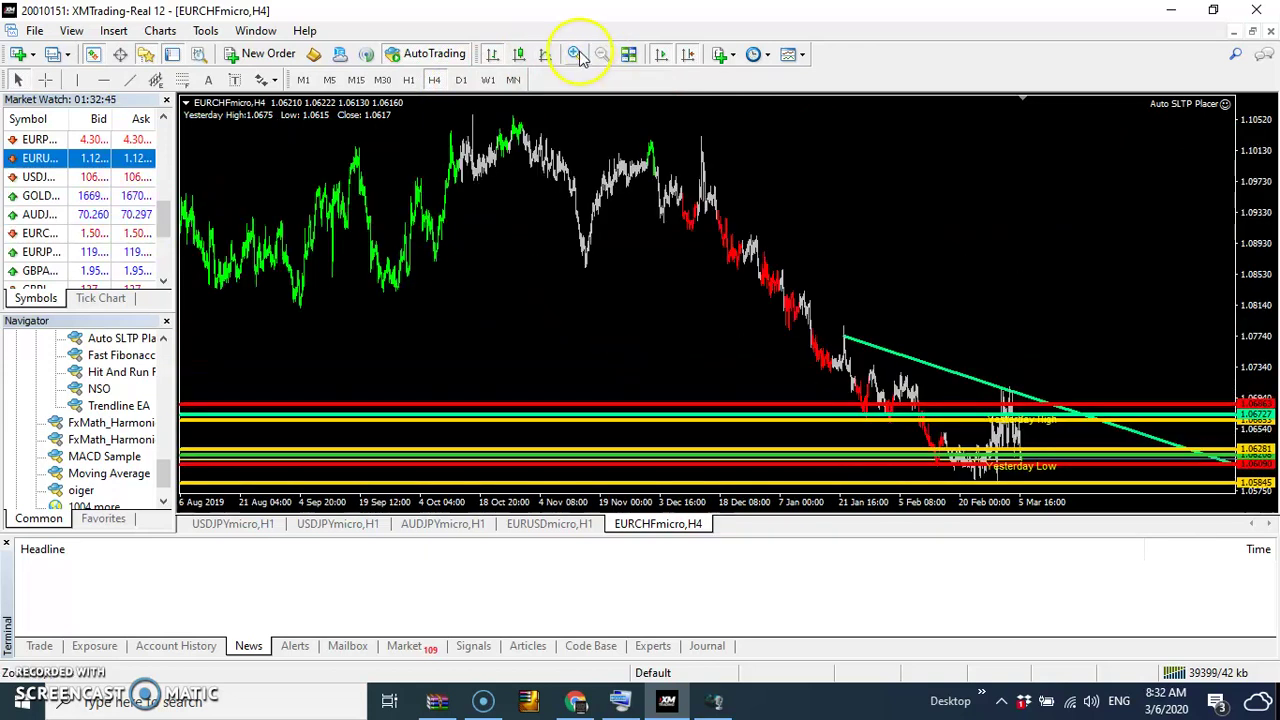
click(577, 55)
click(577, 55)
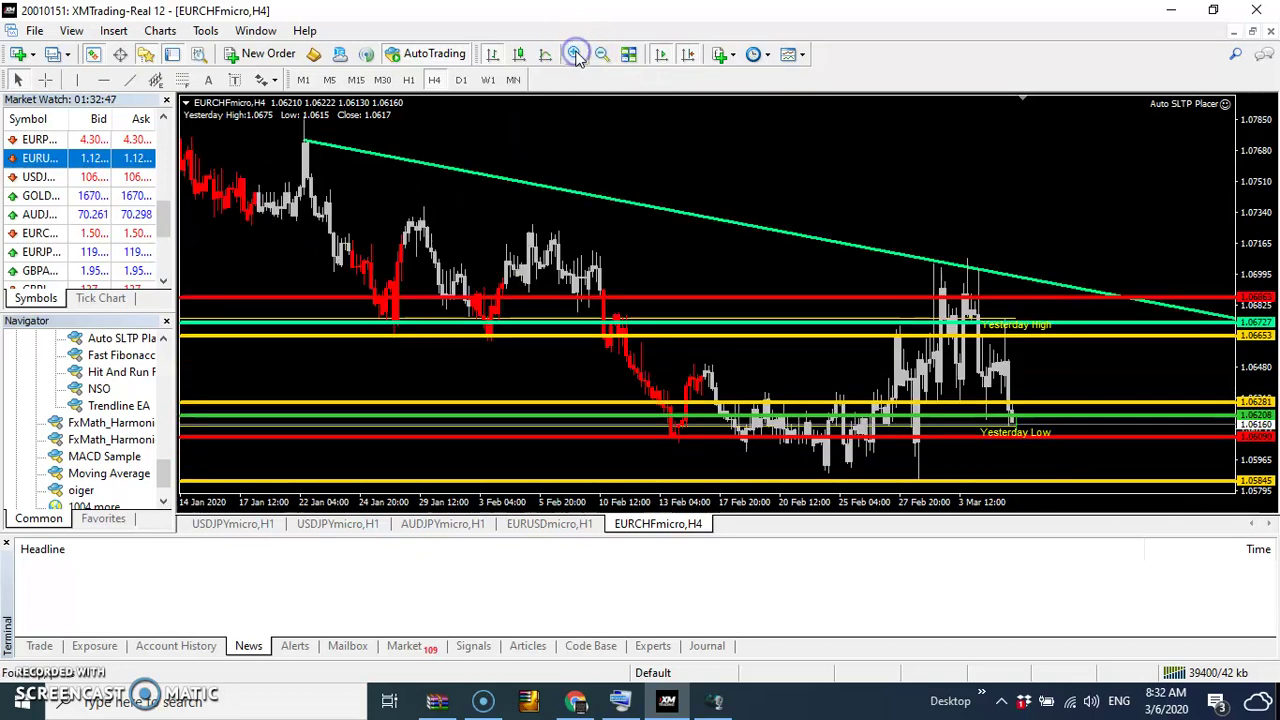
click(577, 55)
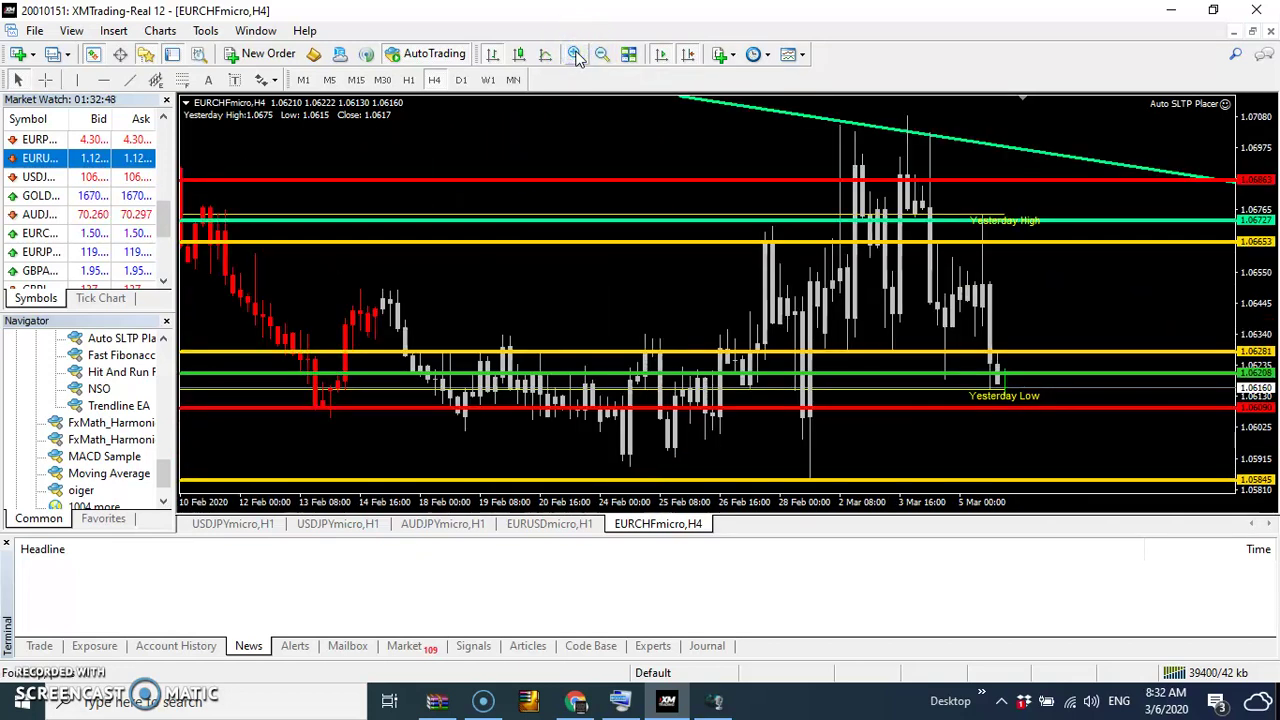
Step: Switch the chart to the Daily timeframe and examine the multi-year history and the recent bars around the marked levels
click(461, 80)
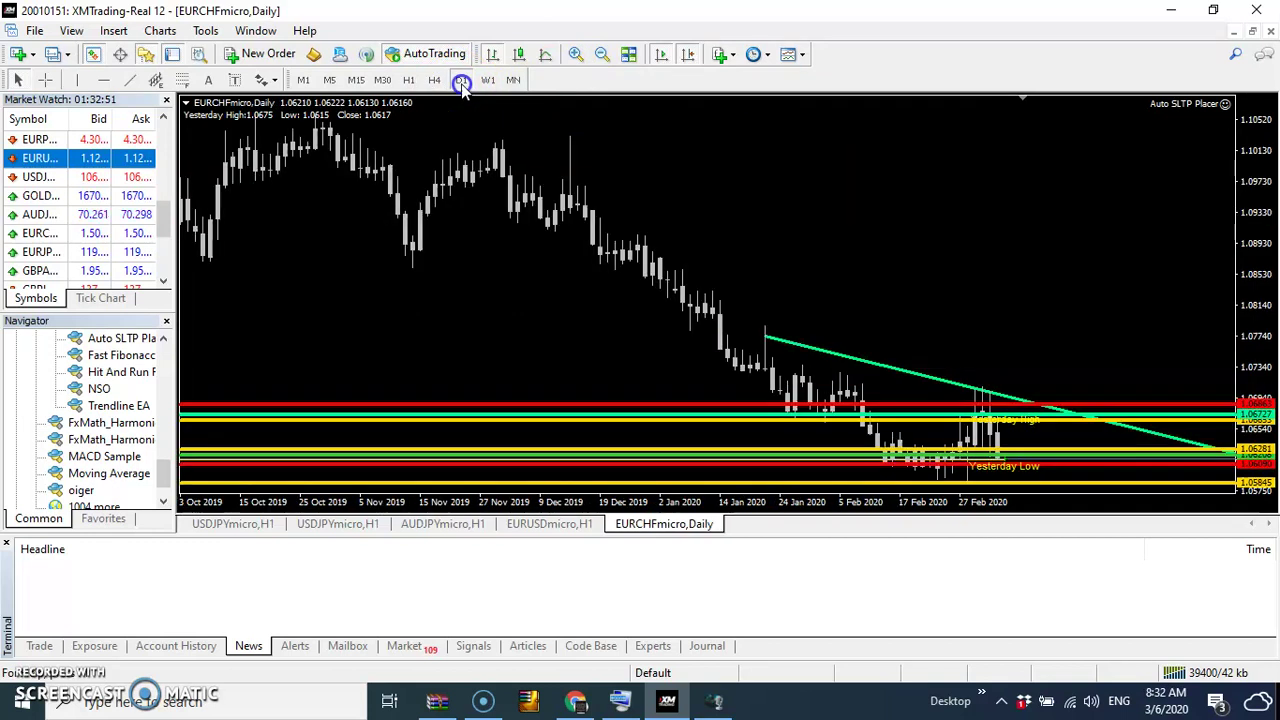
click(600, 56)
click(600, 56)
click(600, 56)
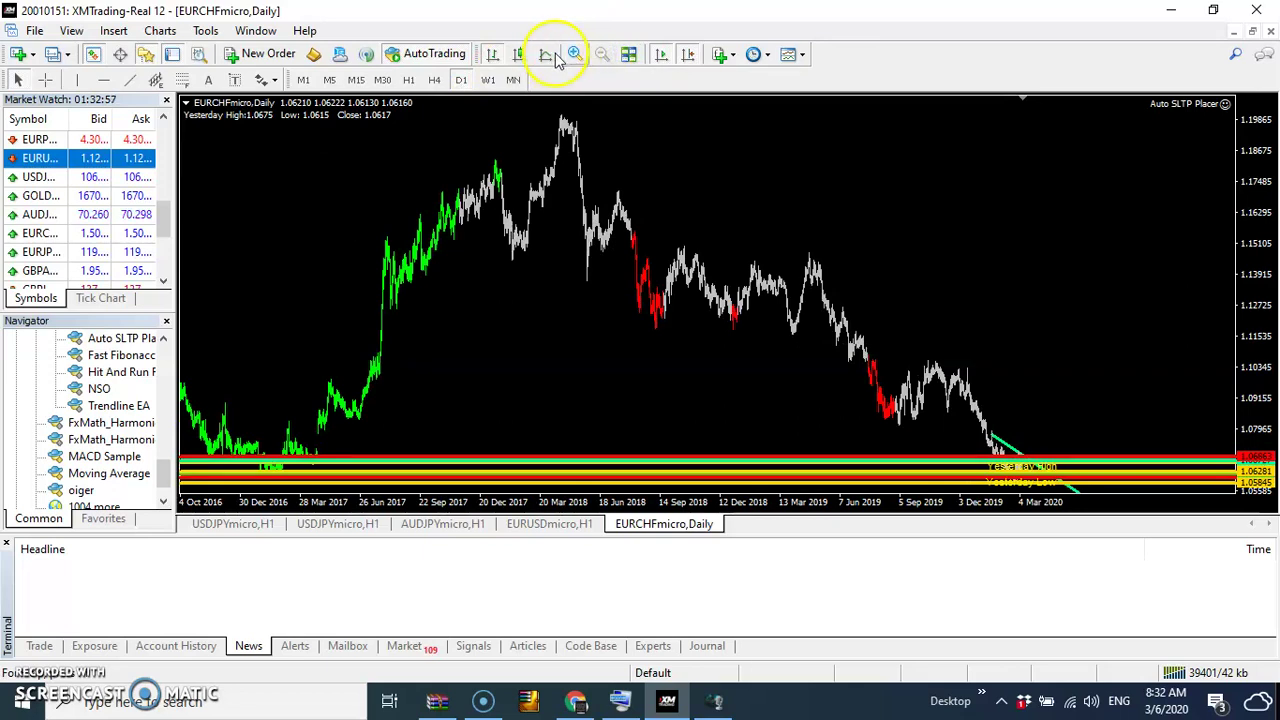
click(575, 55)
click(576, 55)
click(575, 55)
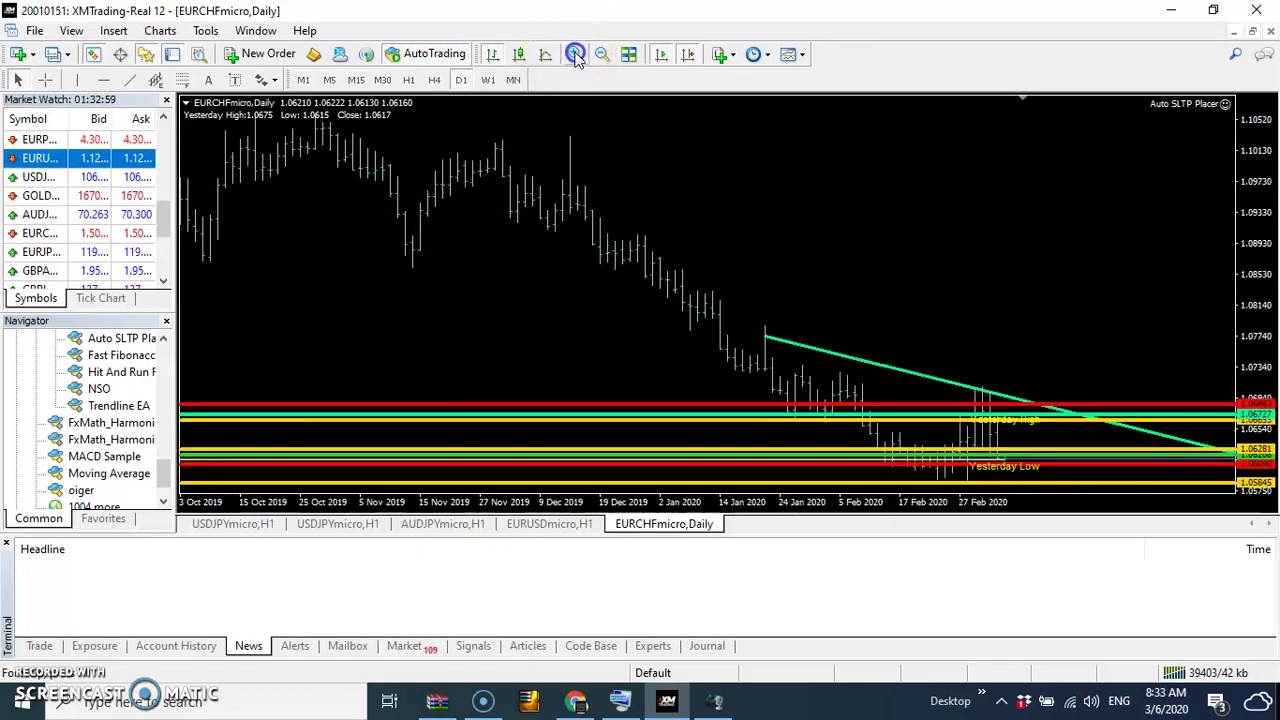
click(576, 55)
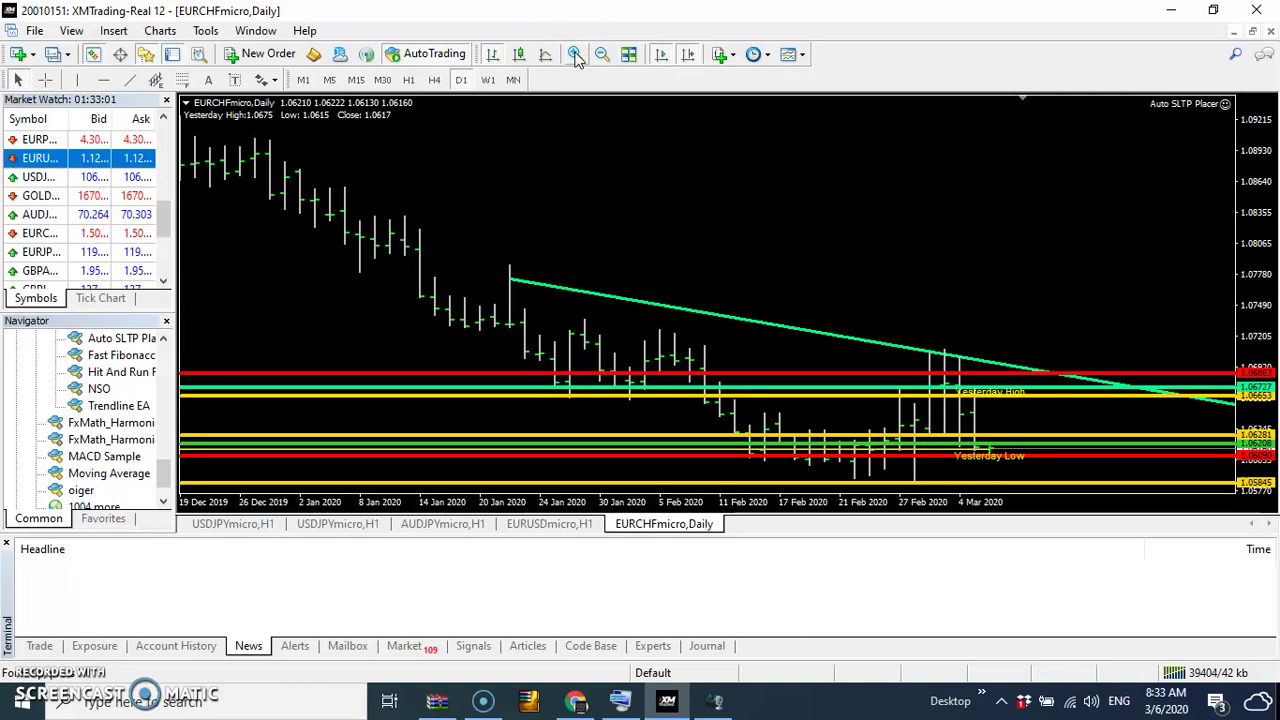
Step: Return the chart to the H1 timeframe with the candles since 28 February in view
click(408, 80)
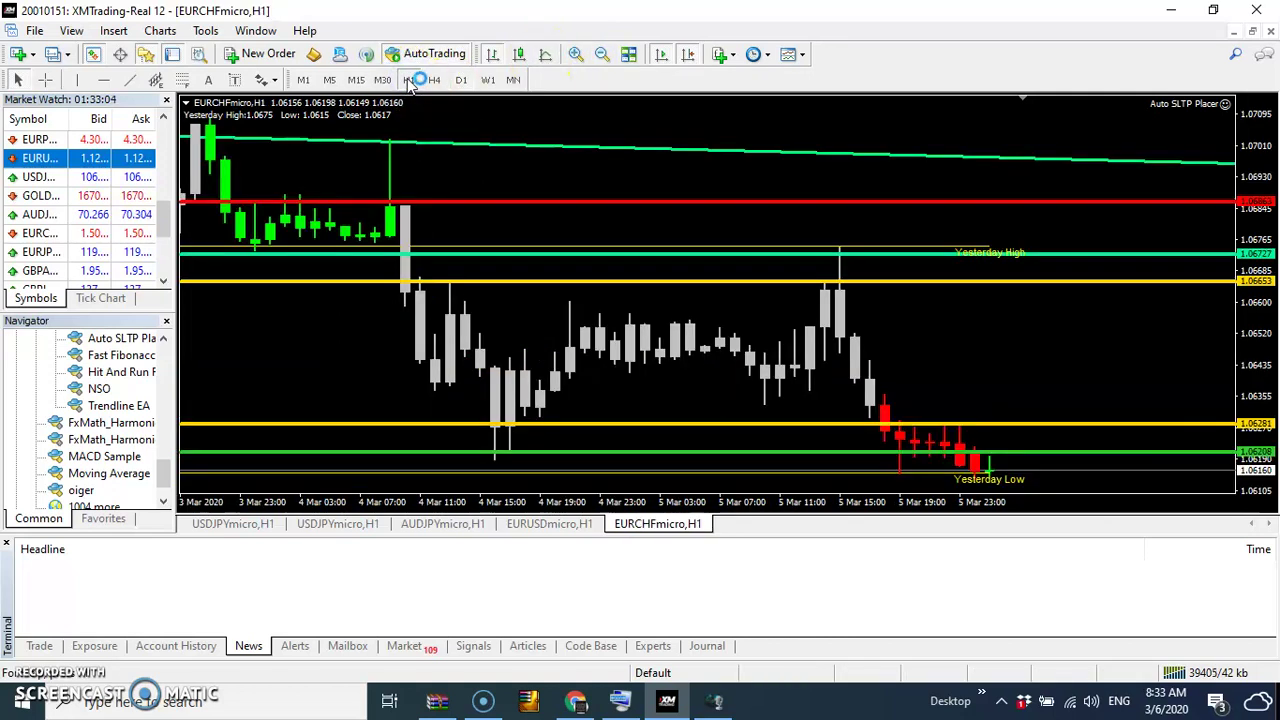
click(600, 55)
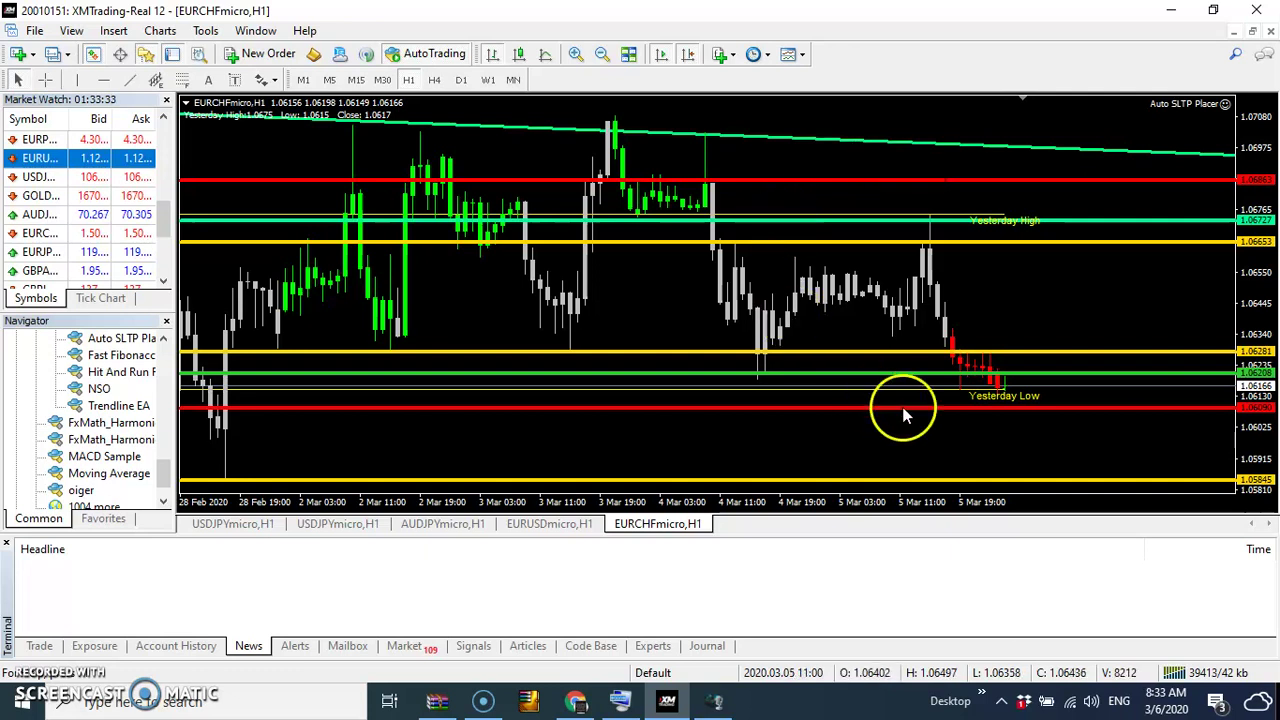
Step: Examine the H1 price action at Yesterday Low against the gold, green, turquoise and red levels up to Yesterday High
mouse_move(1003, 396)
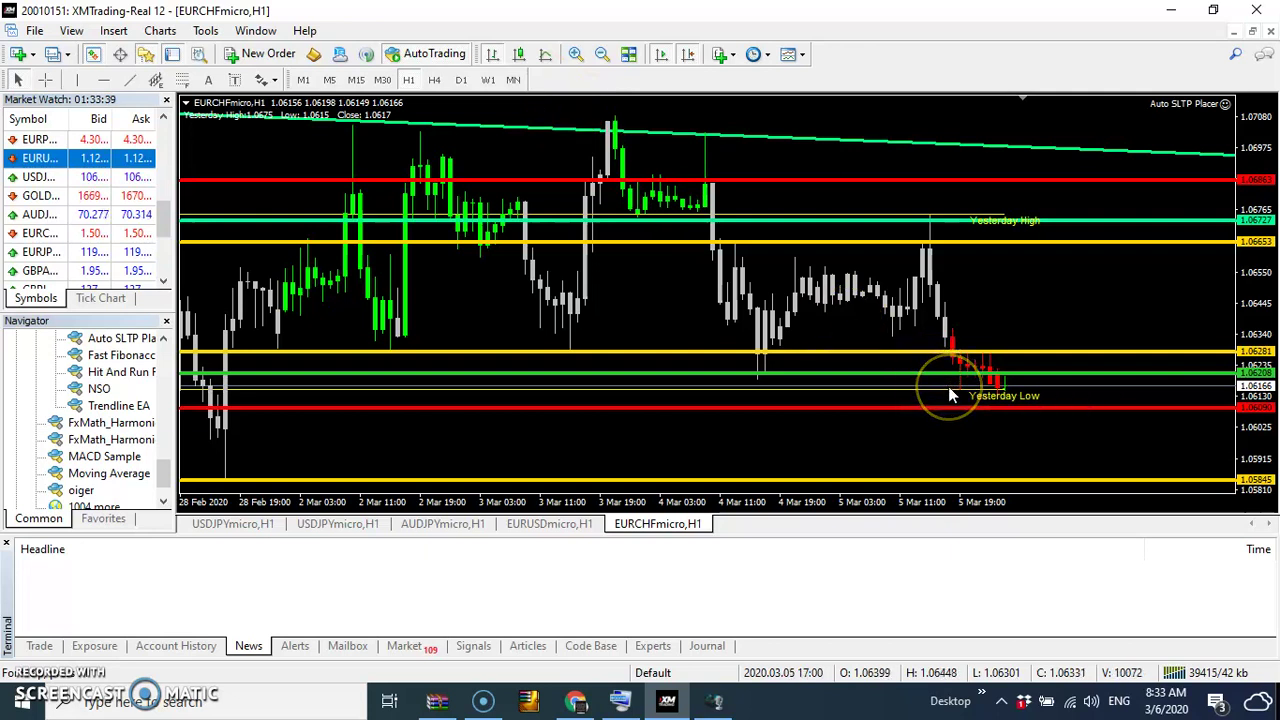
mouse_move(950, 393)
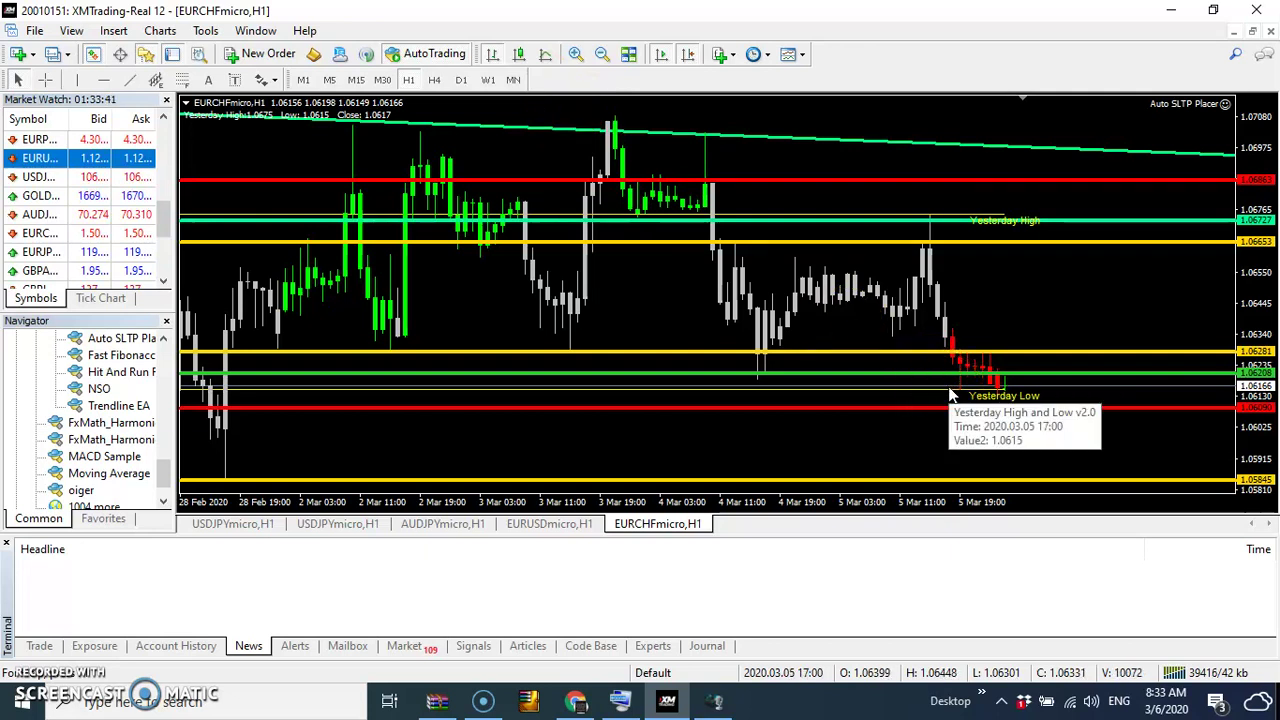
click(1001, 396)
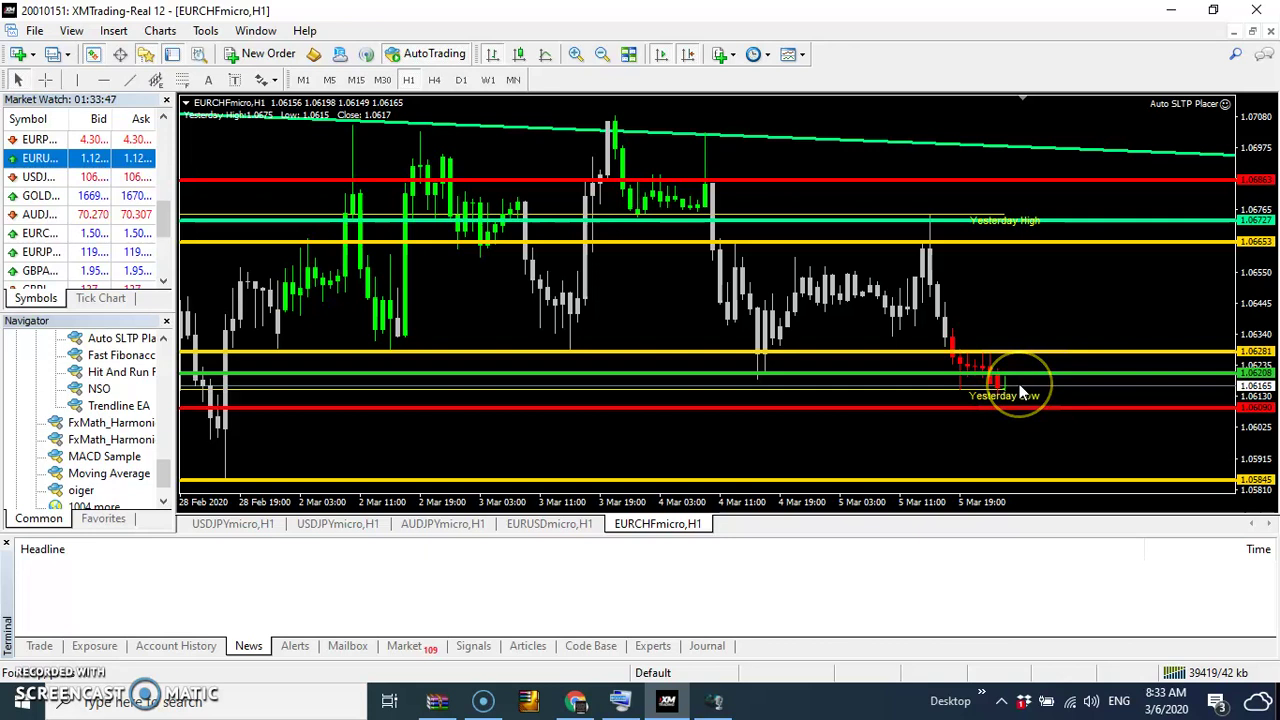
click(1022, 390)
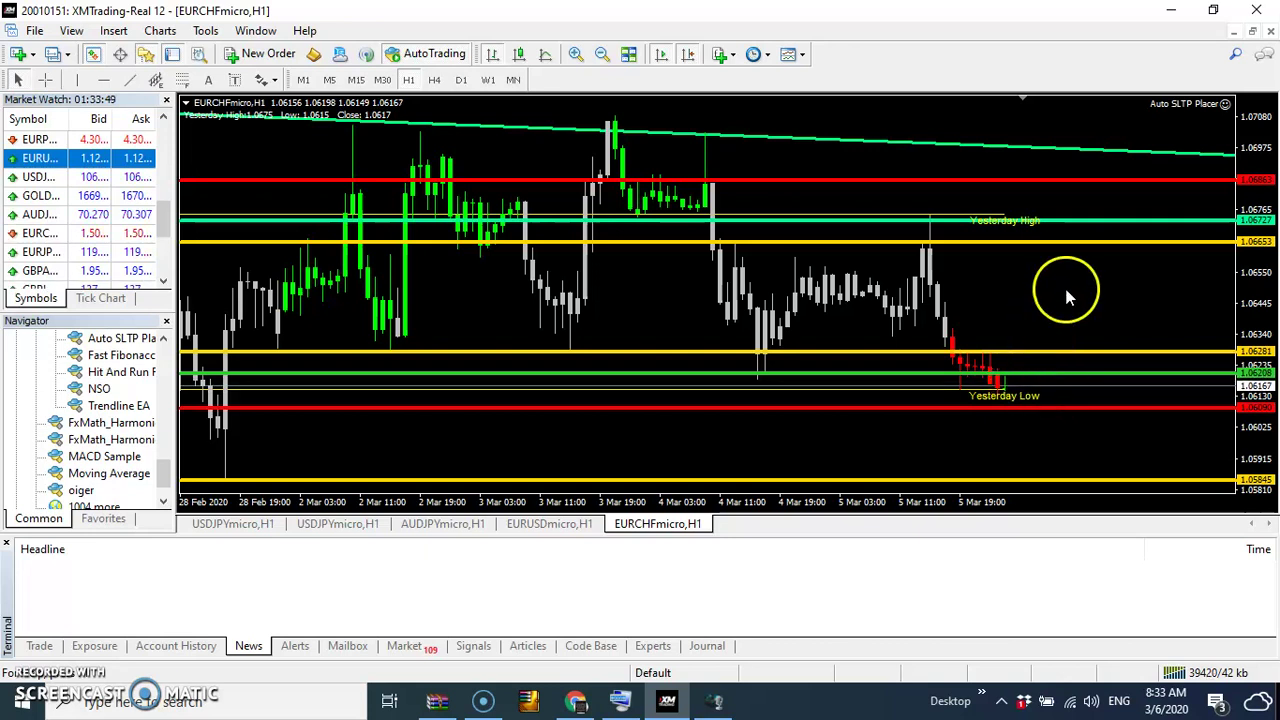
click(1005, 380)
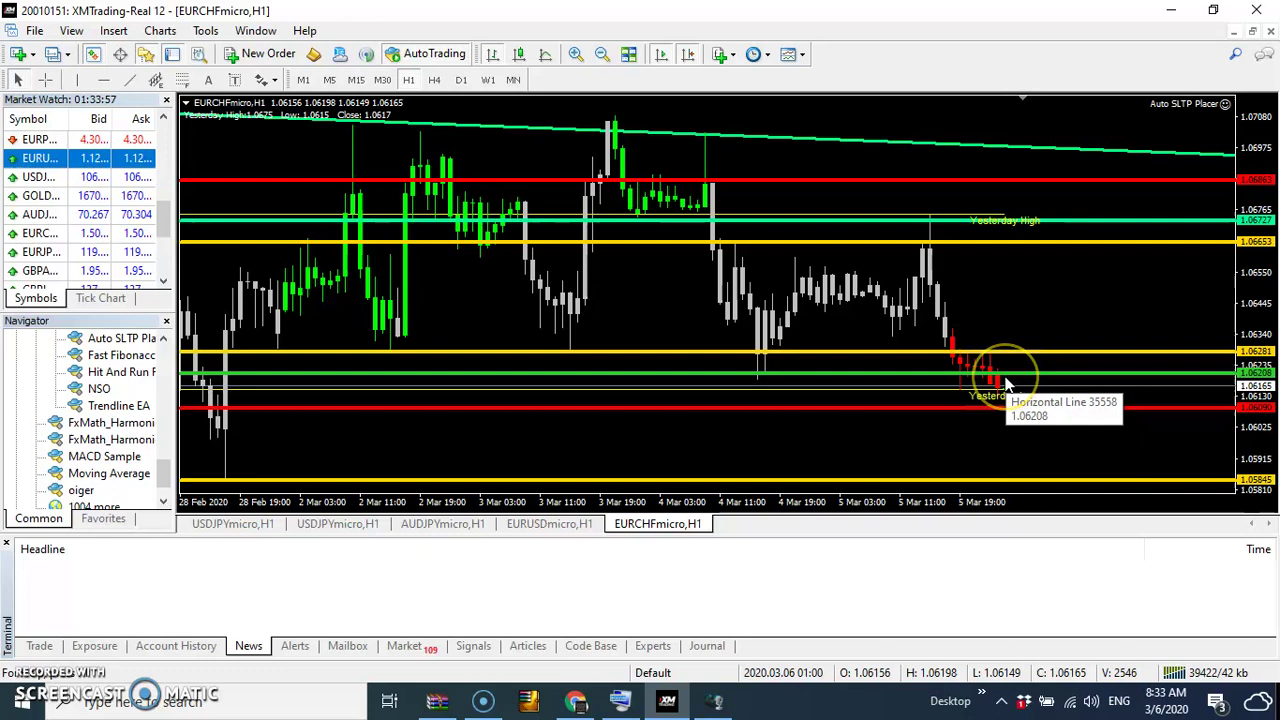
drag(1005, 380, 1026, 247)
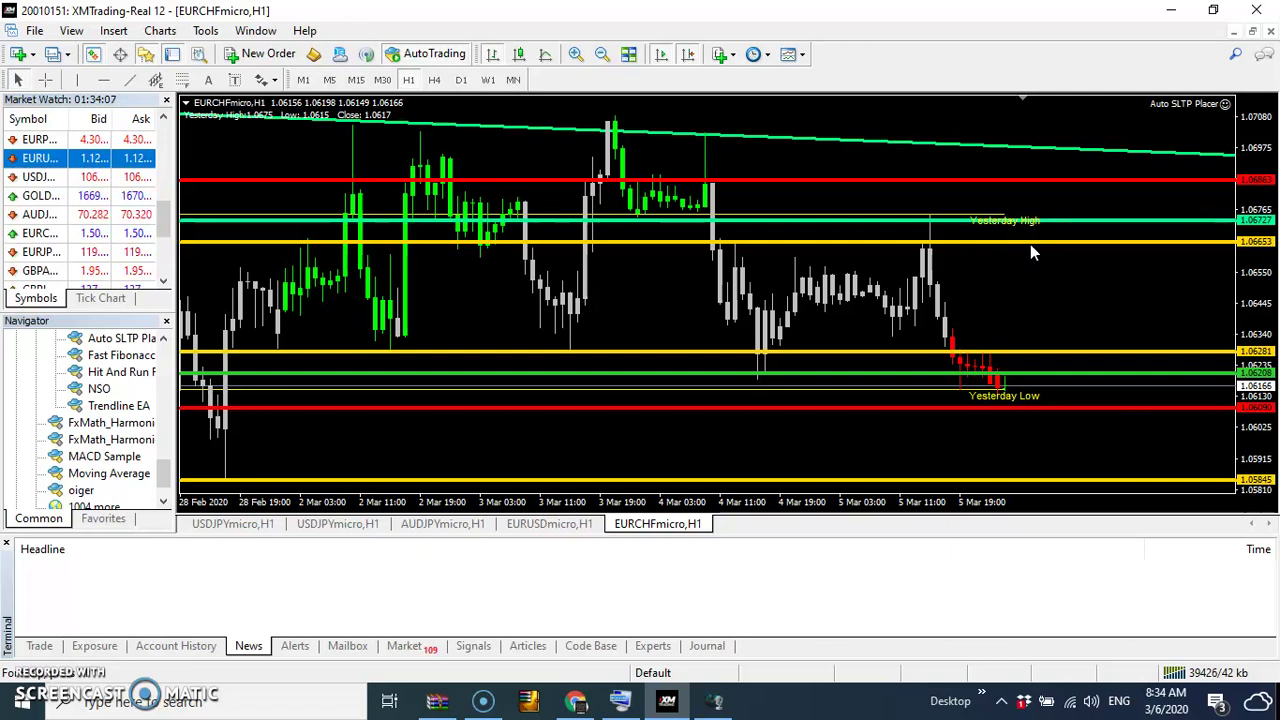
click(1066, 226)
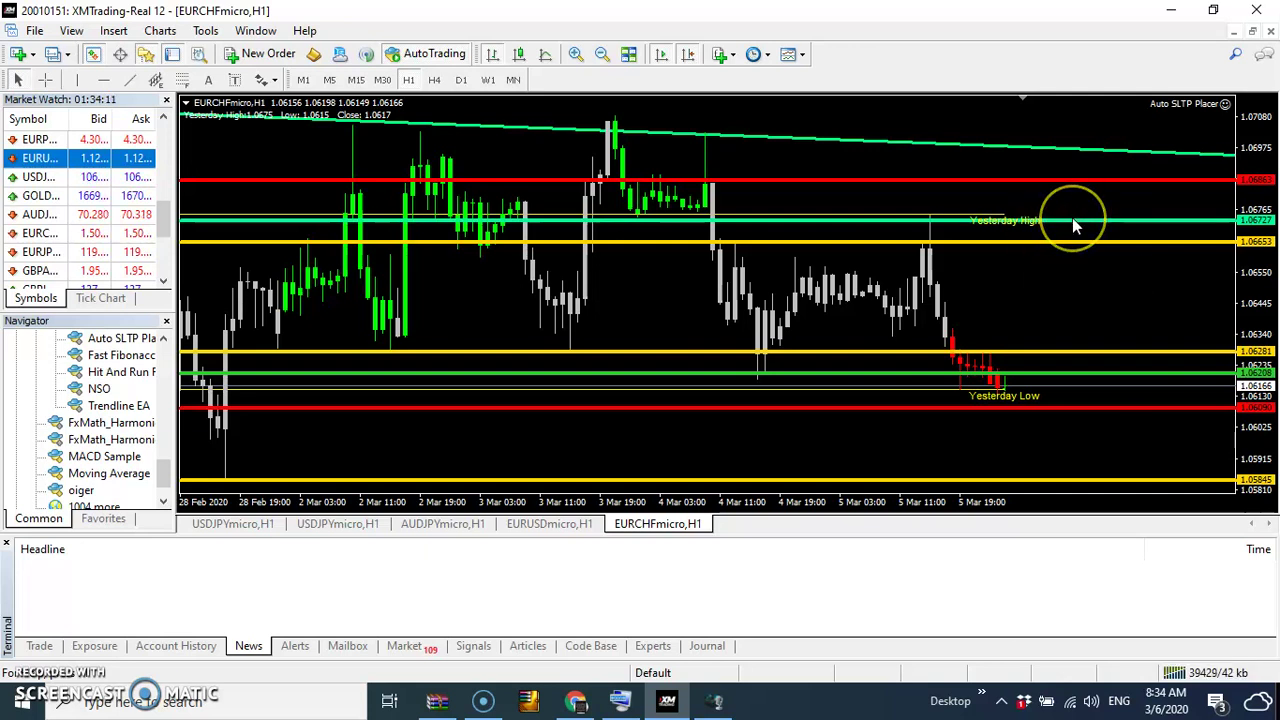
click(1080, 180)
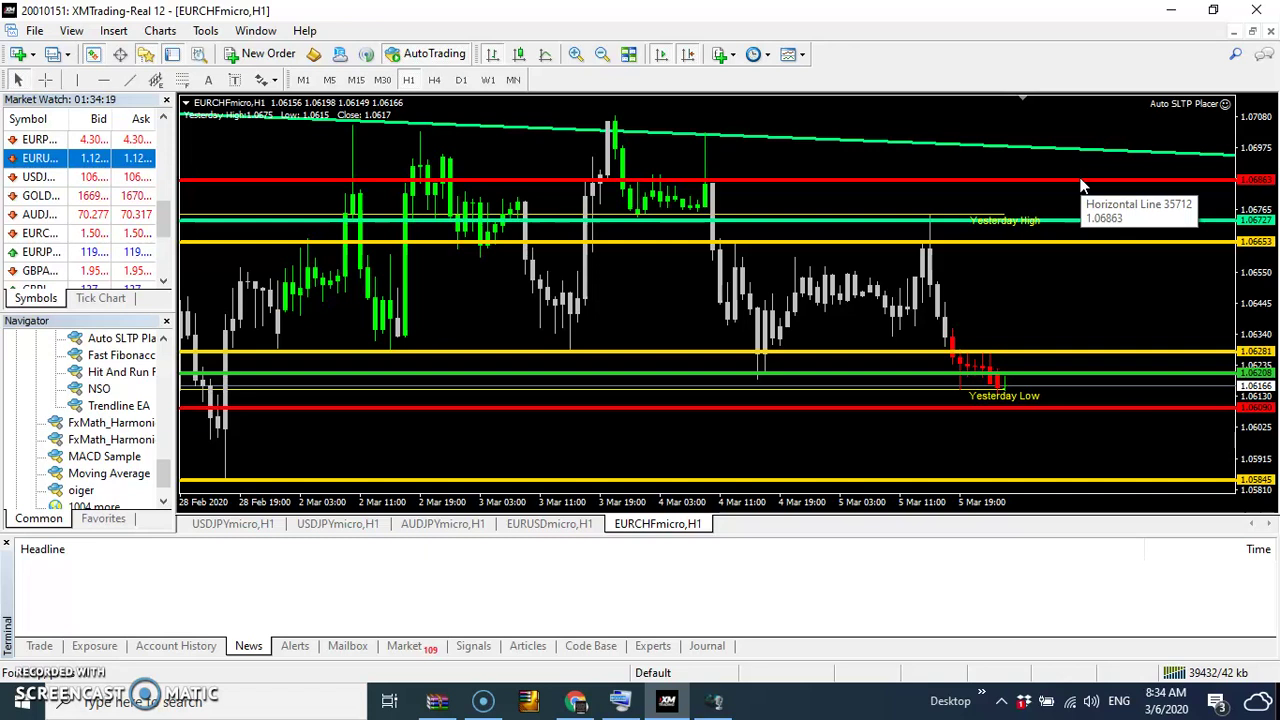
click(1080, 272)
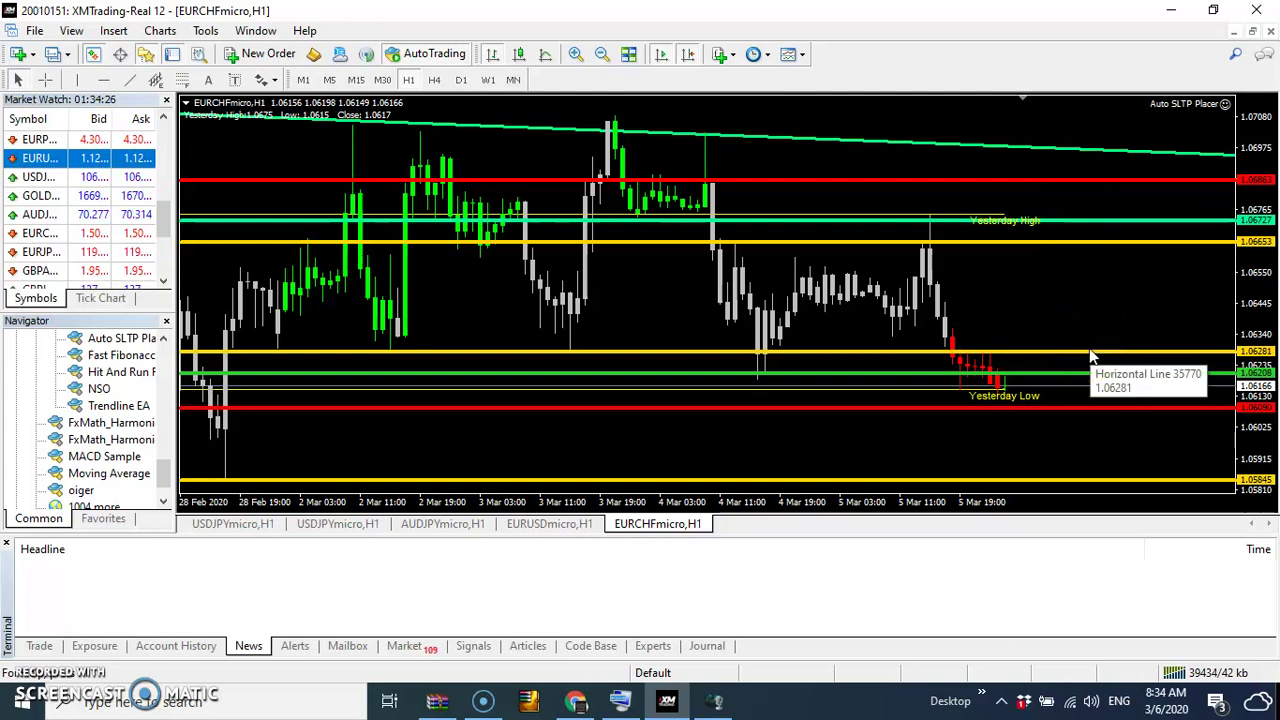
click(1088, 432)
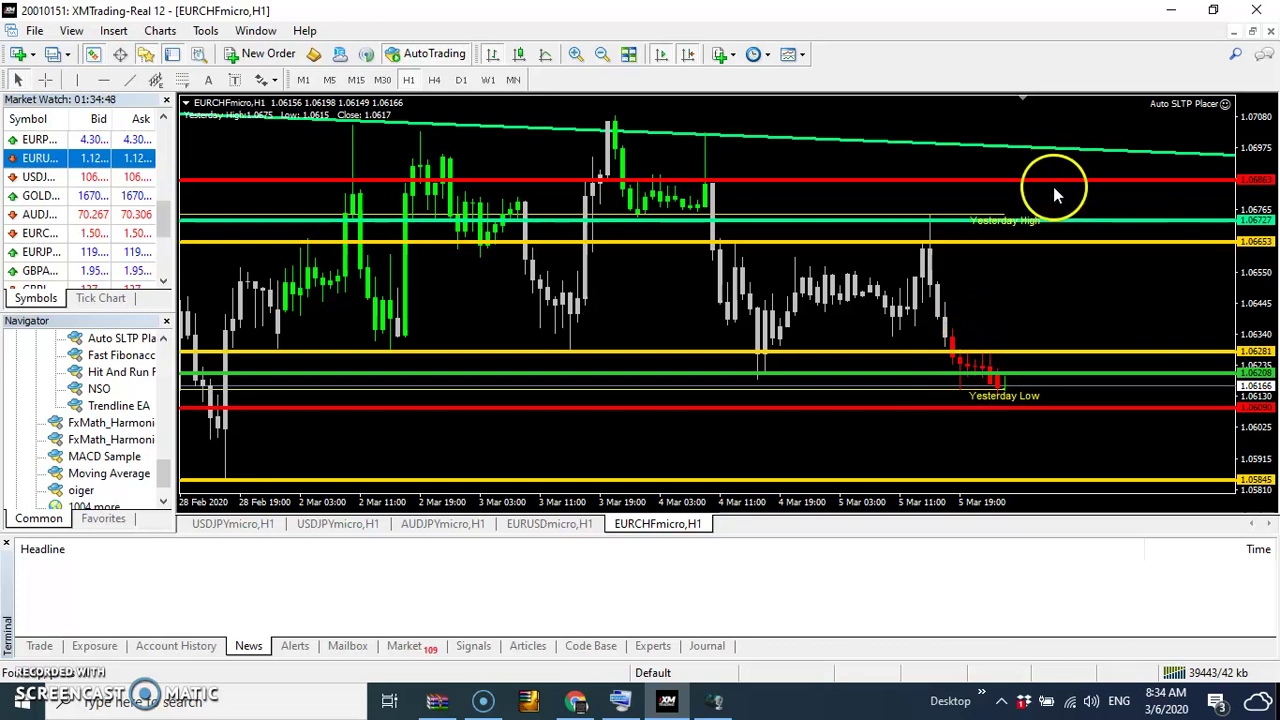
Step: Delete the gold horizontal line just below the turquoise Yesterday High level
double_click(1056, 241)
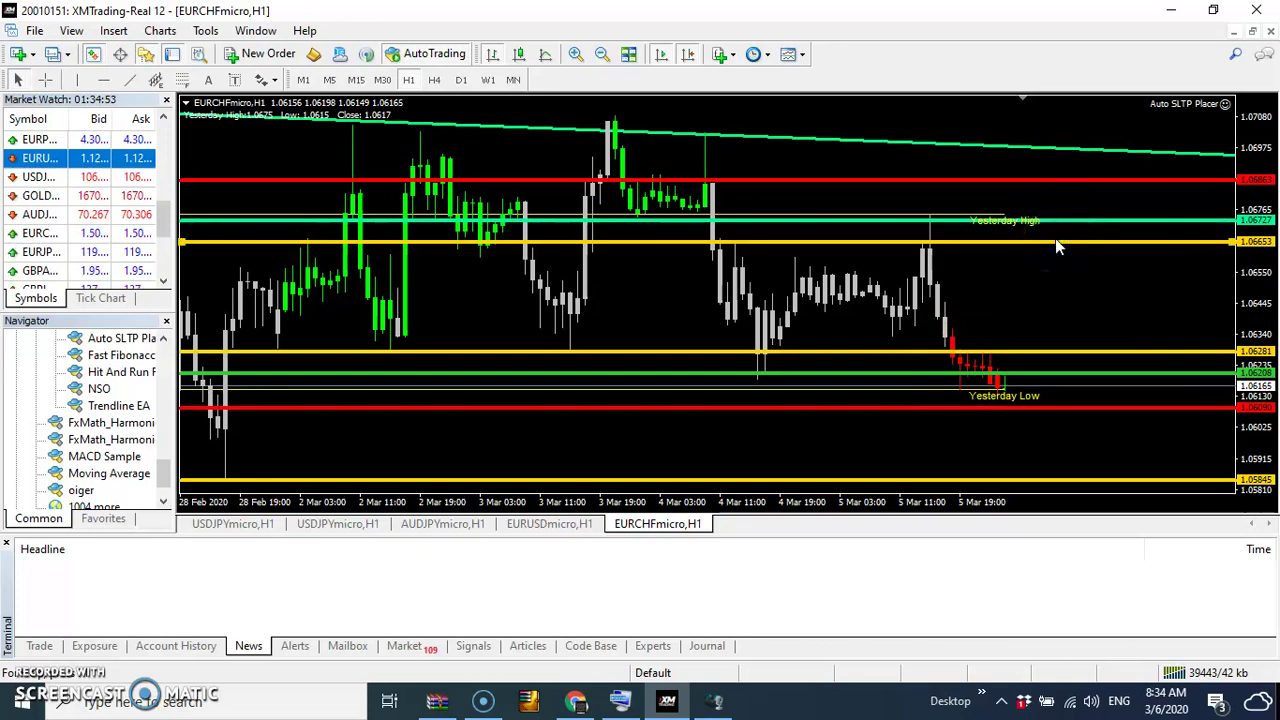
right_click(1055, 240)
click(1101, 302)
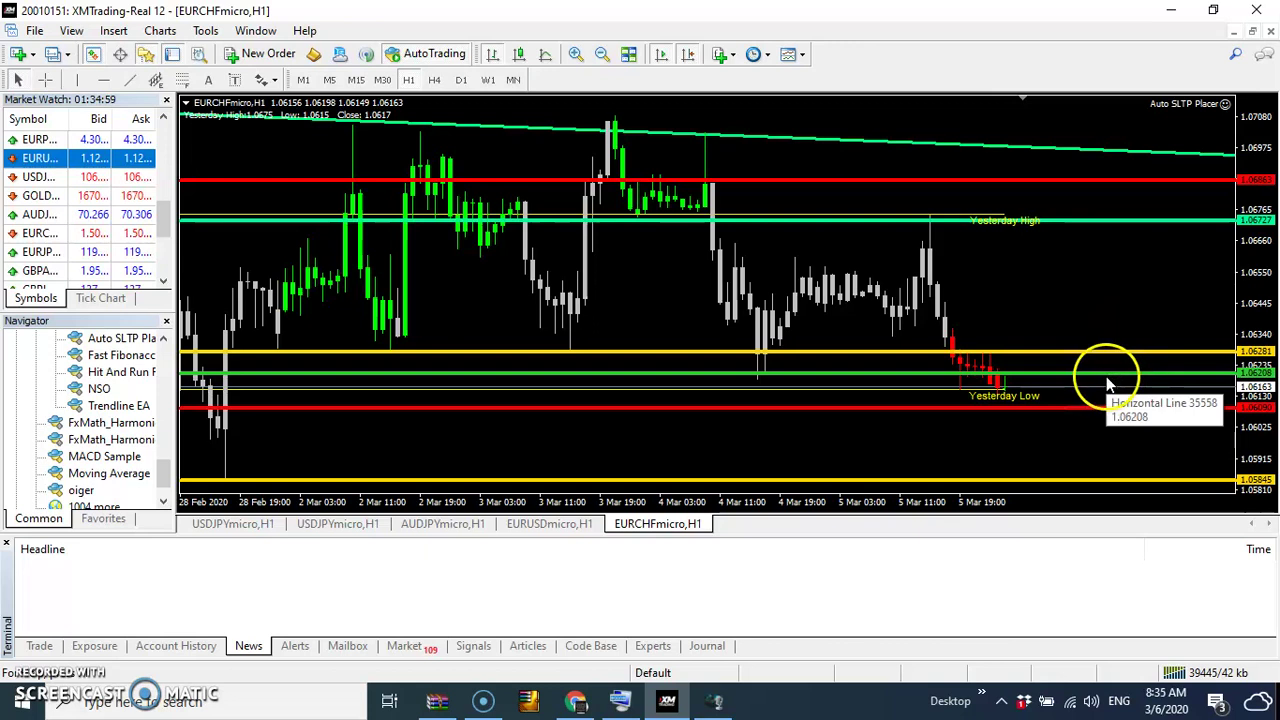
Step: Delete the green horizontal line just above Yesterday Low and the red horizontal line just below it
double_click(1106, 376)
right_click(1106, 377)
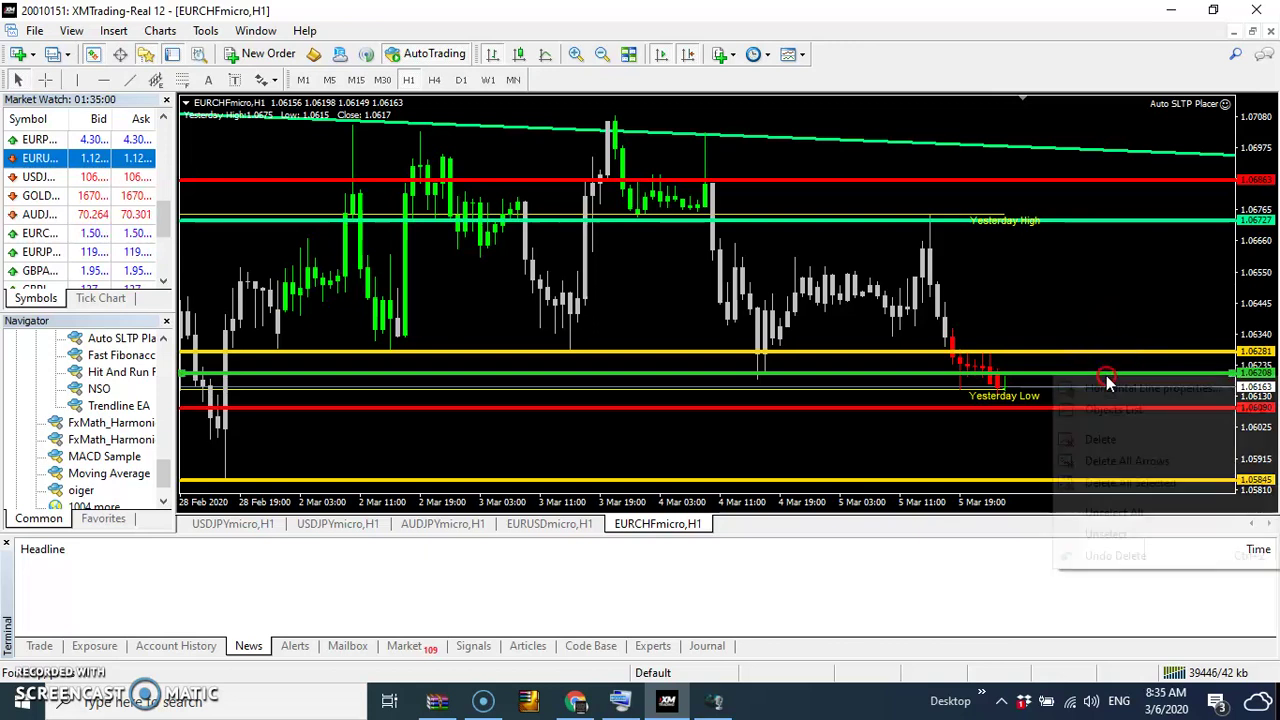
click(1118, 441)
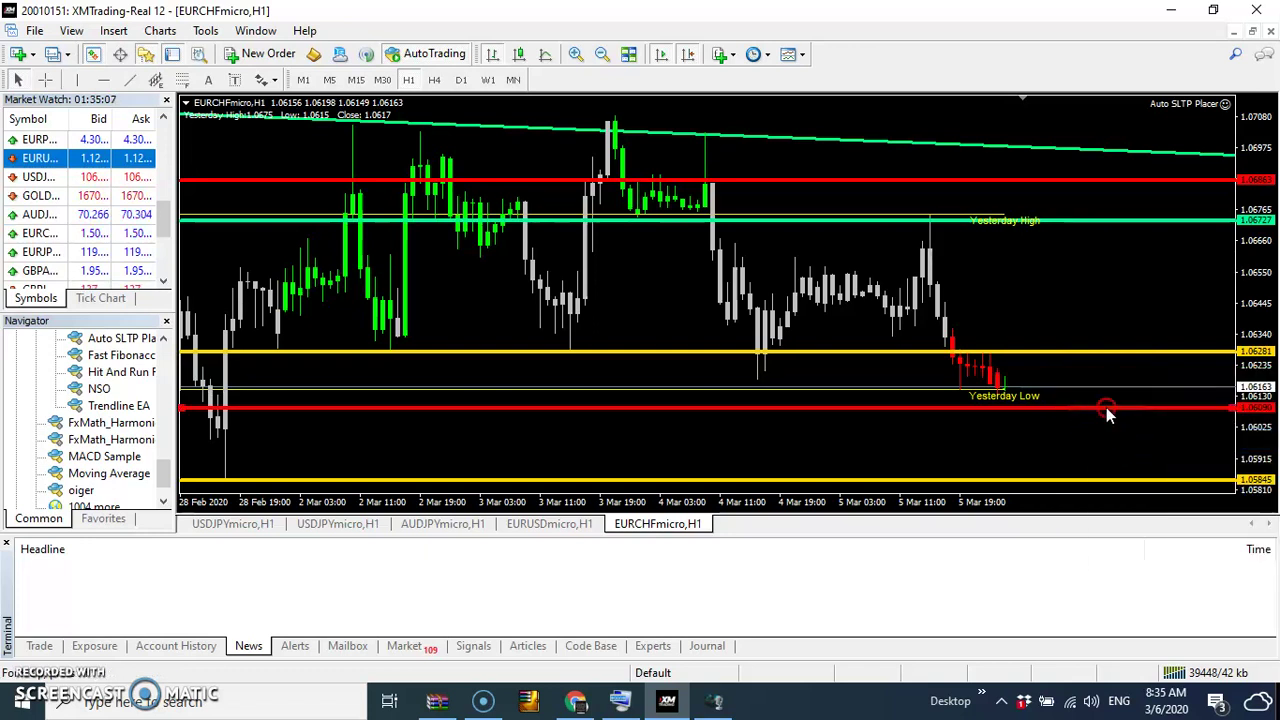
right_click(1106, 408)
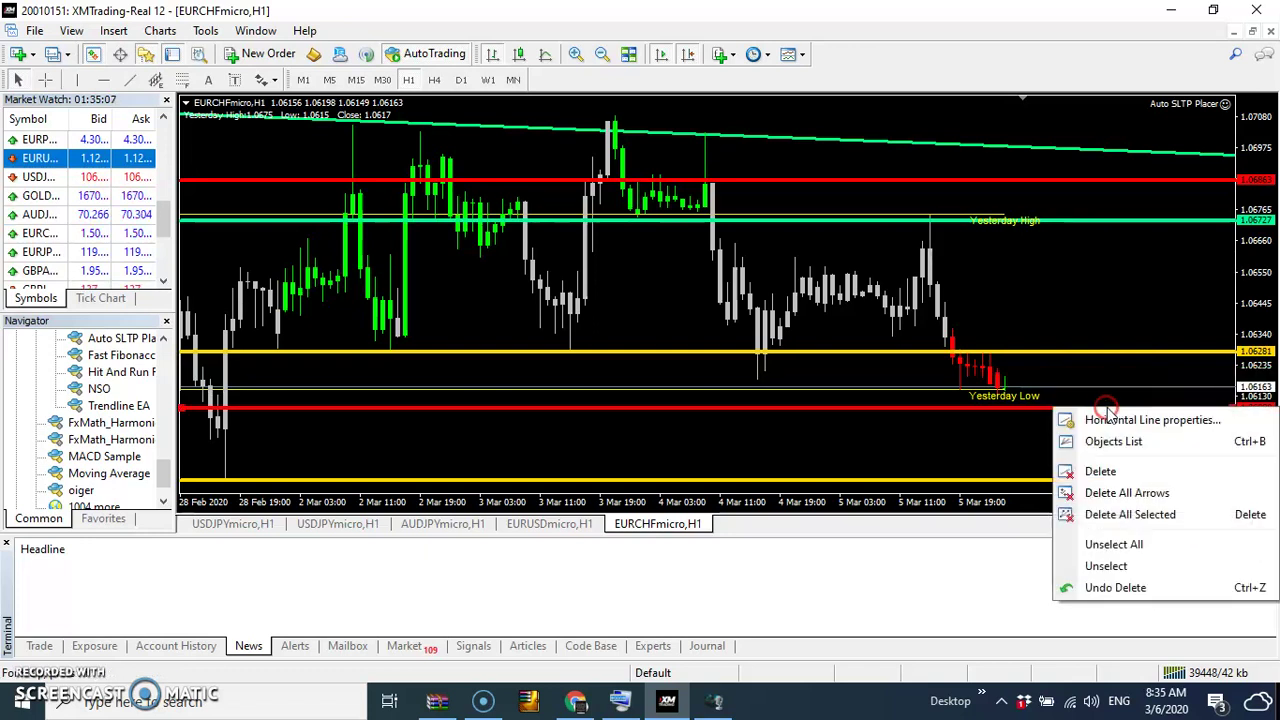
click(1128, 468)
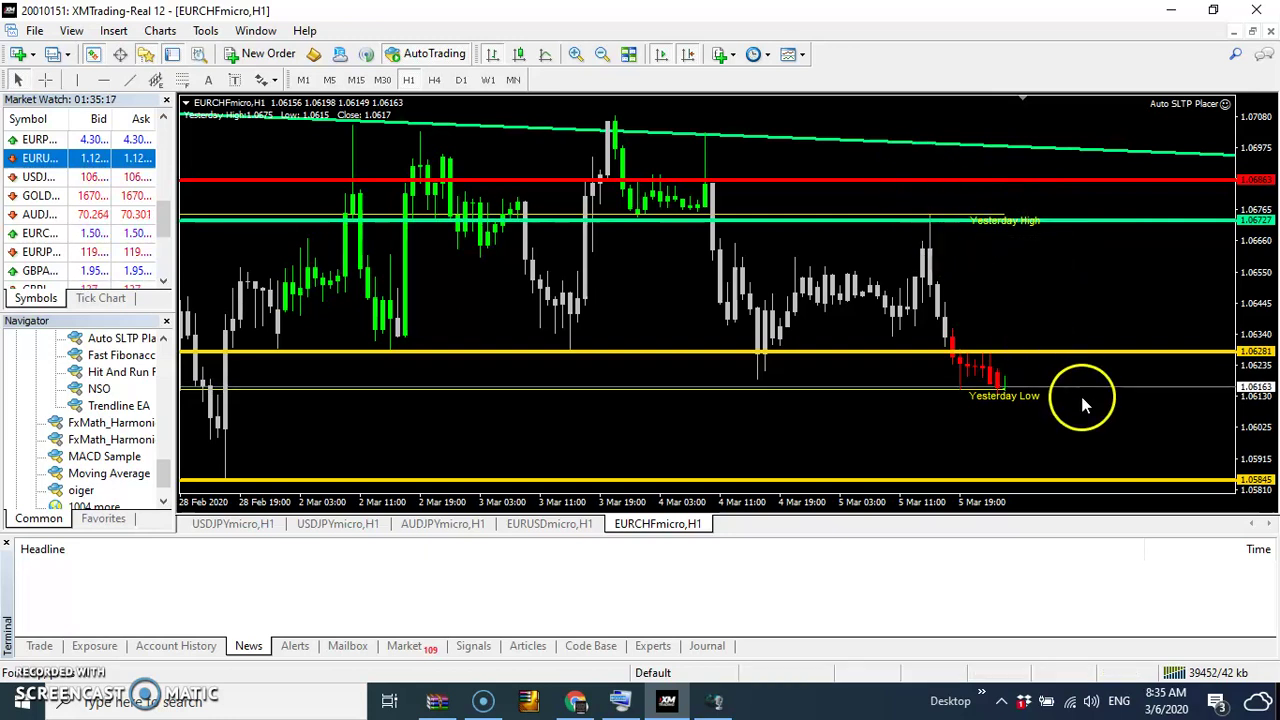
Step: Set a price alert at 1.06701, just below the turquoise line near Yesterday High
right_click(1124, 231)
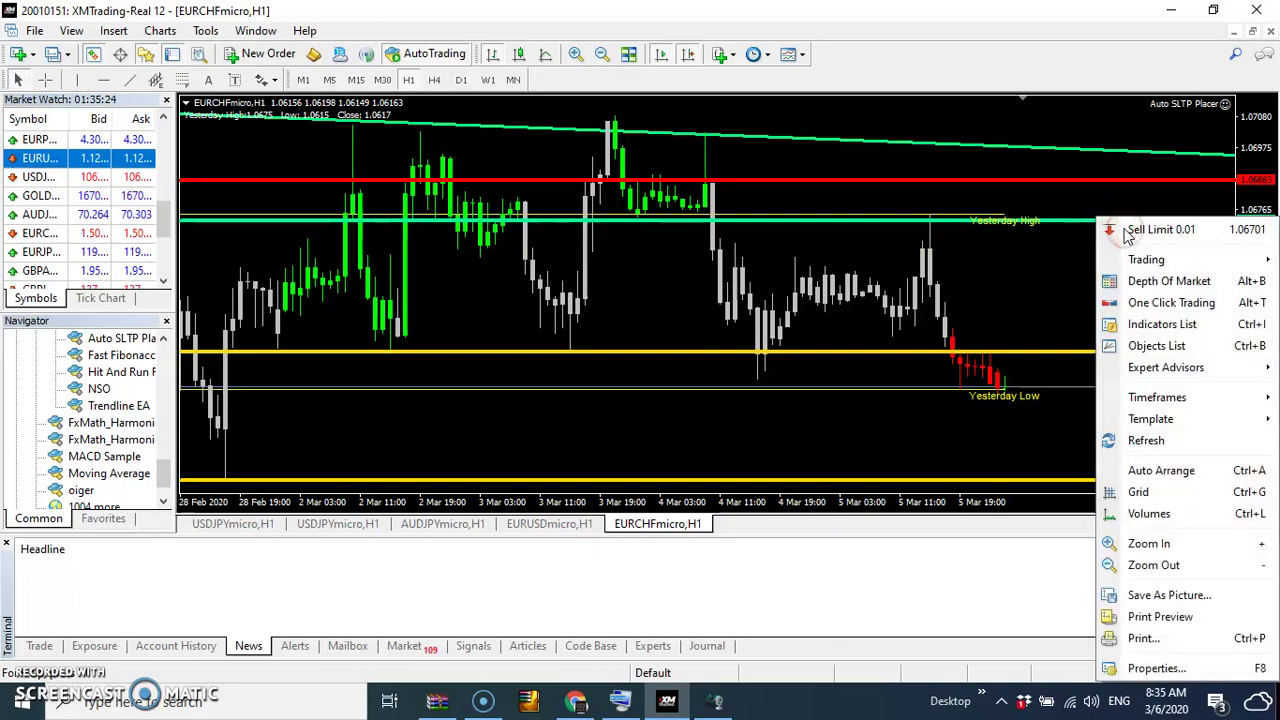
click(1140, 262)
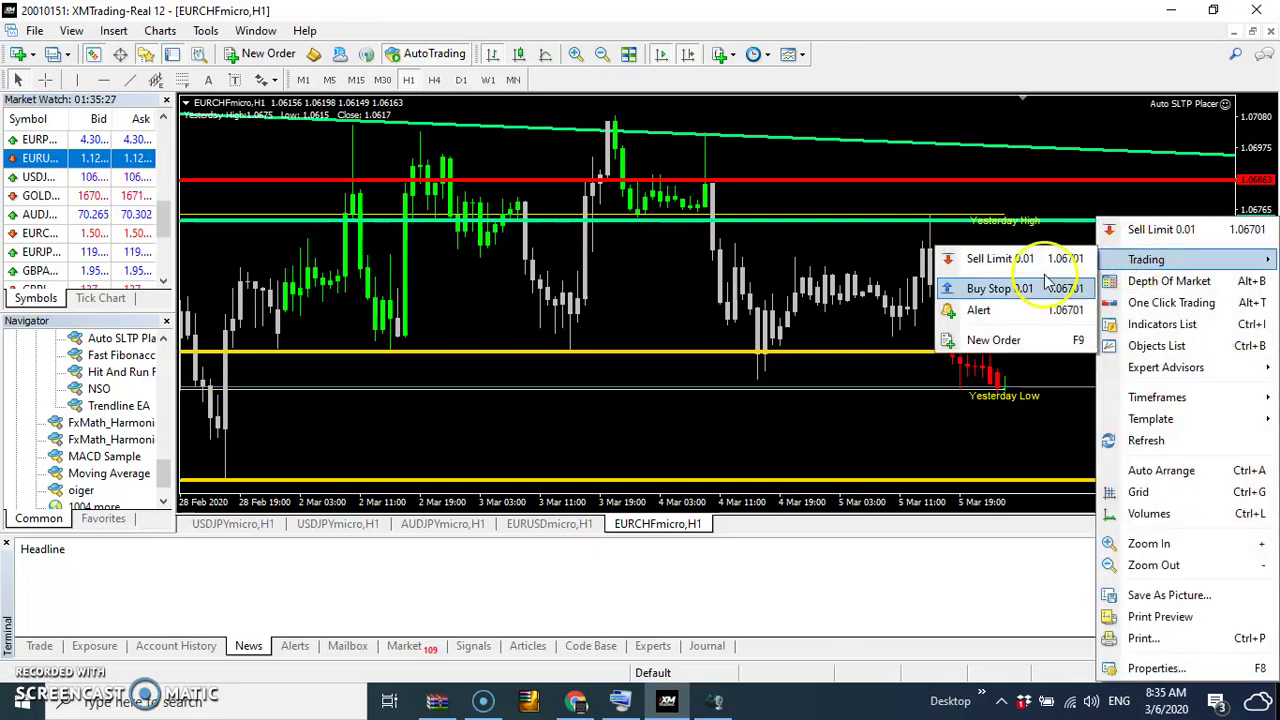
click(1016, 312)
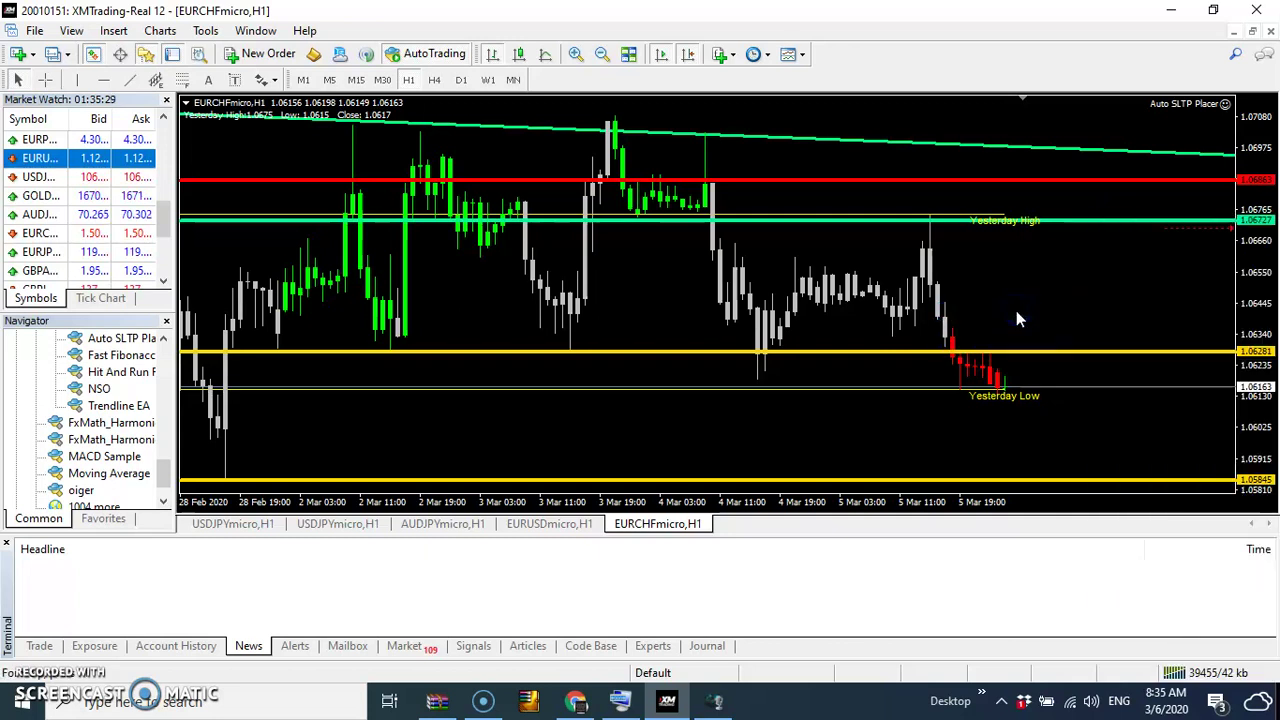
click(1193, 230)
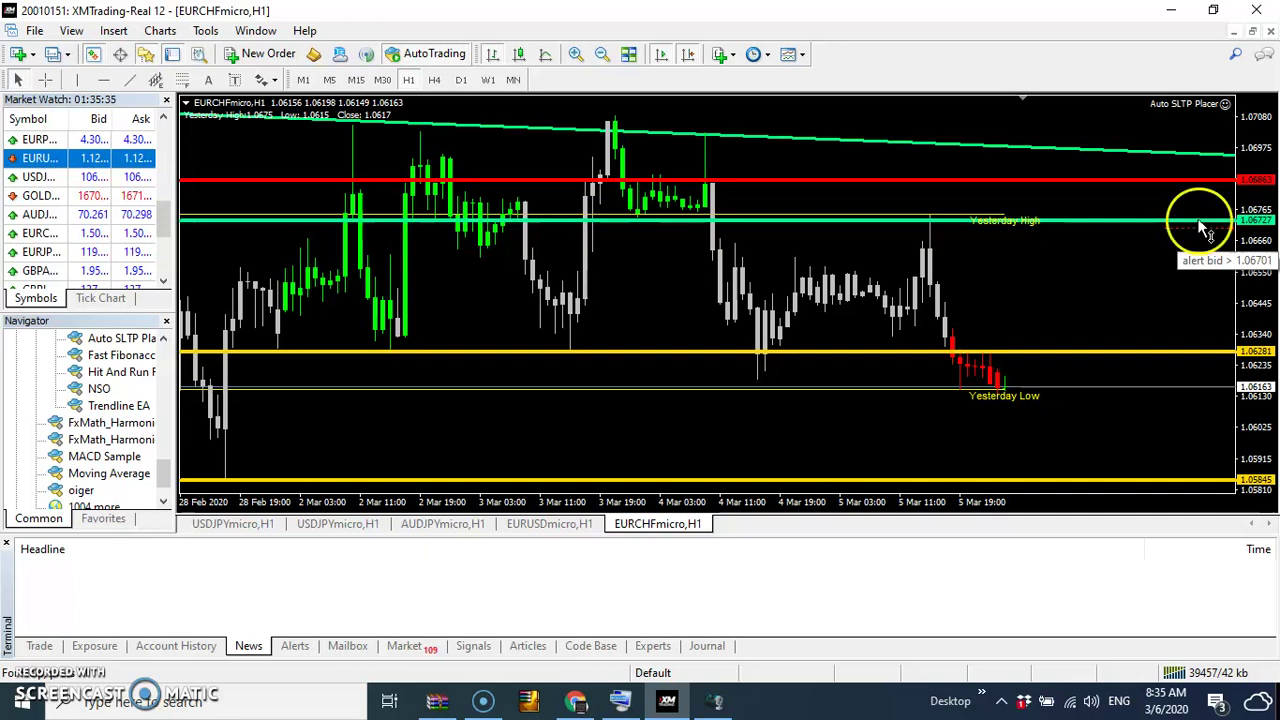
Step: Review the remaining levels, from the red line and Yesterday High down to the gold lines around Yesterday Low
click(1050, 223)
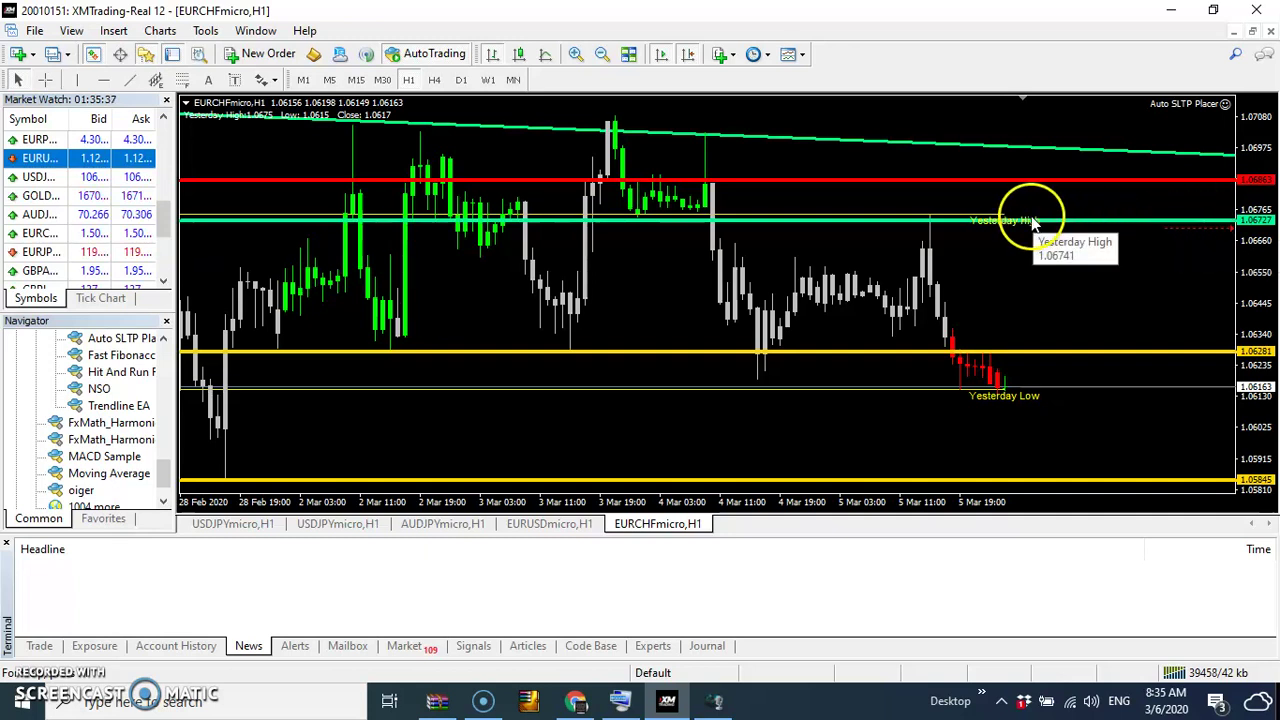
click(994, 221)
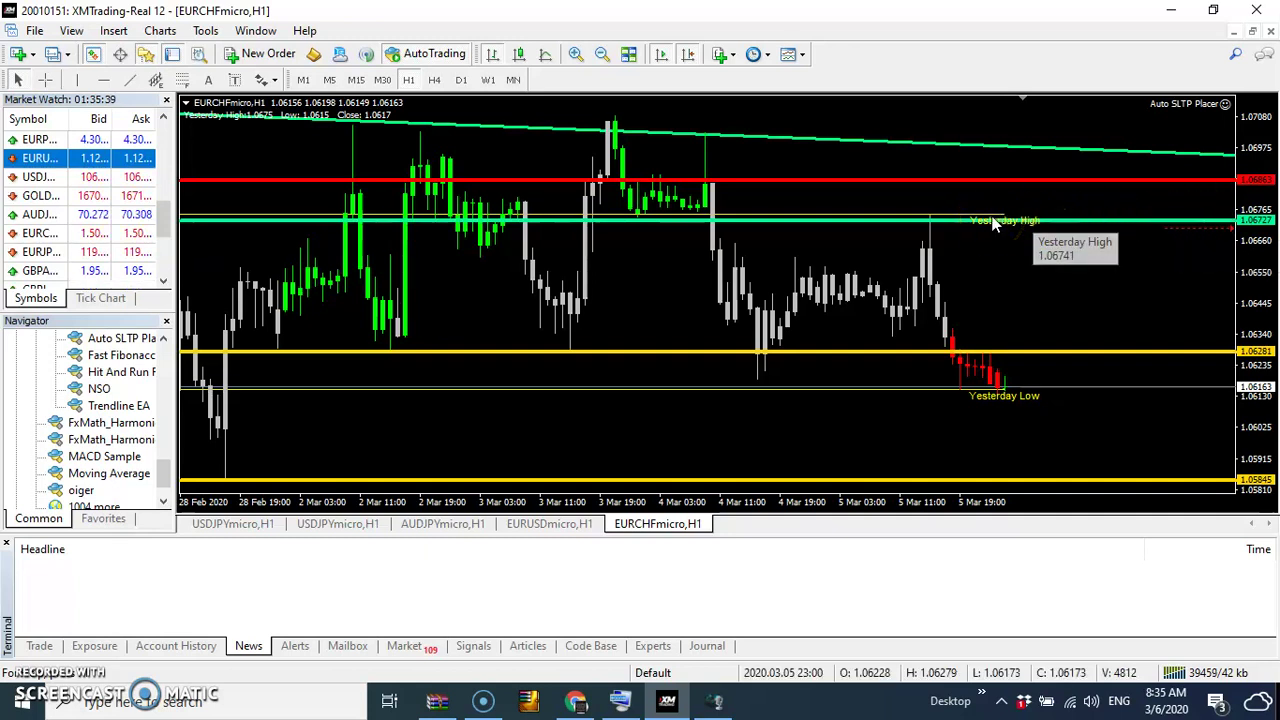
click(1010, 176)
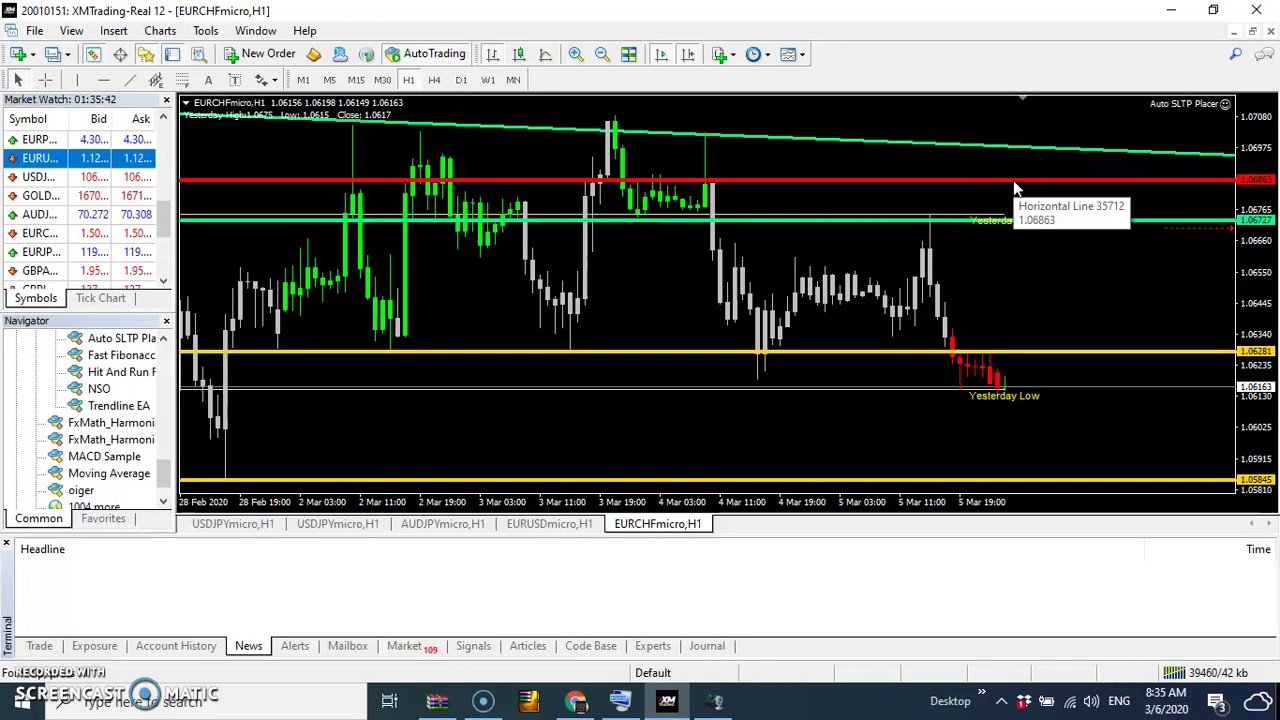
click(990, 289)
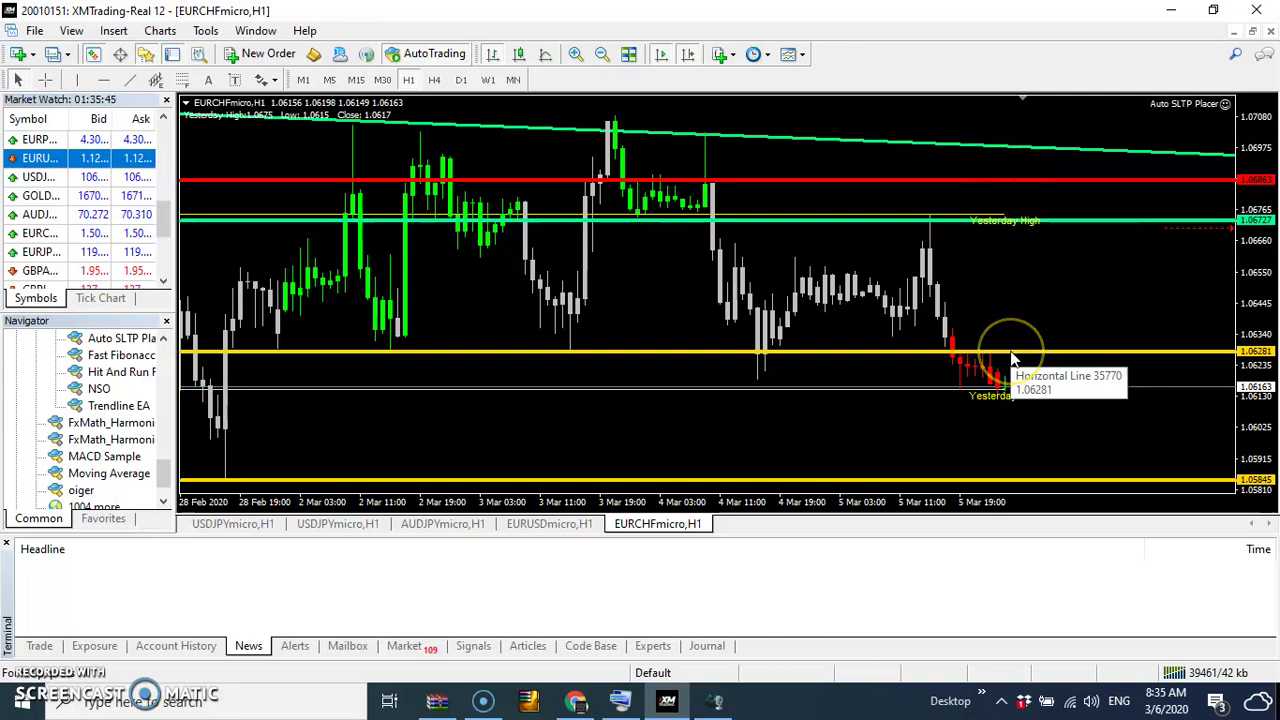
drag(1012, 427, 1012, 478)
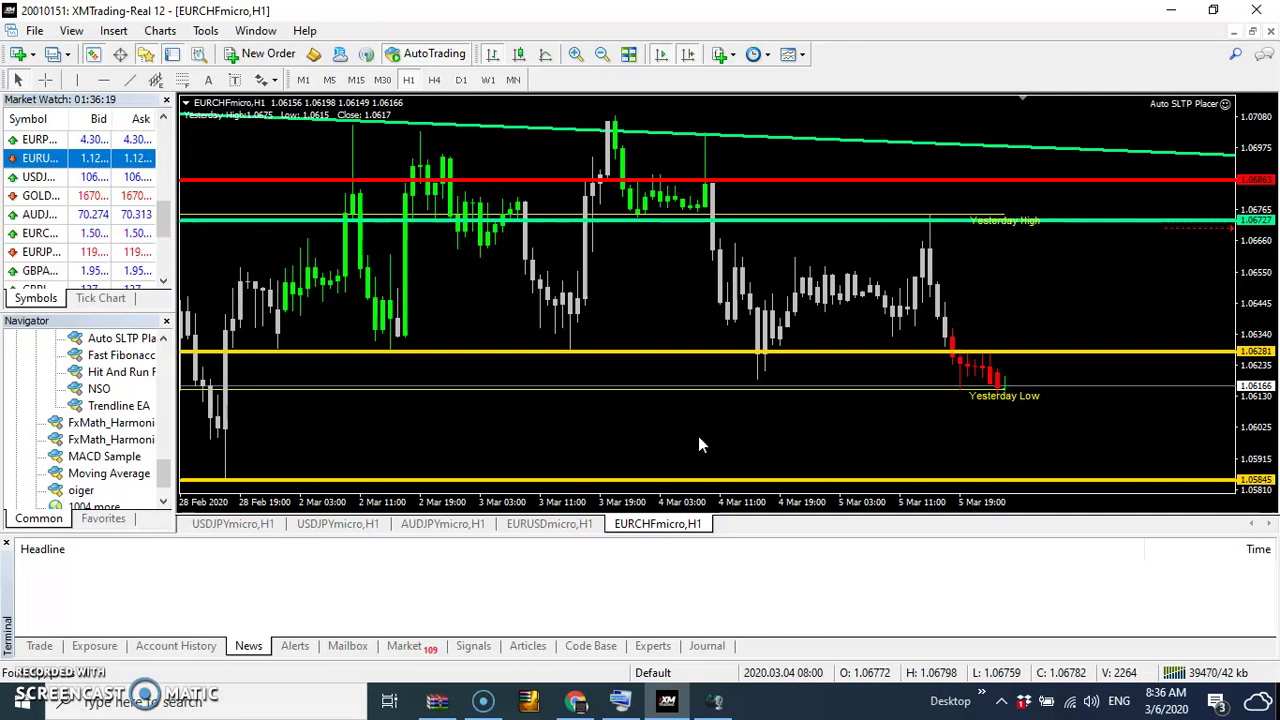
click(440, 428)
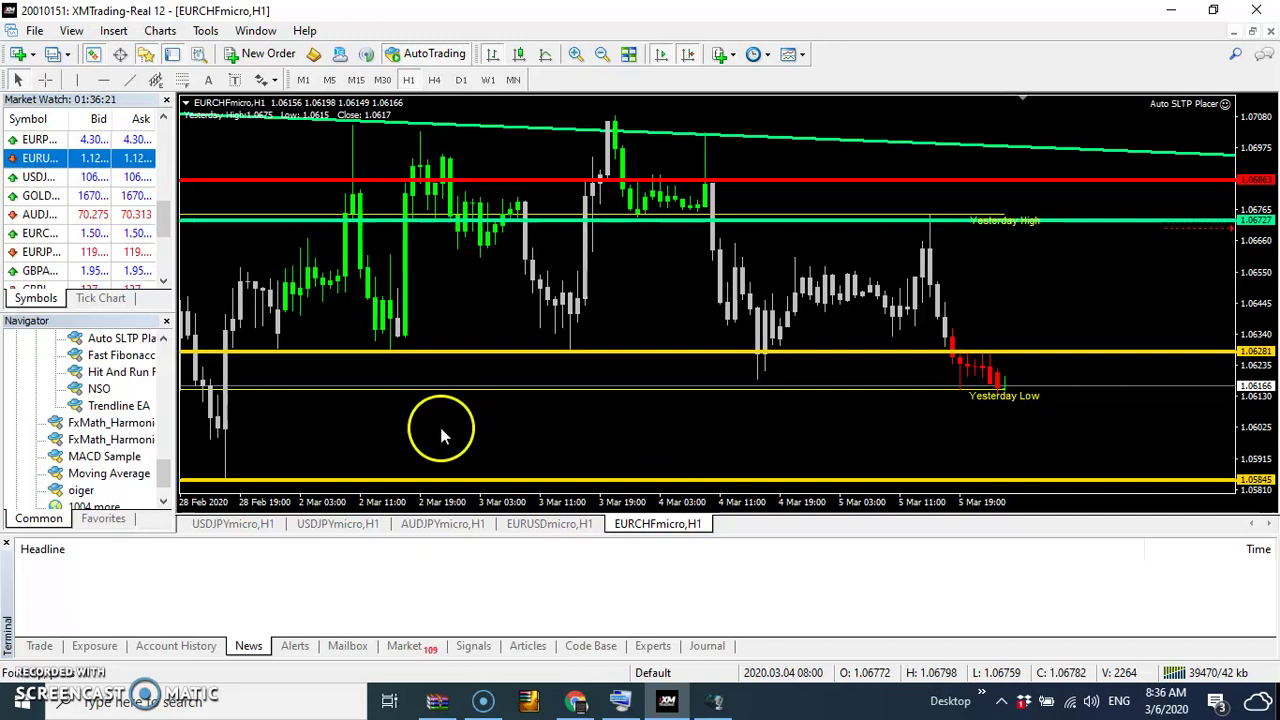